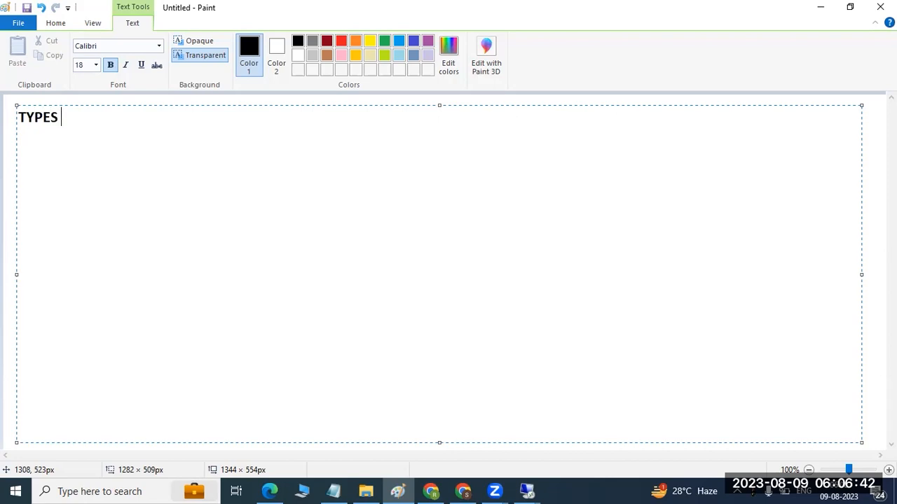
# - Complete the heading as "TYPES OF RFC:" and underline it with a row of equals signs
pyautogui.write('r')
pyautogui.press('BackSpace')
pyautogui.write('RFC:')
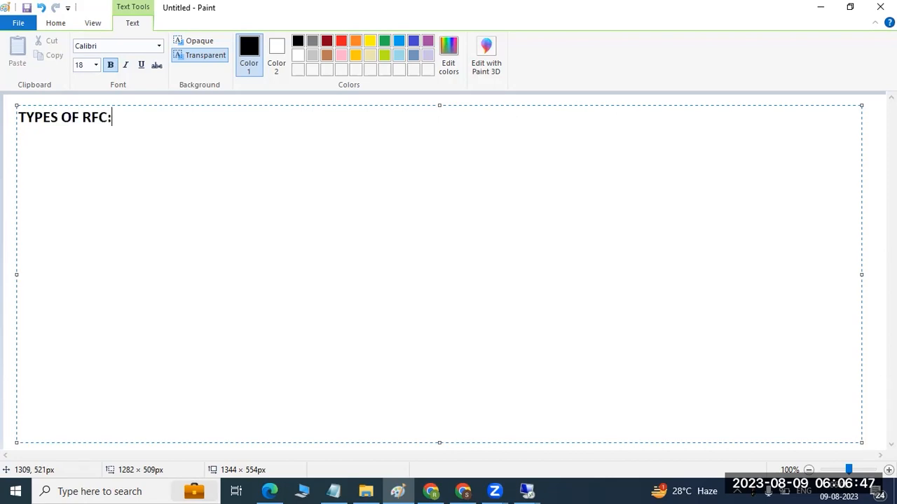
pyautogui.press('Return')
pyautogui.write('==================')
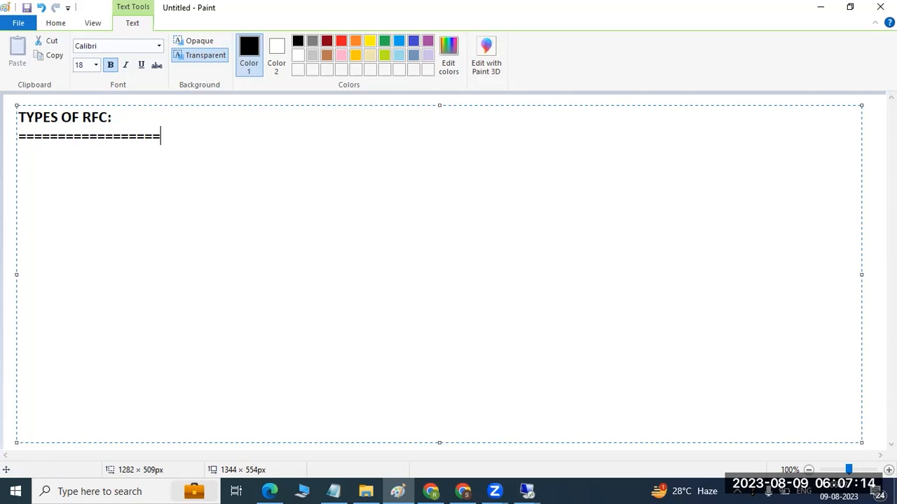
# - Switch to the port 3390 remote desktop session and open Configuration of RFC Connections in the SAP PRD system
pyautogui.click(529, 489)
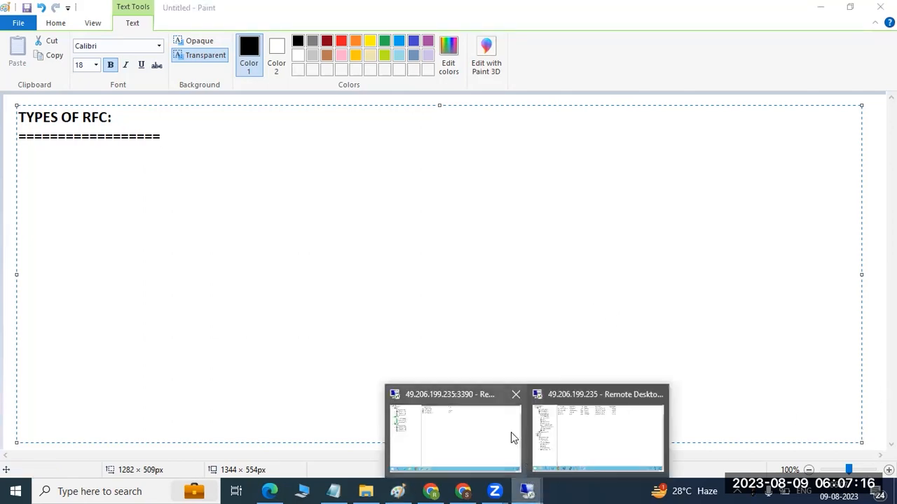
pyautogui.click(490, 420)
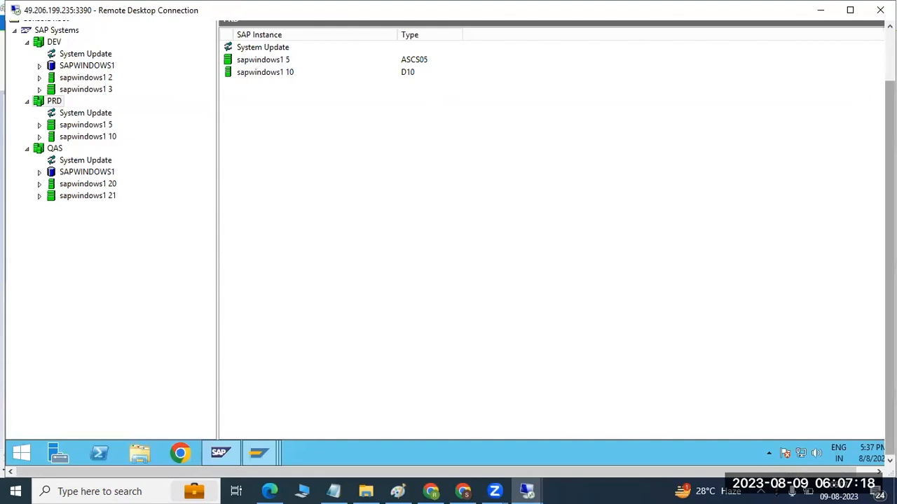
pyautogui.click(219, 452)
pyautogui.click(260, 378)
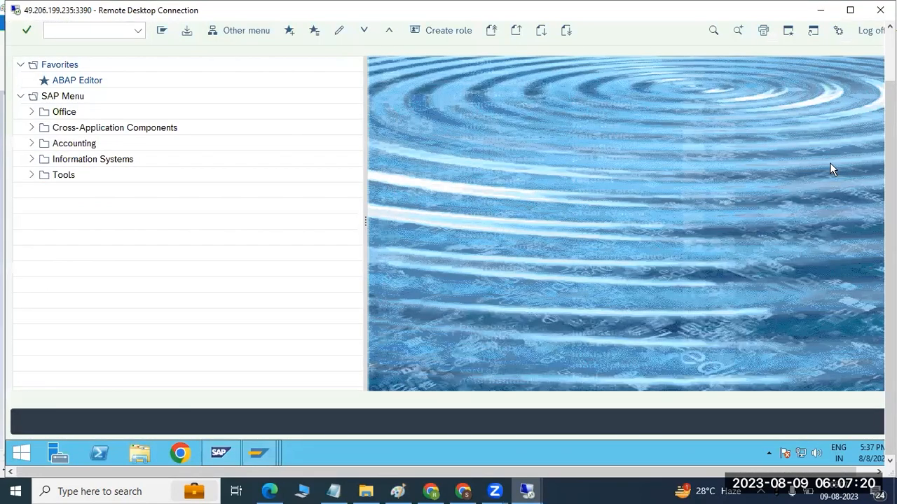
pyautogui.write('se38')
pyautogui.press('Return')
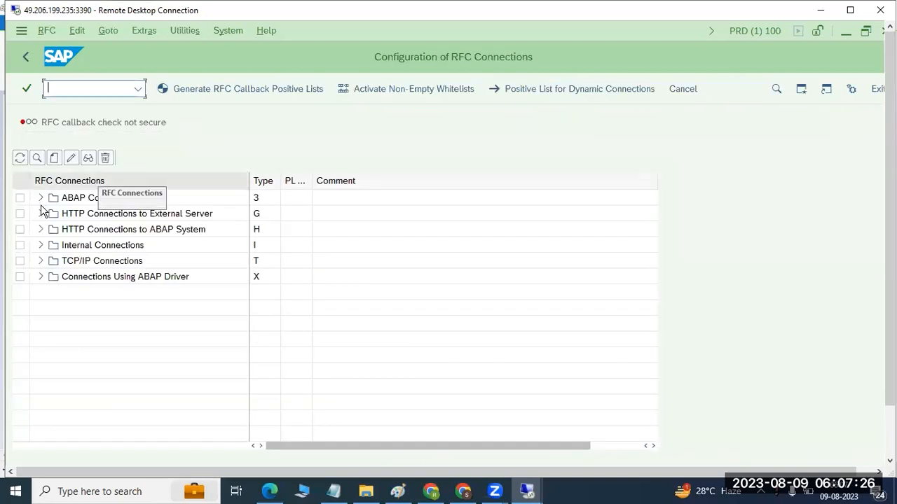
# - Examine the ABAP, TCP/IP and ABAP driver connection groups, collapsing each again, and return to Paint
pyautogui.click(42, 201)
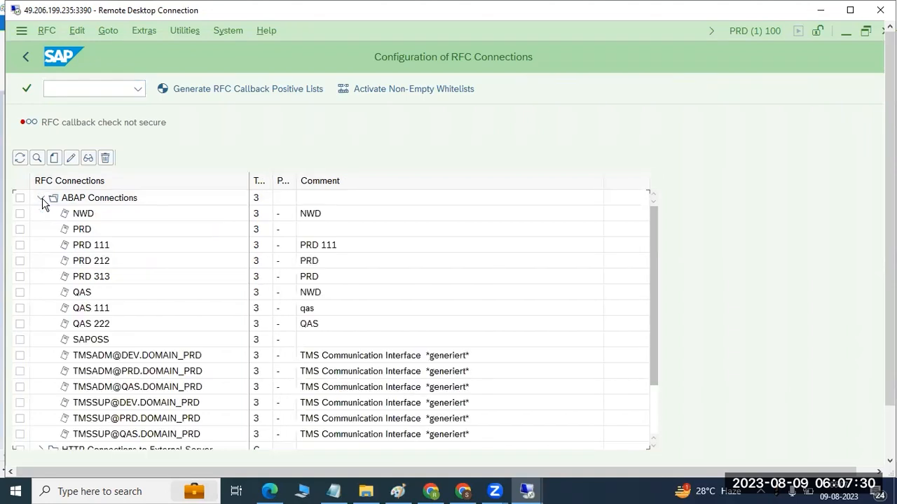
pyautogui.click(41, 205)
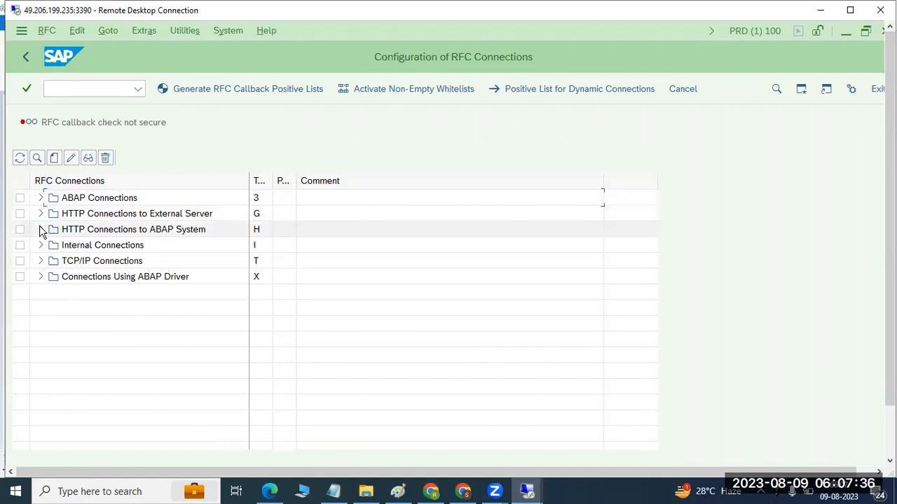
pyautogui.click(40, 261)
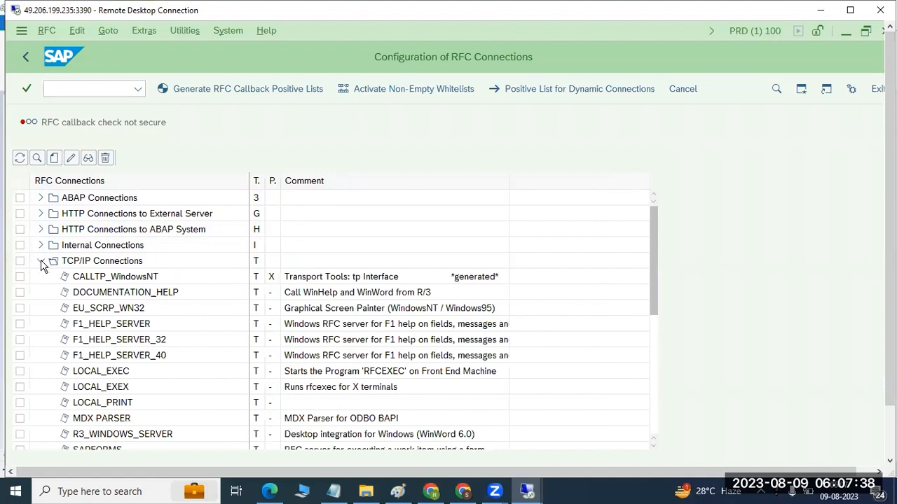
pyautogui.click(41, 261)
pyautogui.click(39, 277)
pyautogui.click(40, 277)
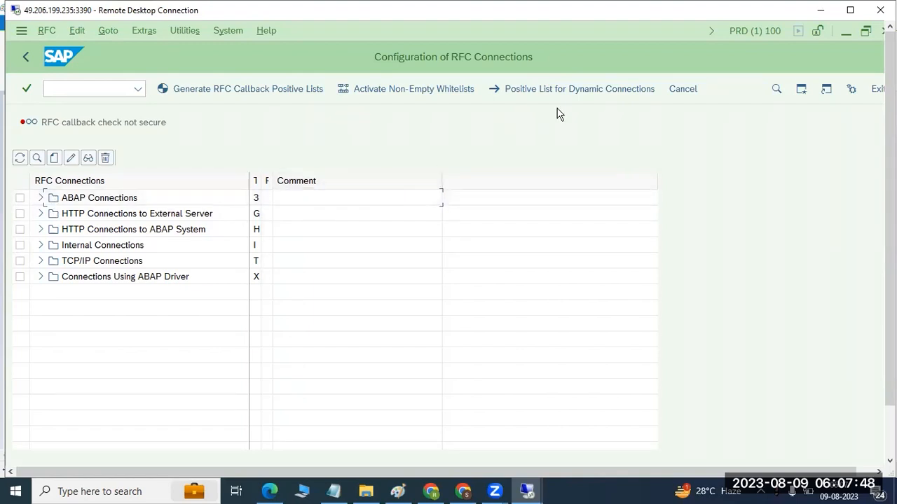
pyautogui.click(846, 32)
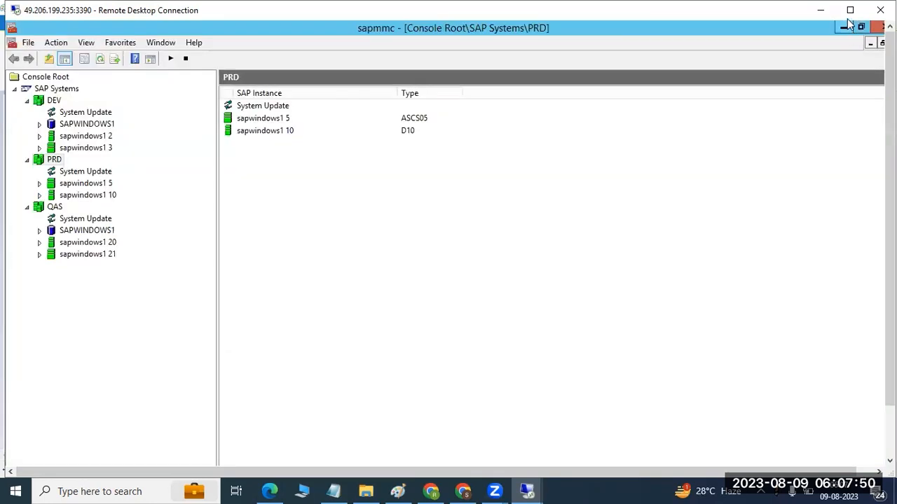
pyautogui.click(820, 9)
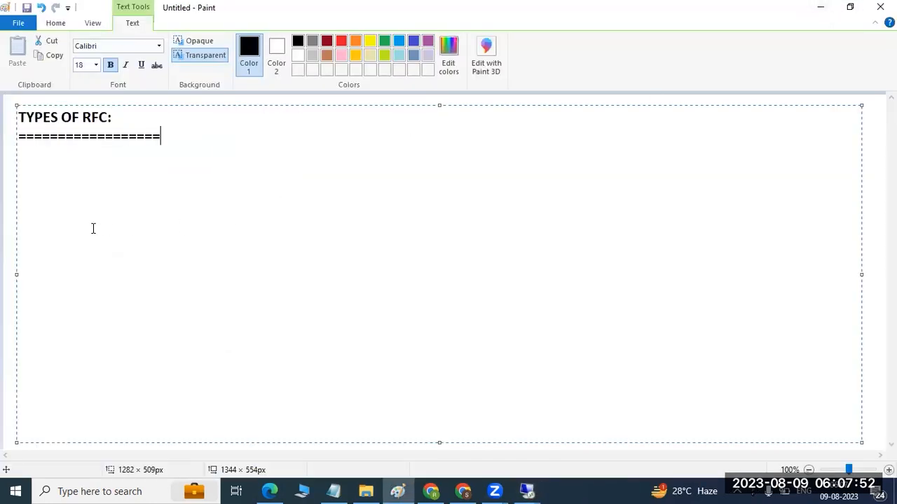
# - Add the first list entry "1)SYNCHRONOUS" below the underlined heading
pyautogui.press('Return')
pyautogui.write('4)')
pyautogui.press('Return')
pyautogui.write('s')
pyautogui.press('BackSpace')
pyautogui.press('BackSpace')
pyautogui.press('BackSpace')
pyautogui.press('BackSpace')
pyautogui.write('1)SYNCHRO')
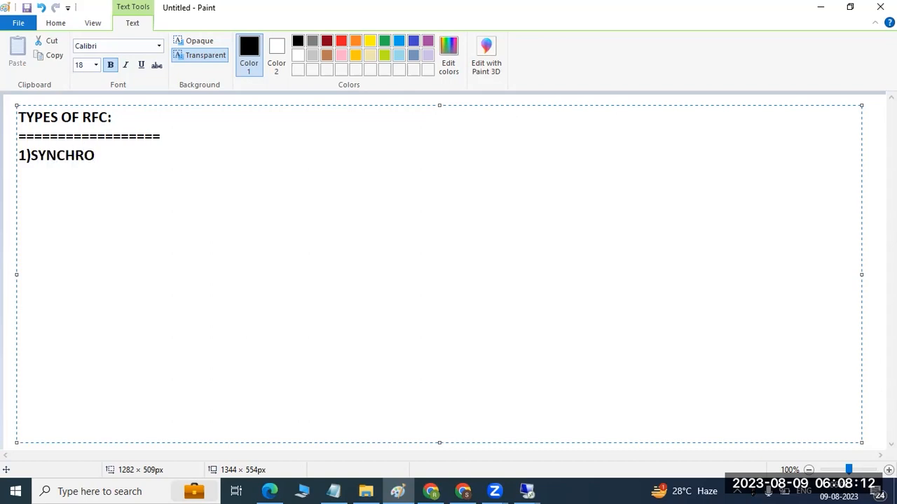
pyautogui.write('NOUS ')
pyautogui.write('2')
pyautogui.write(')ASY')
pyautogui.write('NC')
# - Add the list entries "2)ASYNC" and "3)TRANSACTIONAL RFC" below the synchronous entry
pyautogui.press('Return')
pyautogui.write('3)')
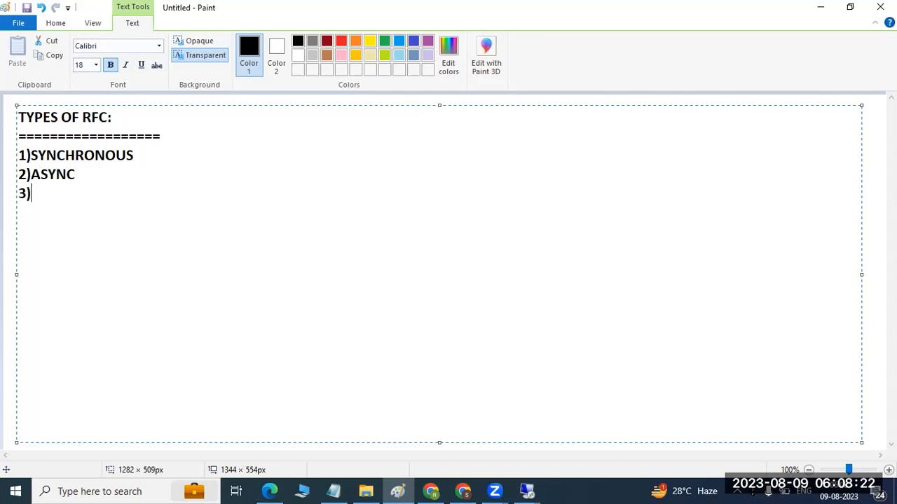
pyautogui.write('R')
pyautogui.press('BackSpace')
pyautogui.write('TRANSACTIONAL')
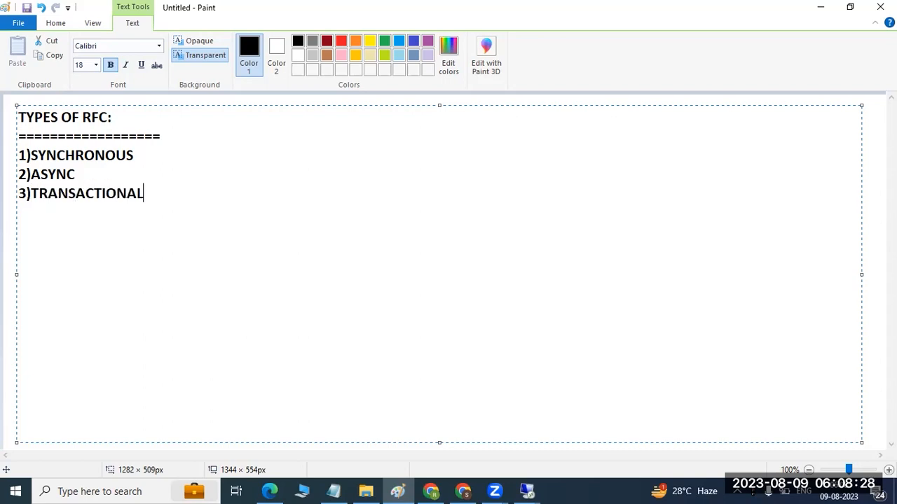
pyautogui.write(' F')
pyautogui.press('BackSpace')
pyautogui.write('RFC')
# - Add the fourth list entry "4)QUEUED RFC" below the transactional entry
pyautogui.press('Return')
pyautogui.write('4)QUEUES')
pyautogui.press('BackSpace')
pyautogui.write('D RFC')
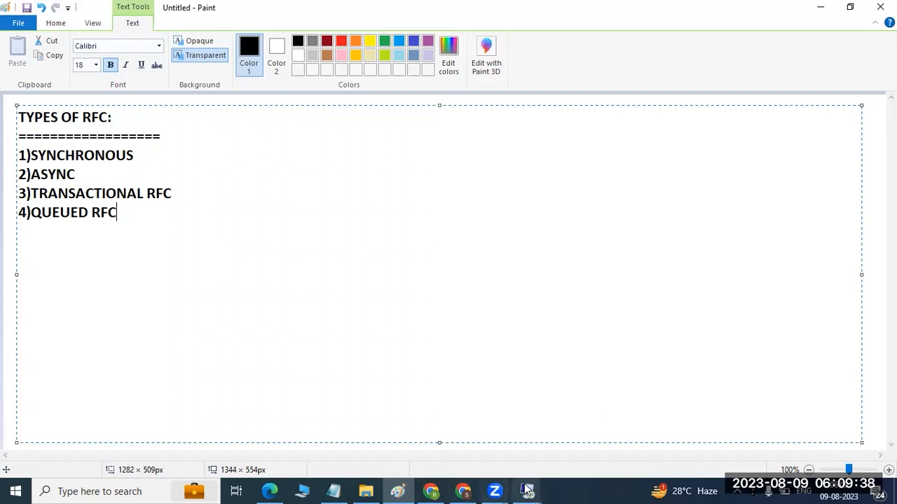
# - Switch back to the RFC connections configuration in the port 3390 remote session and expand the TCP/IP connections
pyautogui.moveTo(526, 489)
pyautogui.click(473, 419)
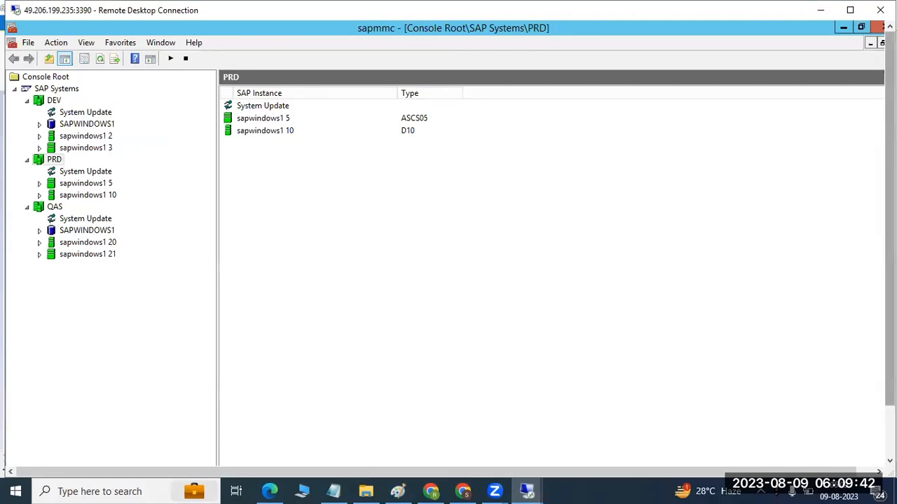
pyautogui.moveTo(890, 343); pyautogui.dragTo(890, 401)
pyautogui.click(267, 454)
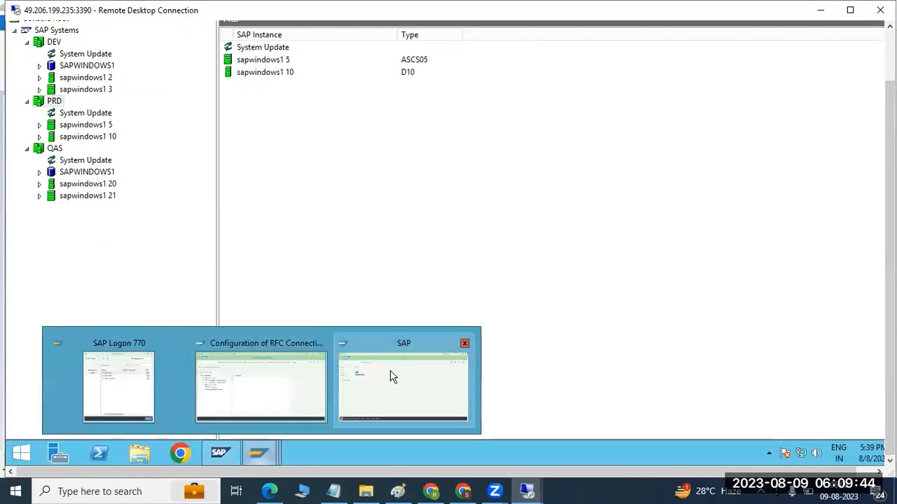
pyautogui.click(256, 386)
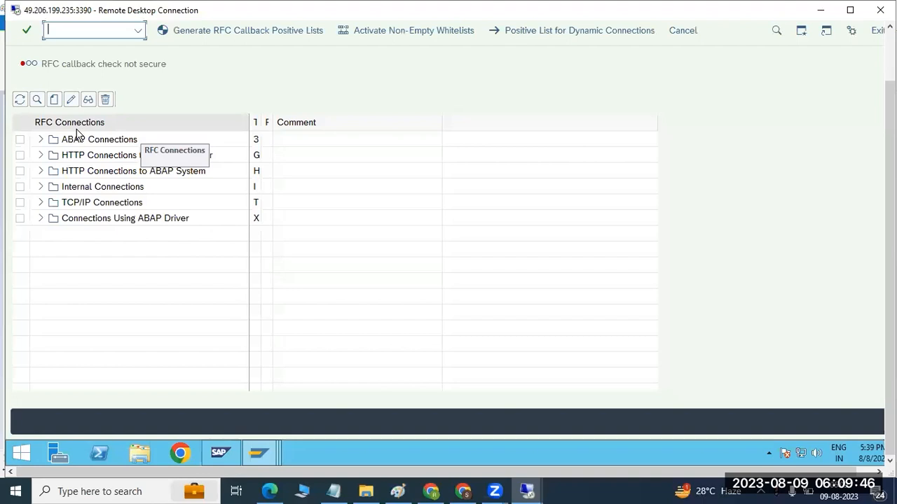
pyautogui.click(41, 139)
pyautogui.click(41, 139)
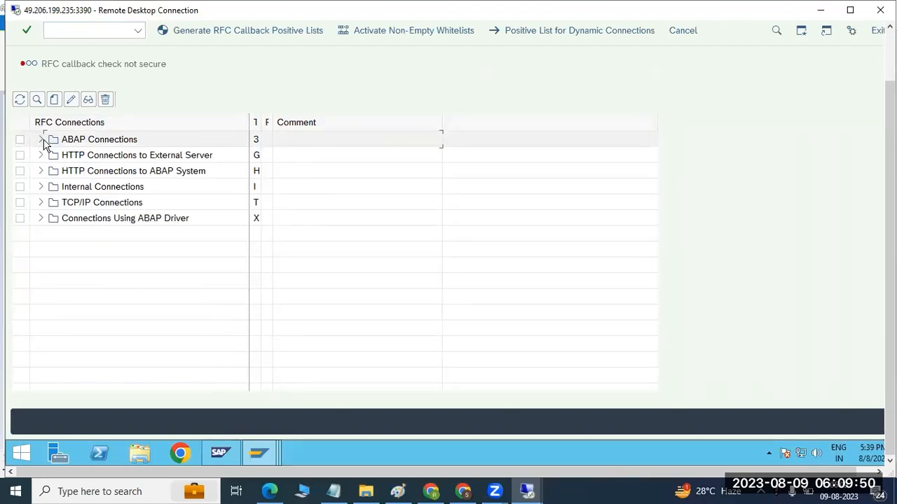
pyautogui.click(41, 202)
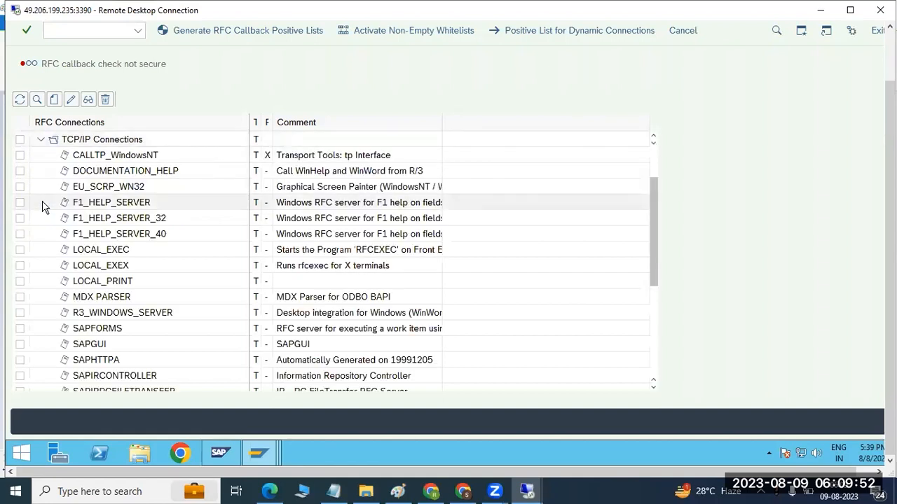
# - Run a connection test on the SAPGUI destination, dismissing the security dialog, and return to the connections list
pyautogui.doubleClick(102, 345)
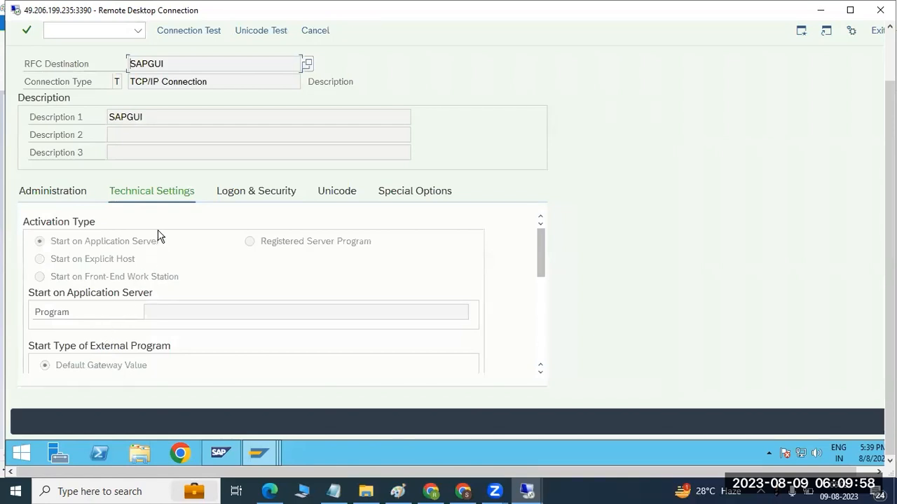
pyautogui.click(198, 31)
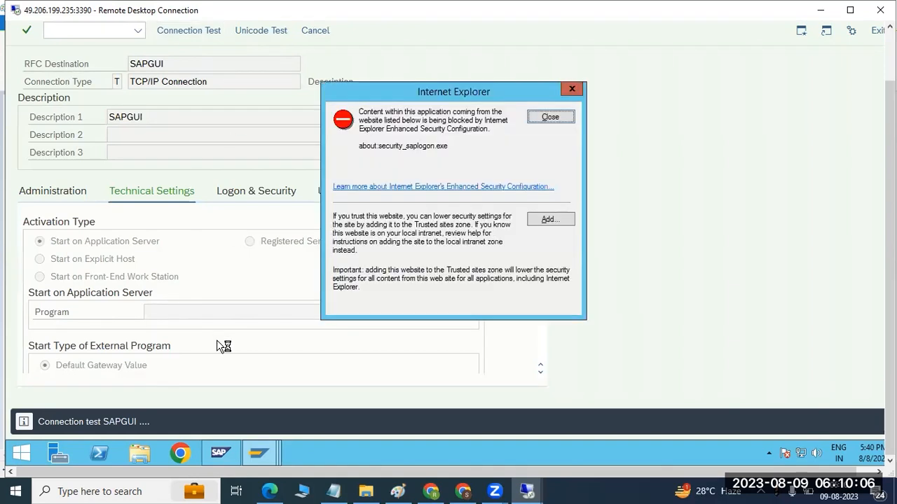
pyautogui.click(550, 118)
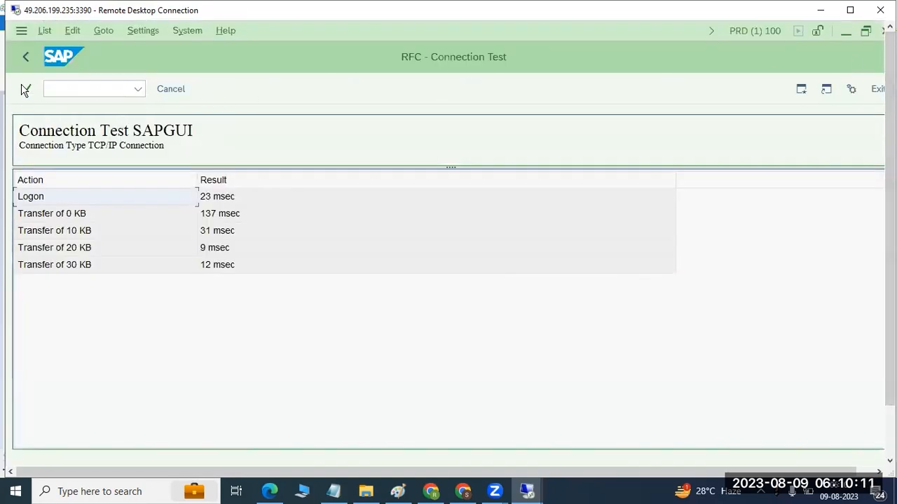
pyautogui.click(25, 60)
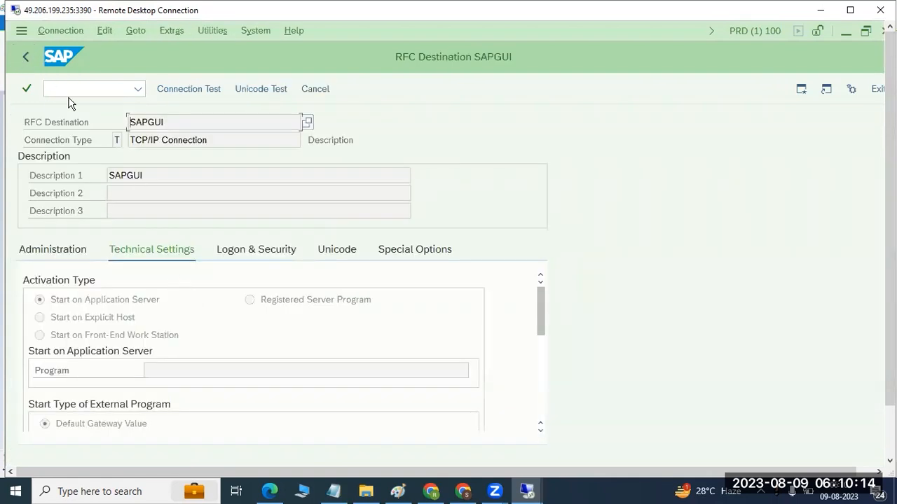
pyautogui.click(26, 57)
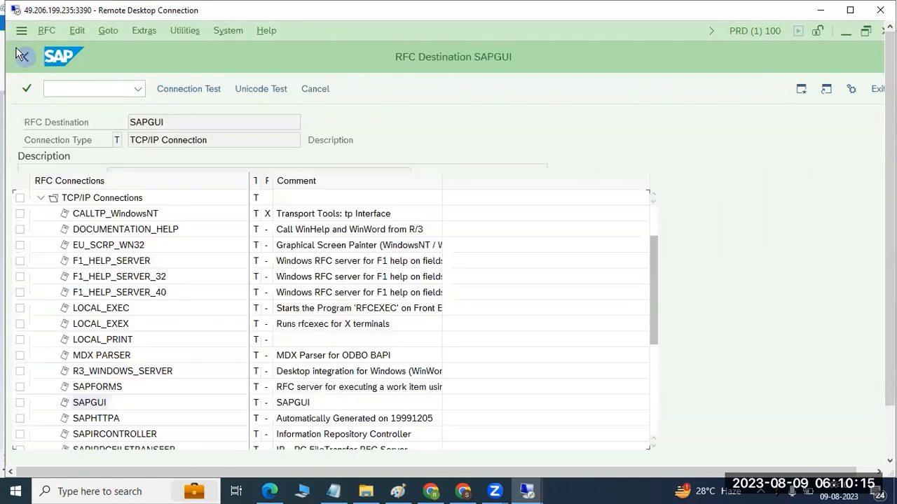
# - Open the MDX PARSER destination, check its program, run a connection test and return to its details
pyautogui.doubleClick(76, 359)
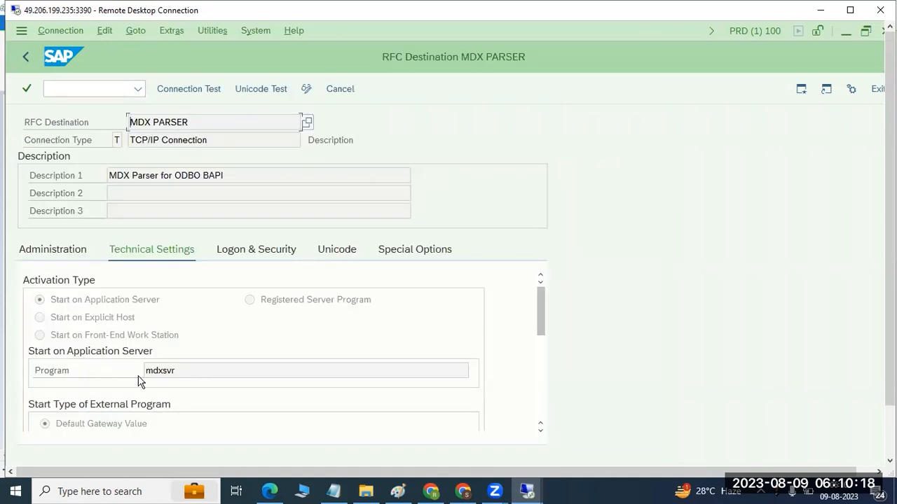
pyautogui.moveTo(153, 374); pyautogui.dragTo(181, 374)
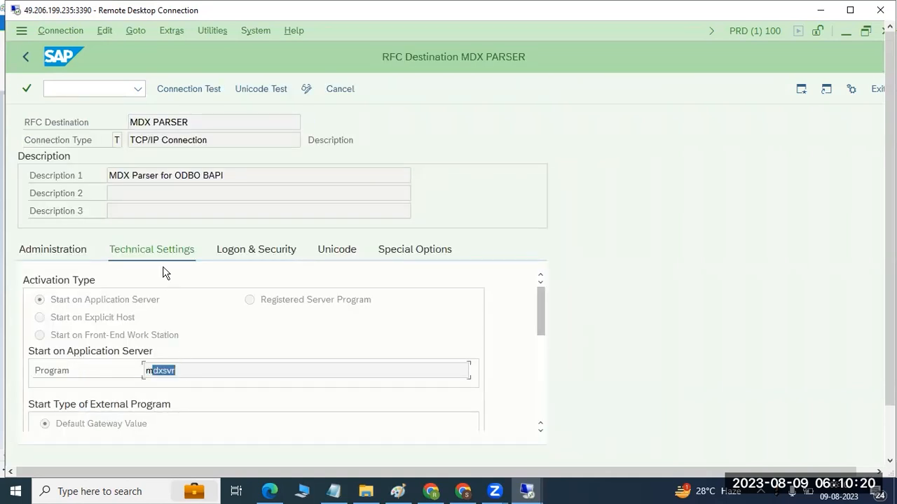
pyautogui.click(194, 91)
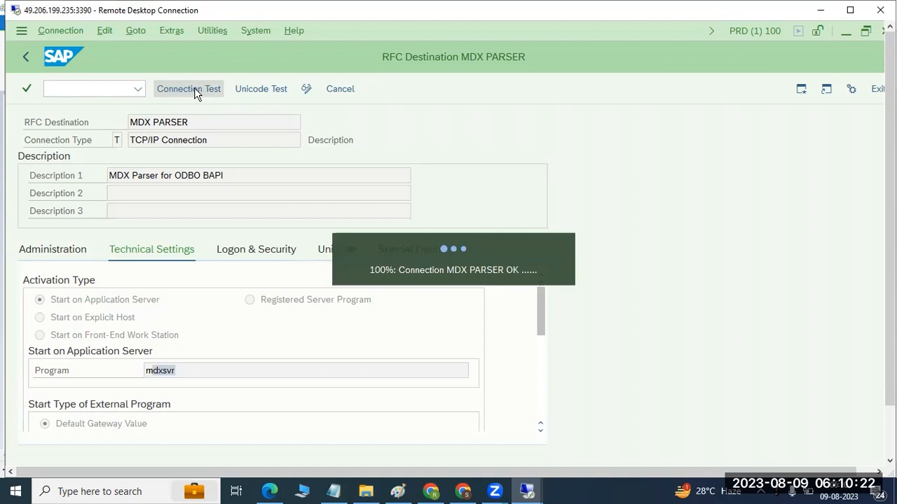
pyautogui.click(564, 175)
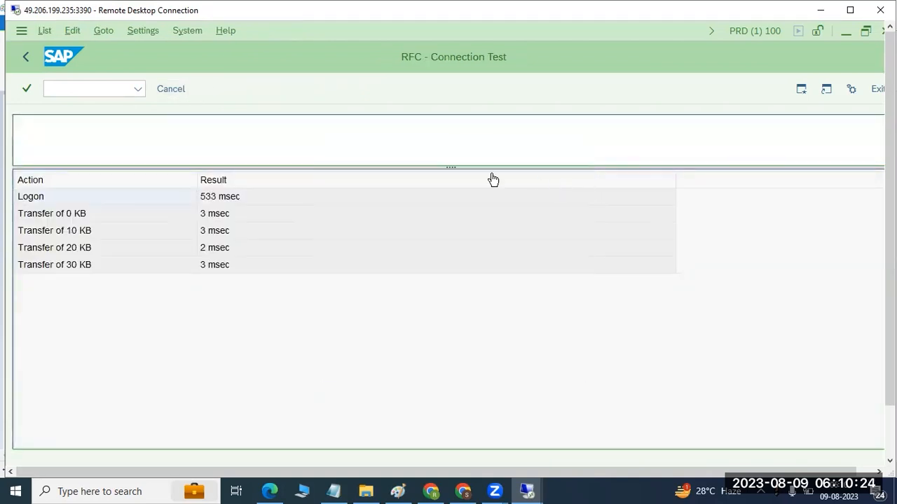
pyautogui.click(24, 59)
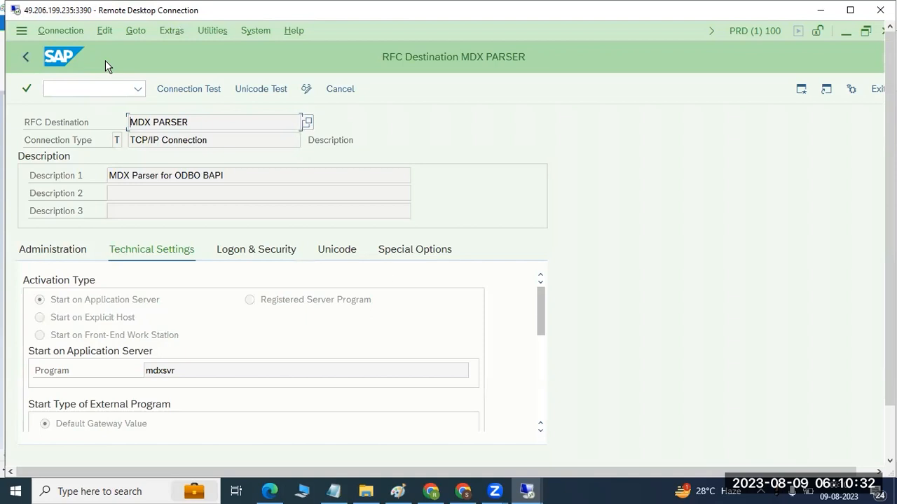
# - Switch to Paint, draw a rectangle about 117 × 64 px beside the RFC types list, and label it "ECC"
pyautogui.click(397, 491)
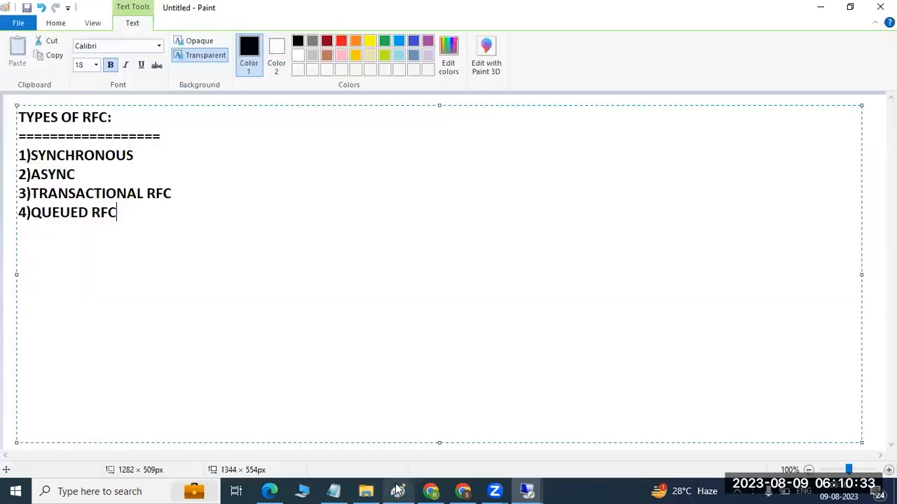
pyautogui.click(56, 23)
pyautogui.click(289, 42)
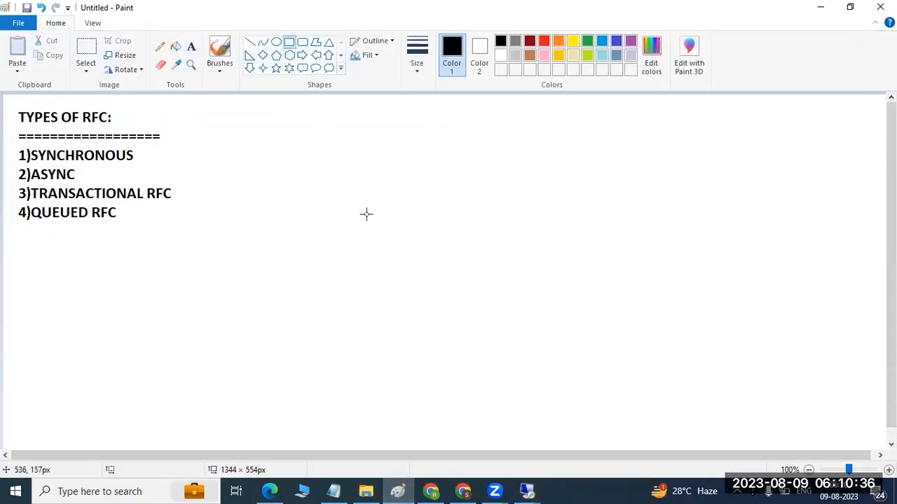
pyautogui.moveTo(400, 172); pyautogui.dragTo(476, 214)
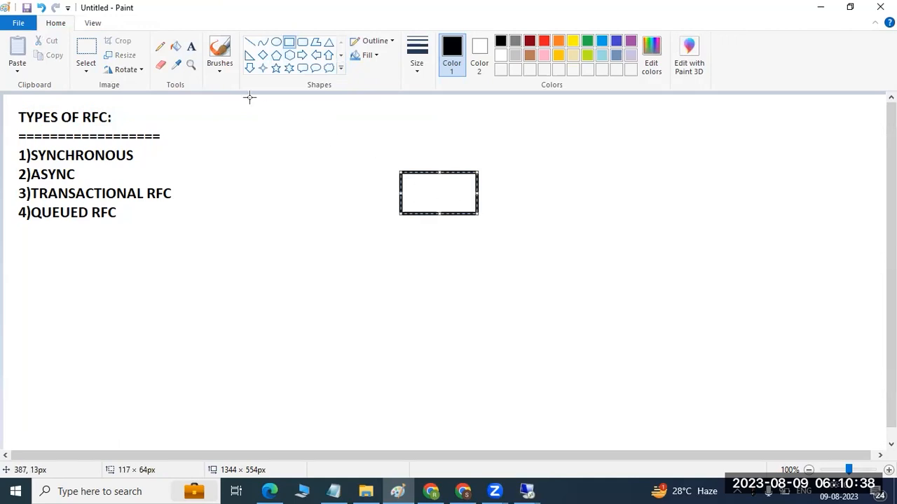
pyautogui.click(191, 46)
pyautogui.click(414, 194)
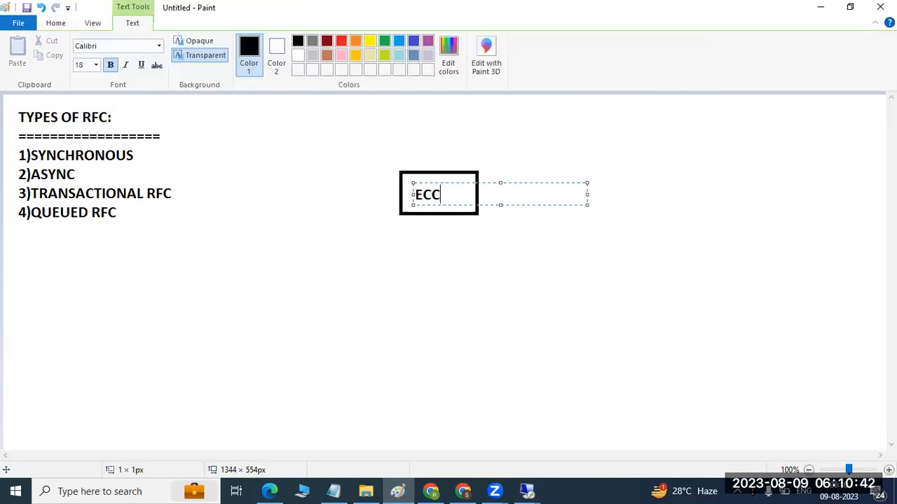
pyautogui.click(447, 260)
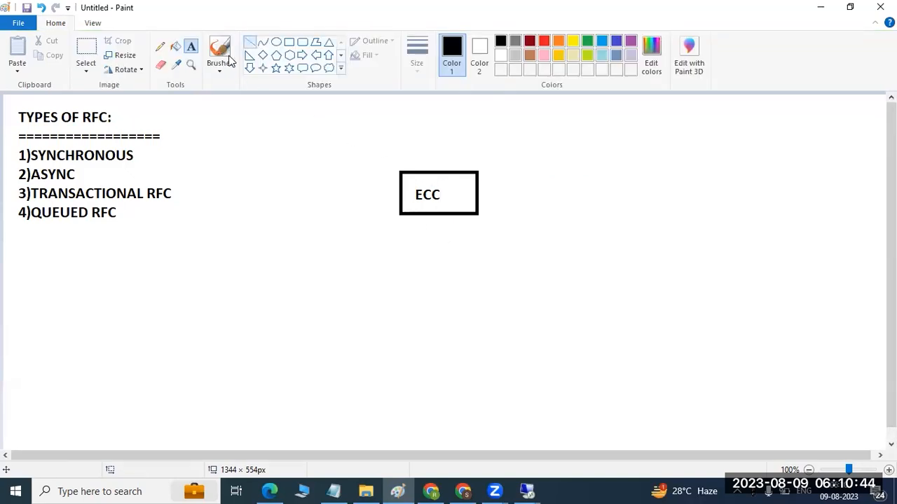
# - Draw a horizontal line rightward from the ECC box and finish its far end with a thick, near-vertical stroke about 85 px tall
pyautogui.click(250, 42)
pyautogui.moveTo(478, 189); pyautogui.dragTo(636, 212)
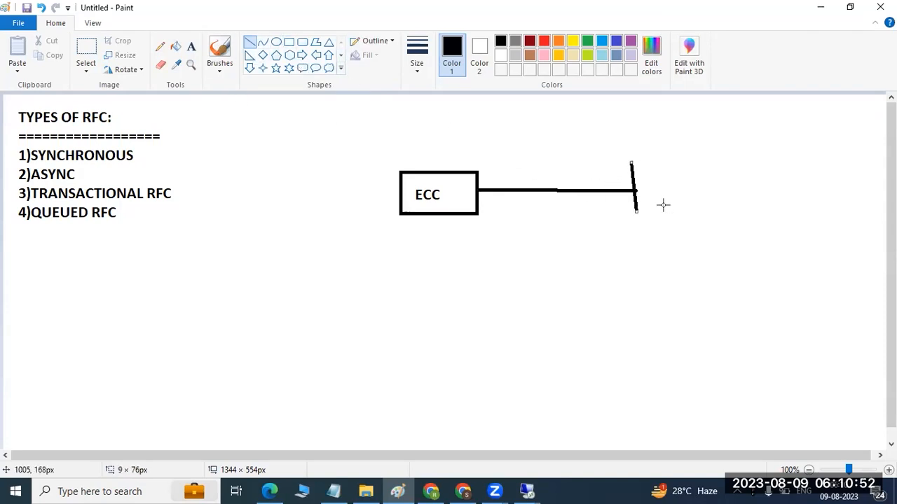
pyautogui.click(650, 173)
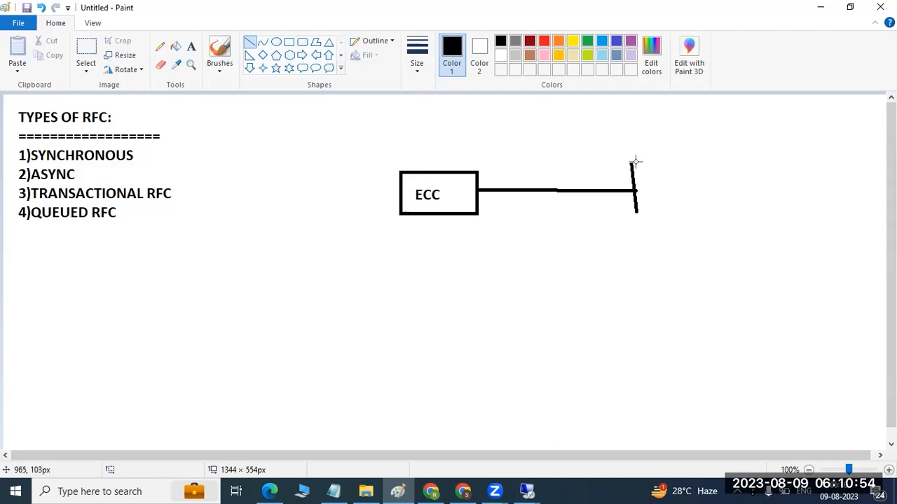
pyautogui.moveTo(633, 160); pyautogui.dragTo(639, 216)
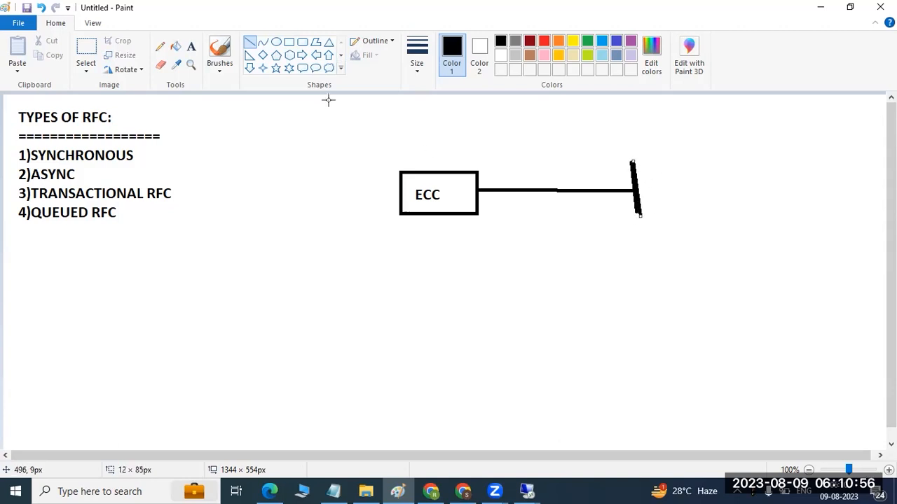
# - Draw a rectangle about 138 × 92 px at the line's end and two lower ones, about 93 × 65 px and 131 × 45 px
pyautogui.click(288, 42)
pyautogui.moveTo(631, 165); pyautogui.dragTo(721, 227)
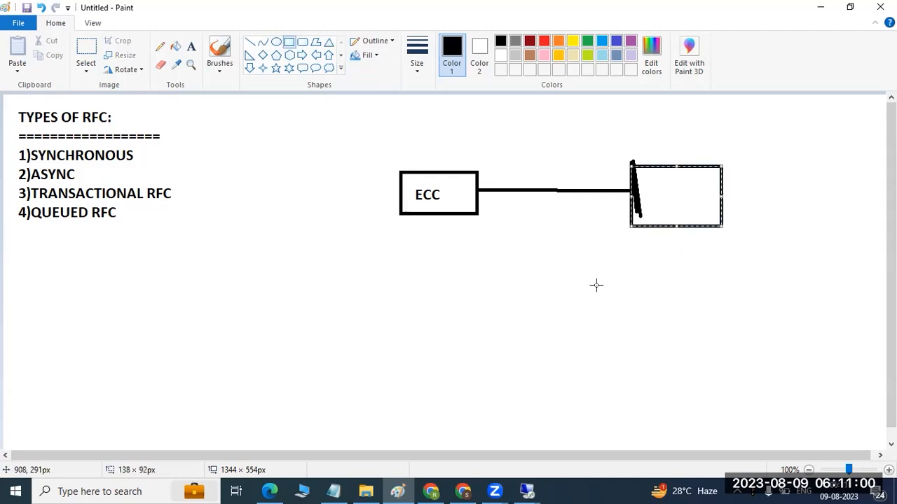
pyautogui.moveTo(557, 284); pyautogui.dragTo(619, 327)
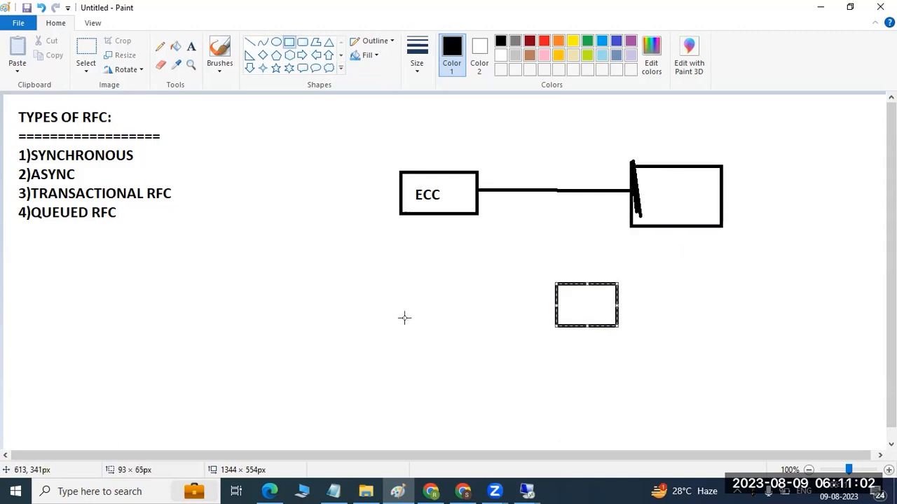
pyautogui.moveTo(389, 297); pyautogui.dragTo(475, 328)
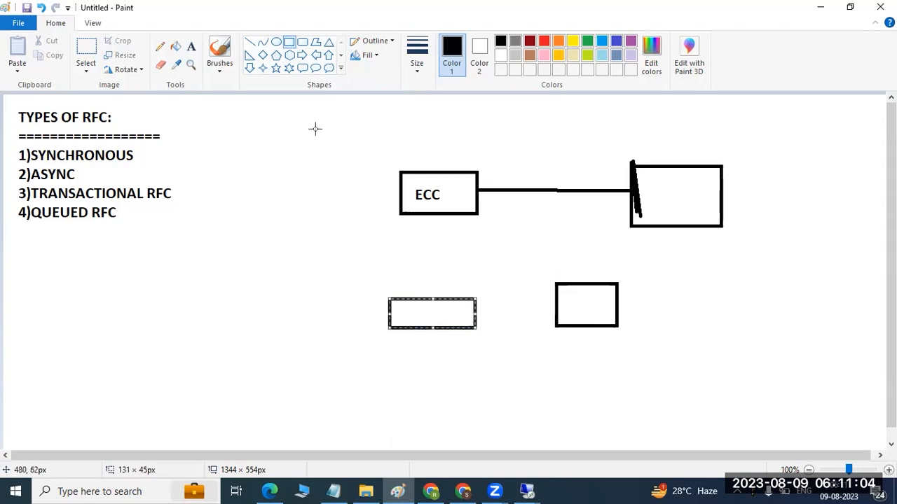
# - Draw an arrow with line strokes from the bottom of the ECC box down to the wide rectangle below it
pyautogui.click(249, 42)
pyautogui.moveTo(457, 213)
pyautogui.mouseDown()
pyautogui.moveTo(430, 292)
pyautogui.moveTo(447, 285)
pyautogui.moveTo(436, 296)
pyautogui.mouseUp()
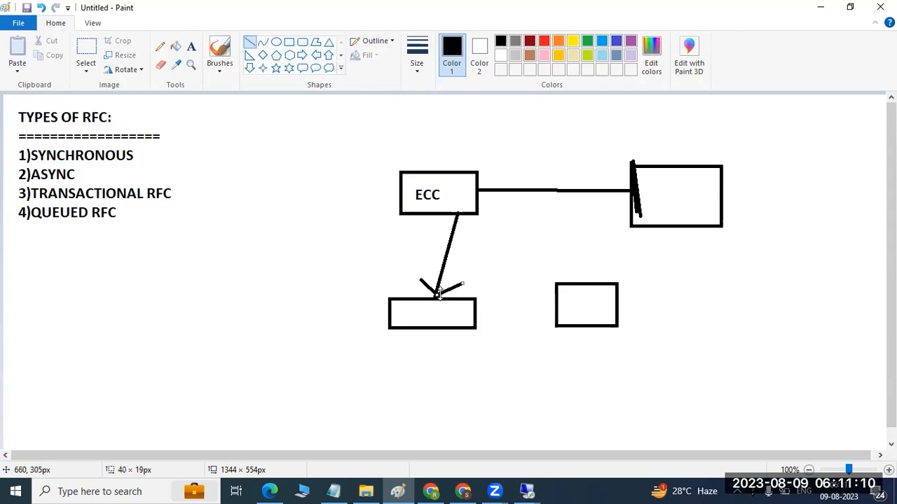
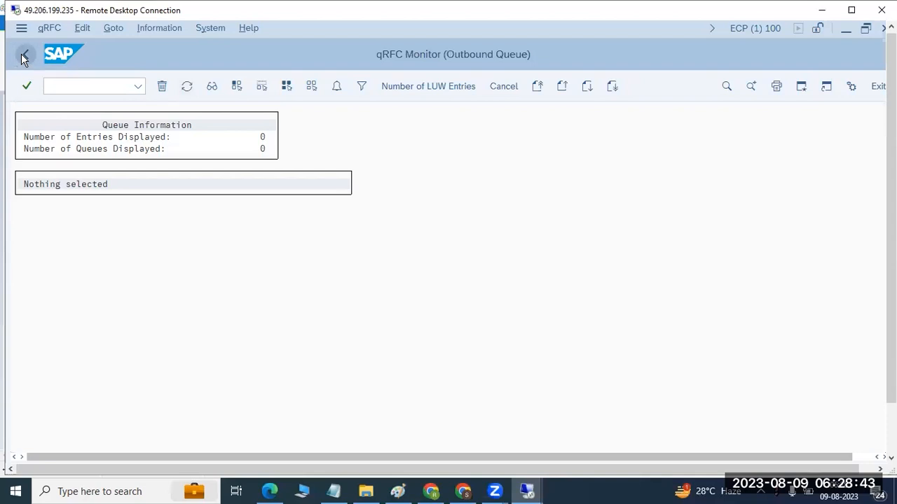
pyautogui.click(24, 58)
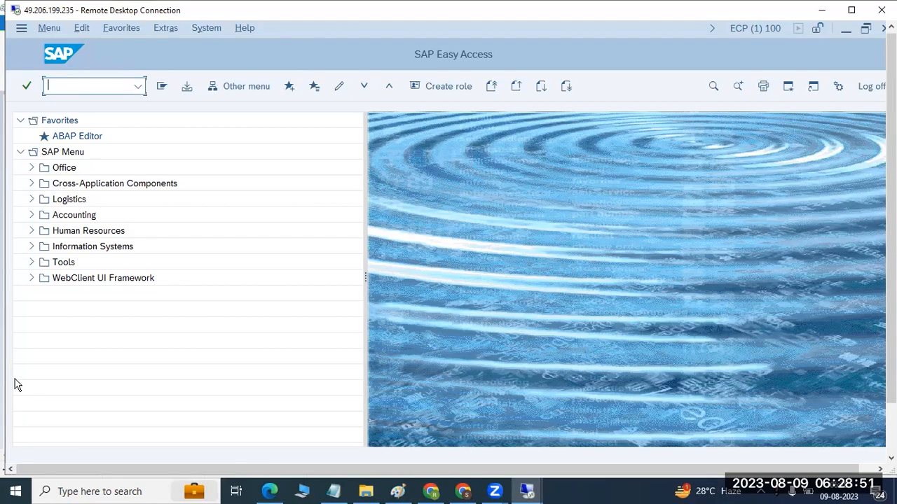
# - Leave the outbound queue monitor, switch to Paint, and place an empty text box about 176 × 39 px below "4)QUEUED RFC"
pyautogui.click(397, 491)
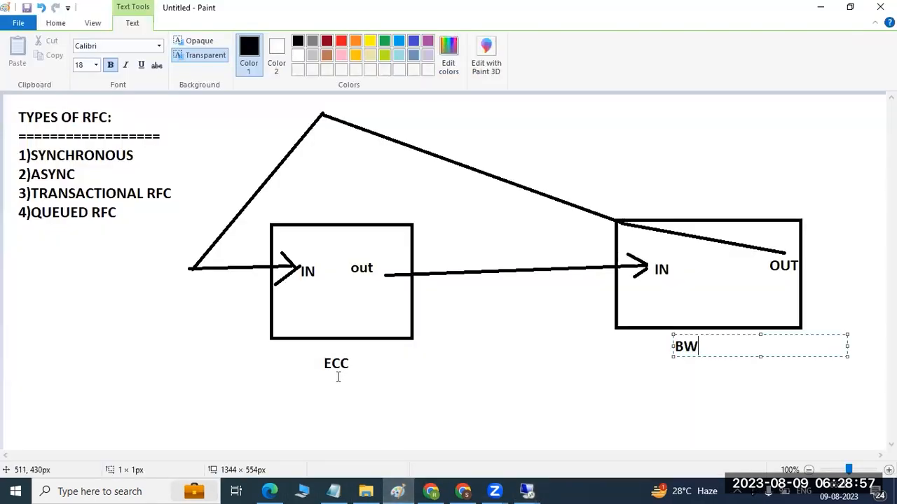
pyautogui.moveTo(30, 236); pyautogui.dragTo(147, 262)
# - Switch back to the ECP remote SAP session and open the QIN Scheduler with transaction smqr
pyautogui.click(527, 491)
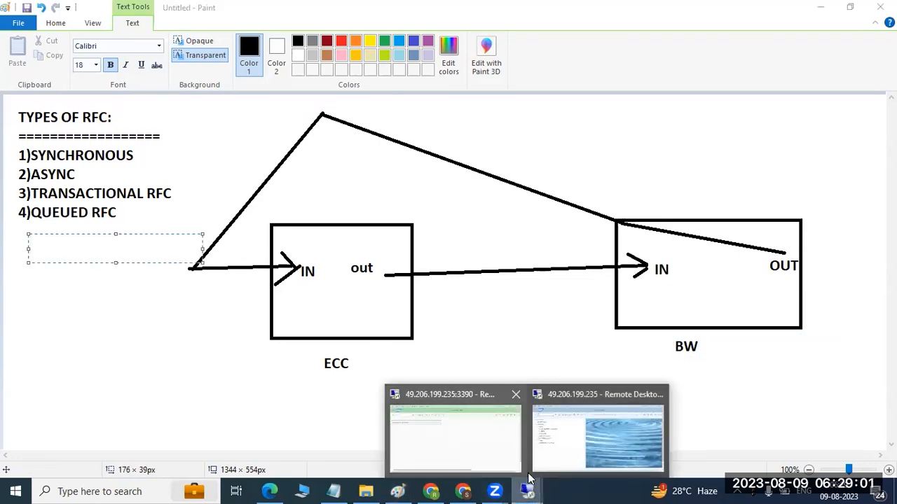
pyautogui.click(573, 439)
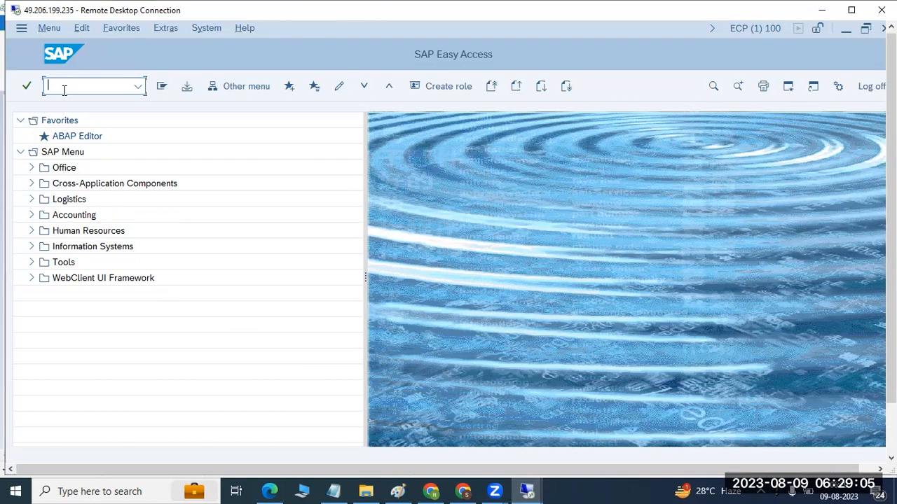
pyautogui.write('smqr')
pyautogui.press('Return')
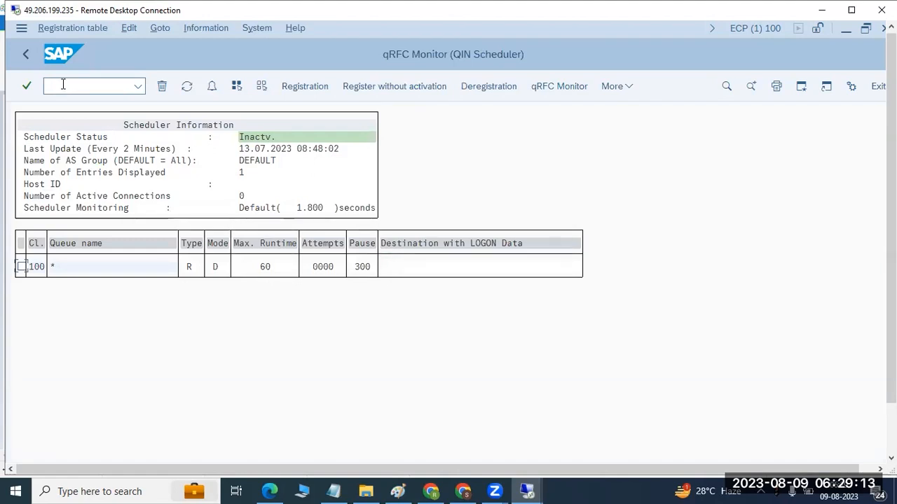
pyautogui.click(304, 88)
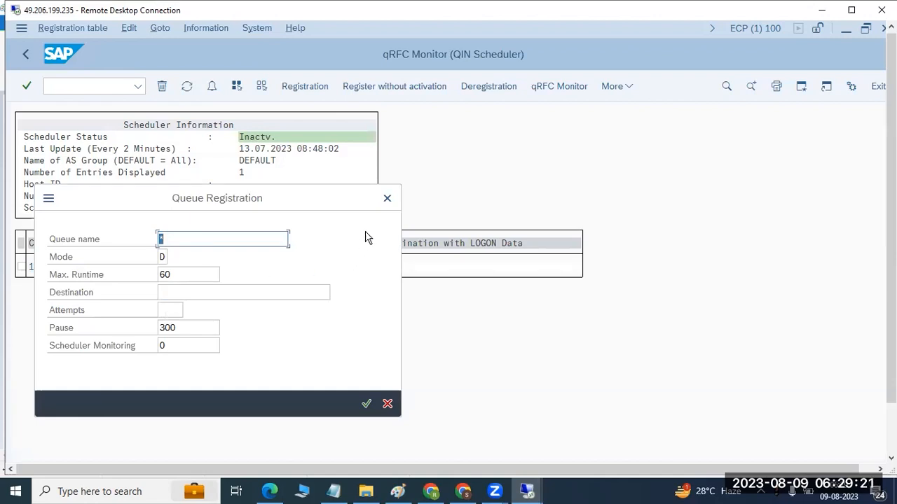
pyautogui.click(386, 200)
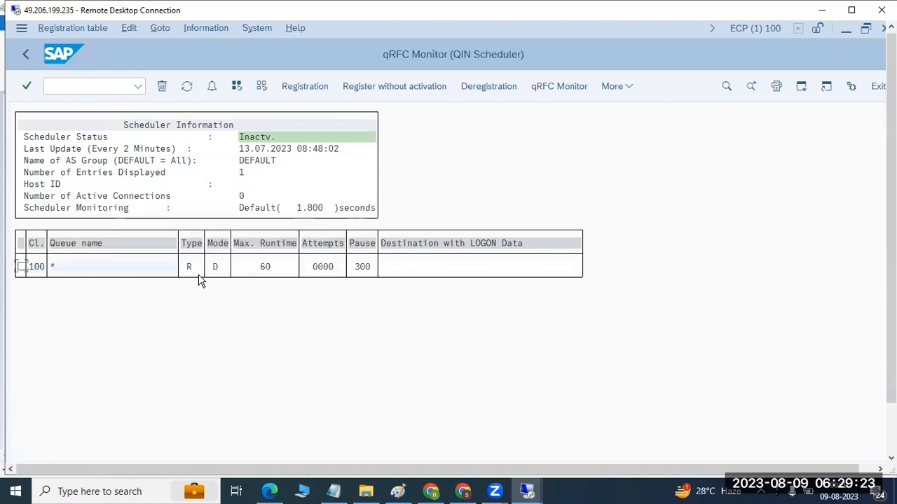
pyautogui.click(297, 89)
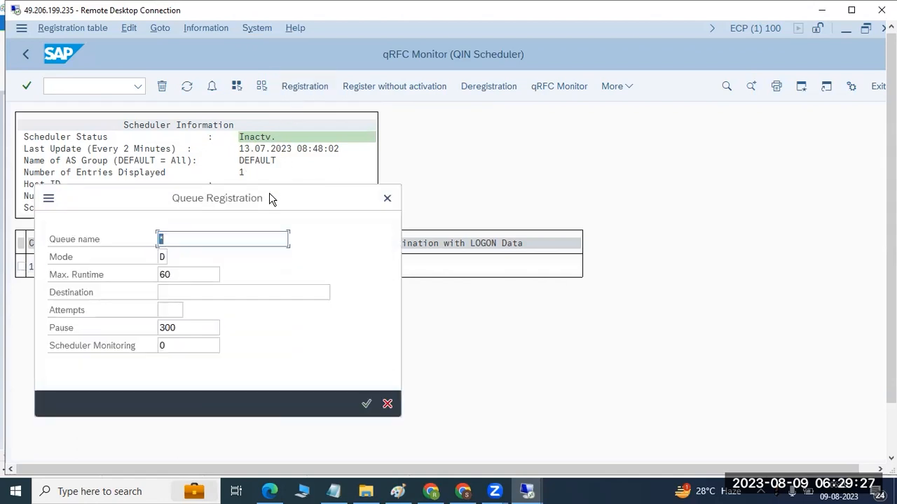
pyautogui.write('XB*')
pyautogui.click(366, 404)
pyautogui.click(296, 91)
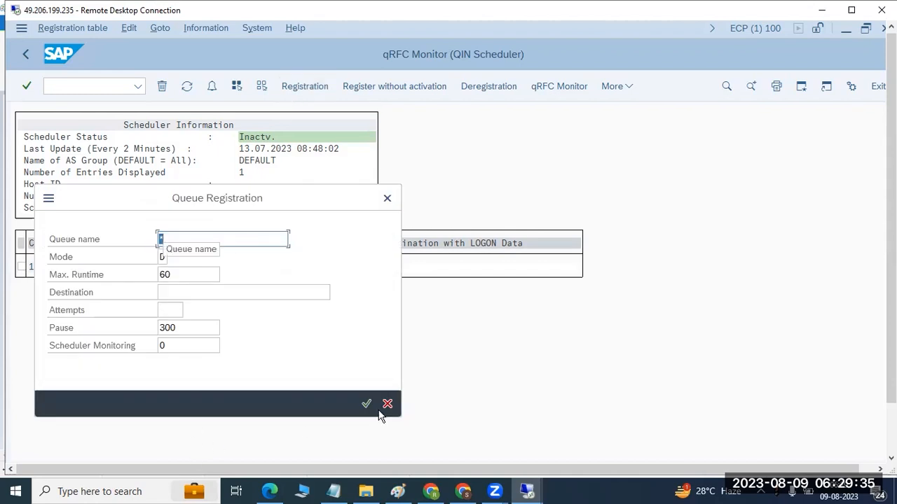
pyautogui.click(383, 404)
# - Delete the registered wildcard queue "*" of client 100 from the QIN Scheduler and confirm the deletion
pyautogui.click(21, 267)
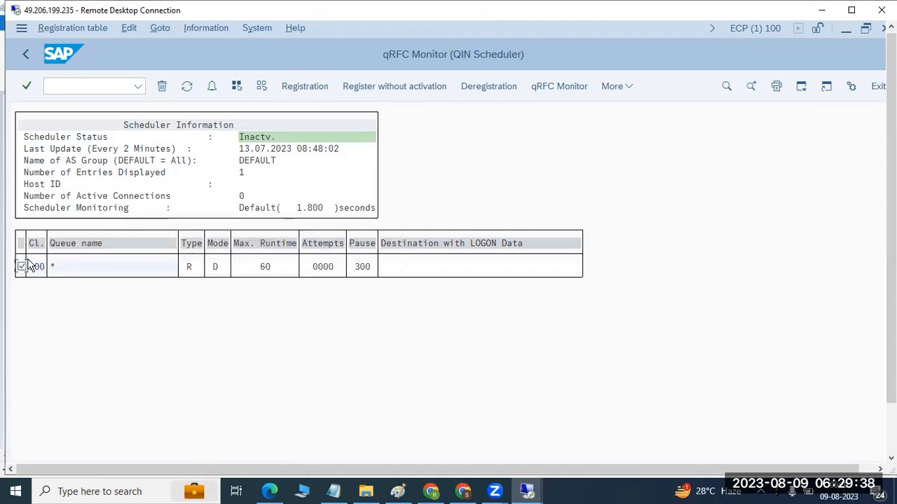
pyautogui.click(161, 85)
pyautogui.click(218, 317)
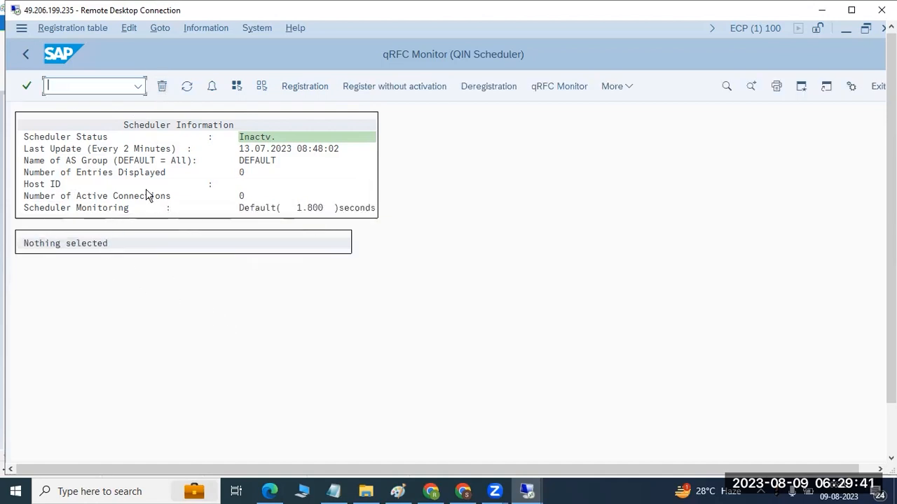
# - Register the inbound queues XB* and CX* in the QIN Scheduler, keeping the default registration settings
pyautogui.click(295, 84)
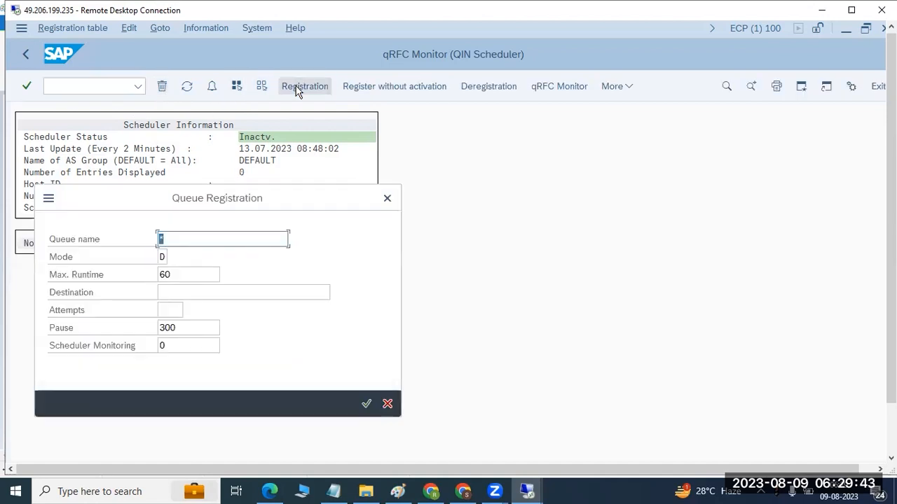
pyautogui.write('XB*')
pyautogui.click(366, 403)
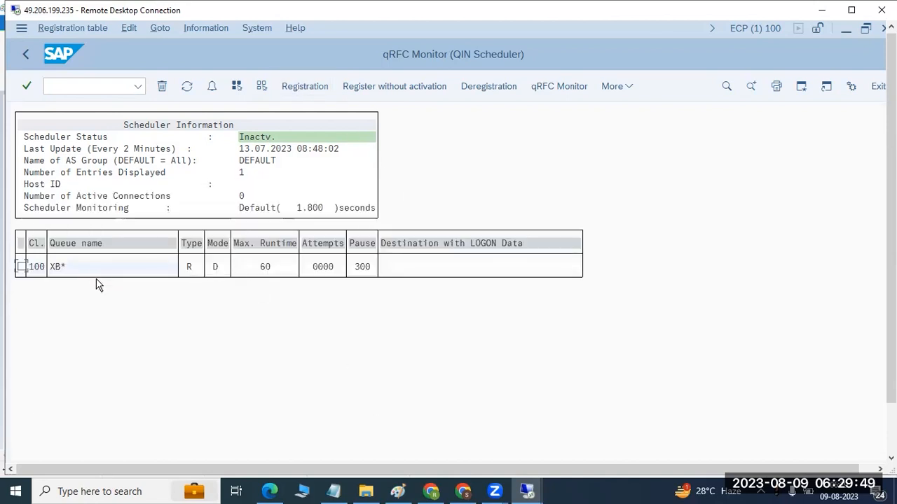
pyautogui.click(312, 86)
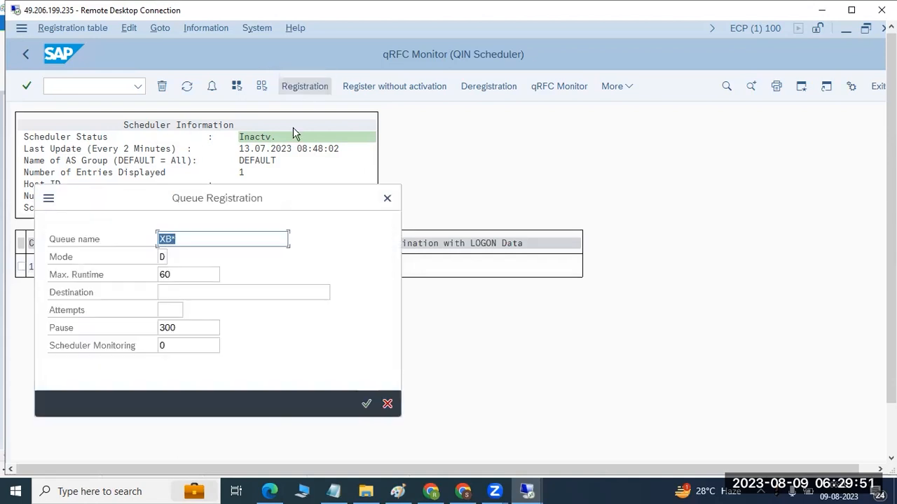
pyautogui.write('CX*')
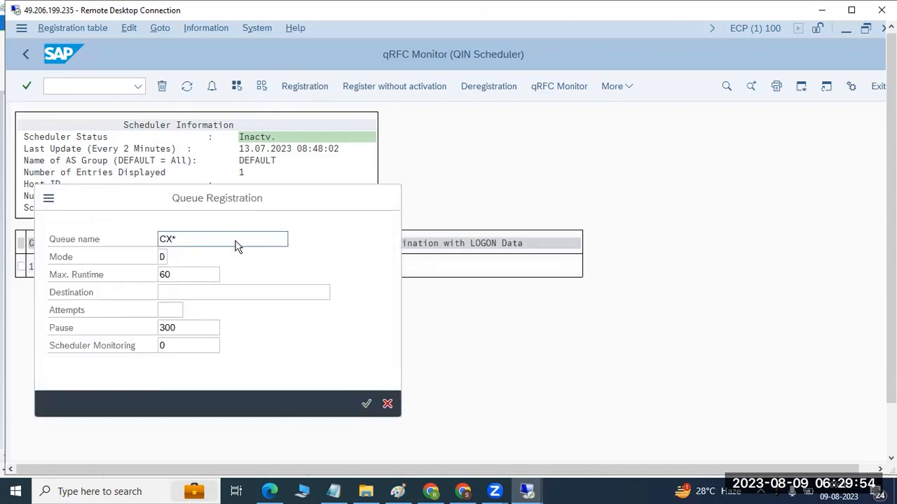
pyautogui.press('Return')
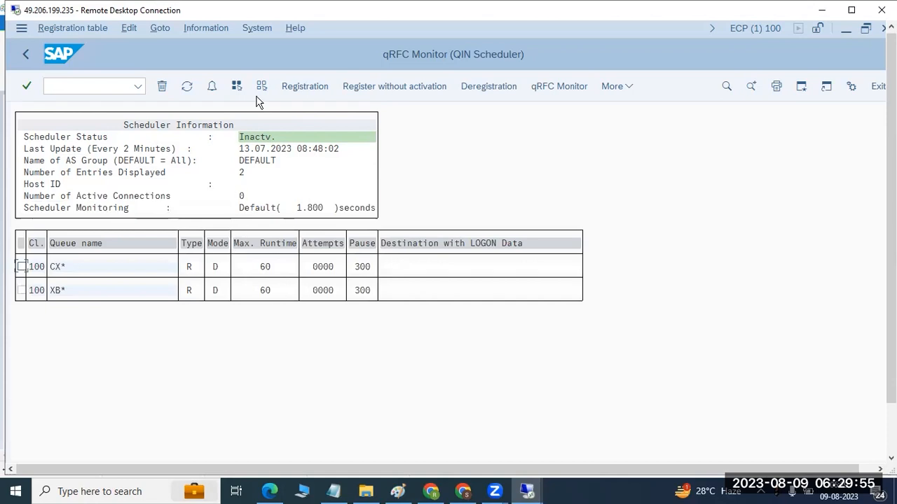
# - Register two more inbound queues named BW* and CRM*, with the default mode, runtime and pause
pyautogui.click(298, 86)
pyautogui.write('BW*')
pyautogui.press('Return')
pyautogui.click(305, 92)
pyautogui.write('CRM*')
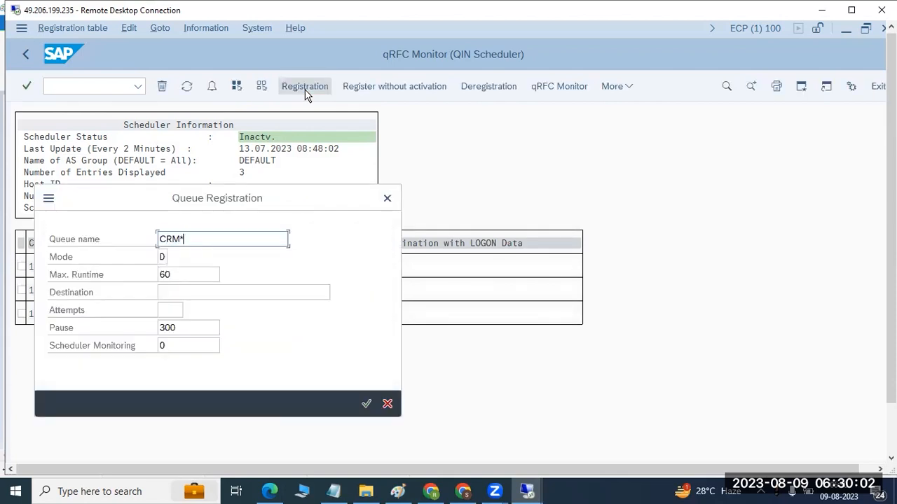
pyautogui.press('Return')
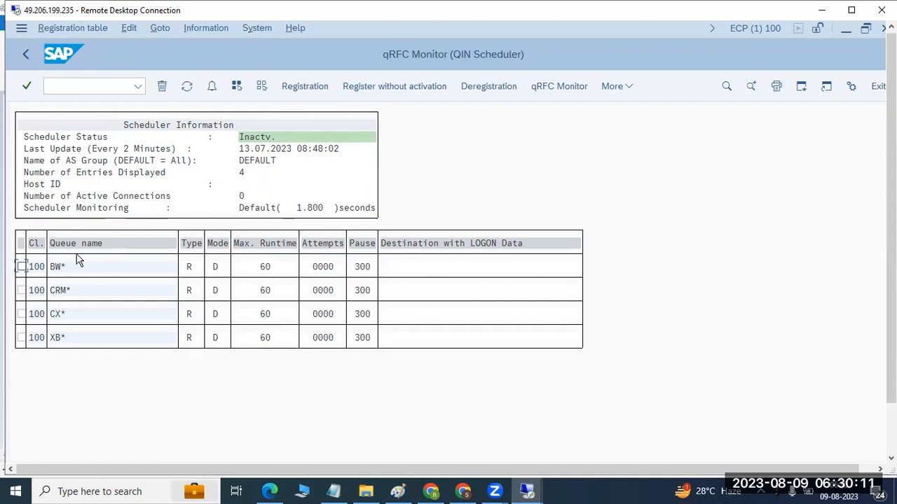
# - Leave the QIN Scheduler and open the QOUT Scheduler with transaction smqs
pyautogui.click(23, 56)
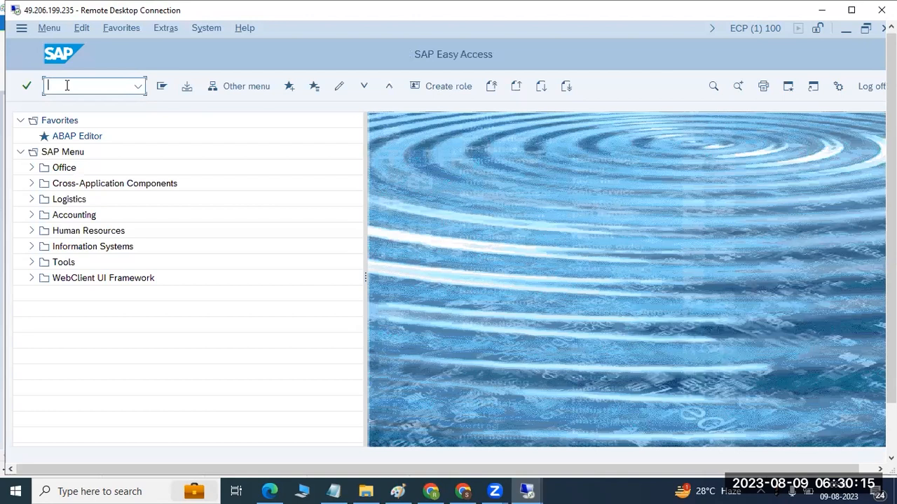
pyautogui.write('smqs')
pyautogui.press('Return')
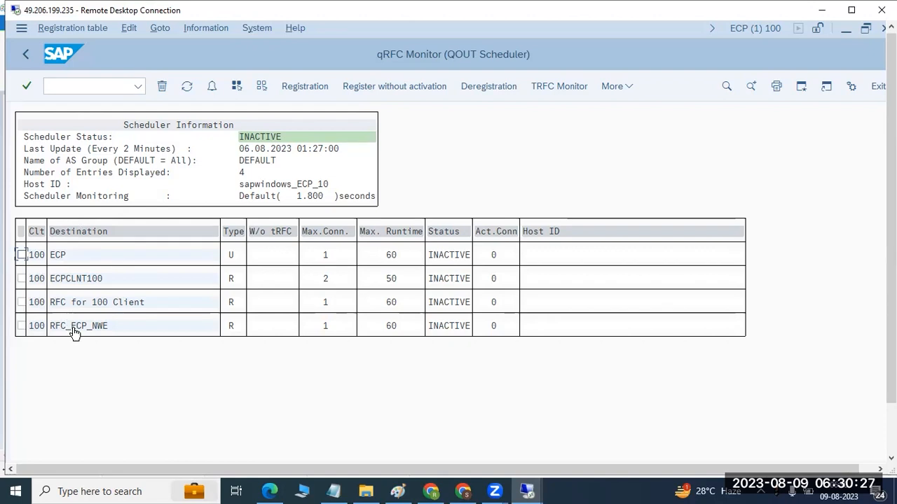
# - Register the existing RFC destination ecptonwd, picked from the list of destinations, in the QOUT Scheduler and refresh the display
pyautogui.click(304, 86)
pyautogui.click(334, 239)
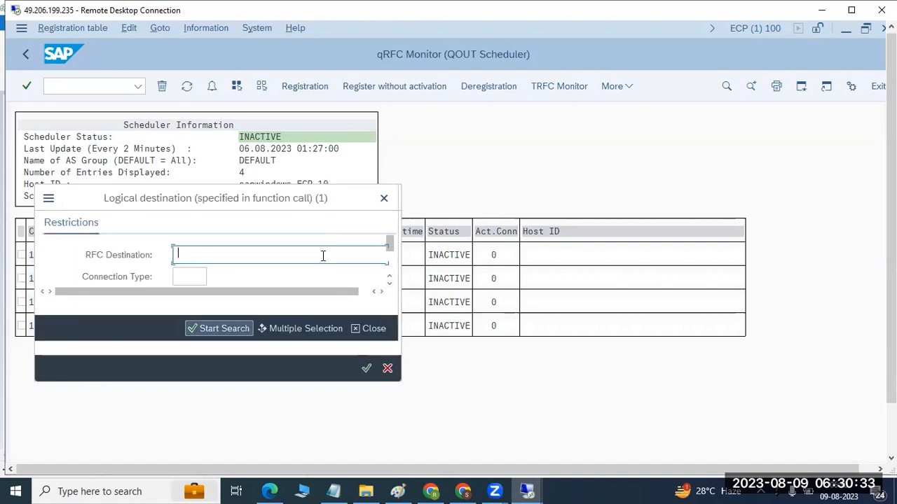
pyautogui.press('Return')
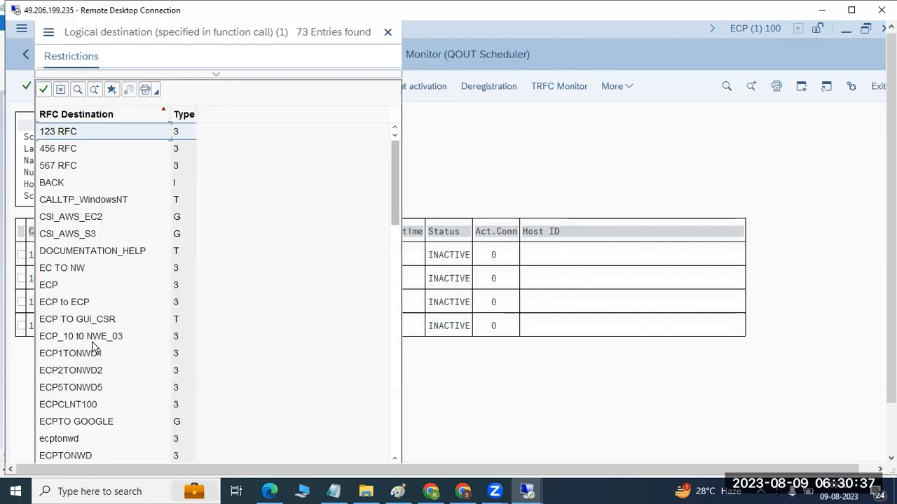
pyautogui.scroll(-1, 90, 446)
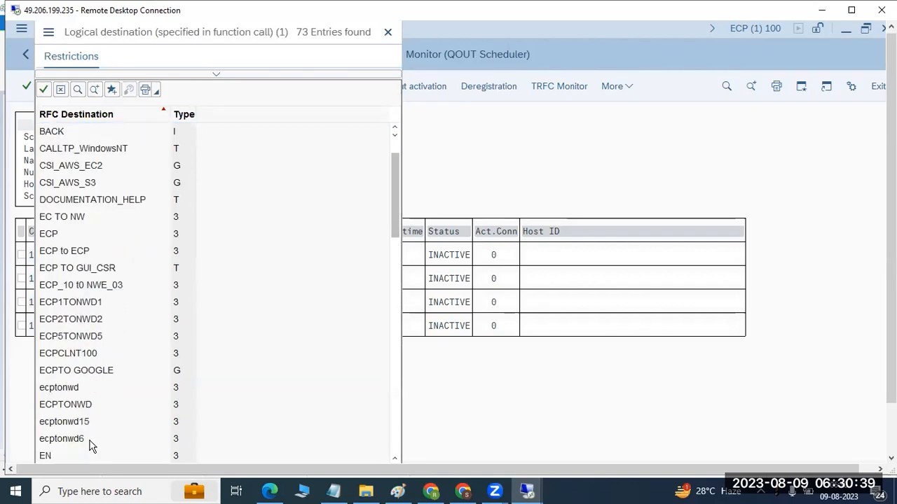
pyautogui.click(61, 392)
pyautogui.doubleClick(62, 392)
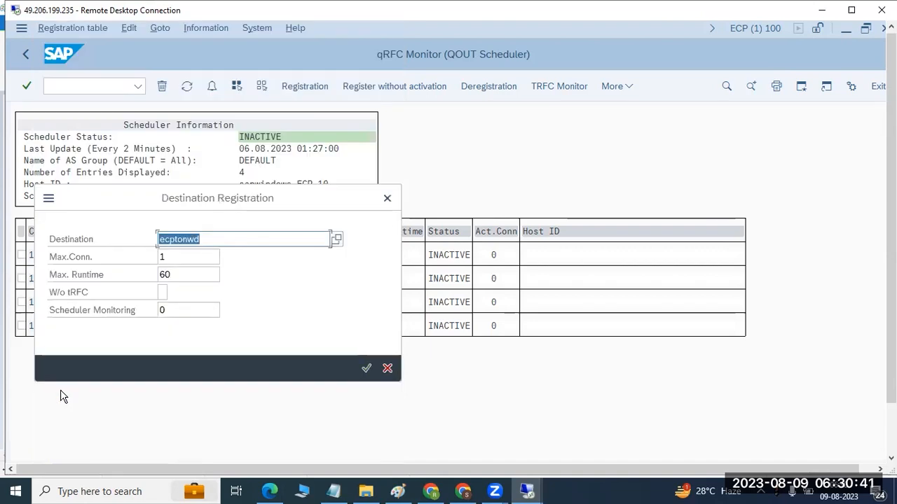
pyautogui.click(364, 370)
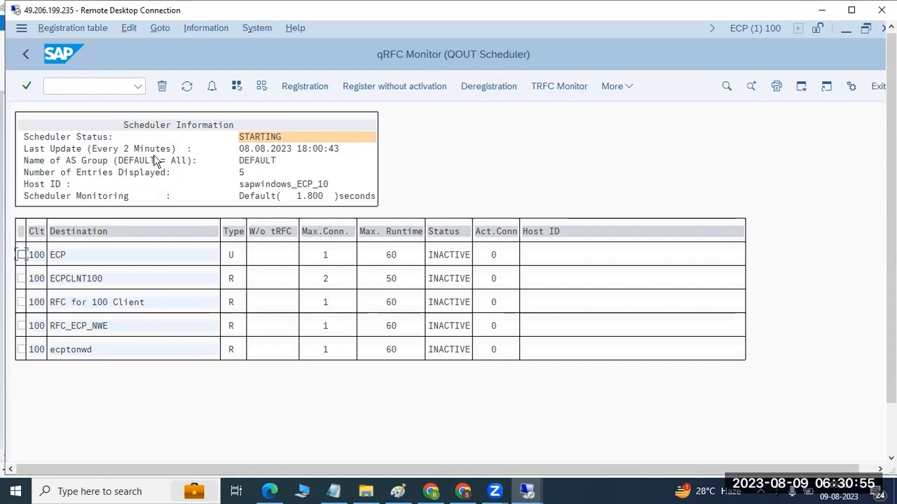
pyautogui.click(183, 89)
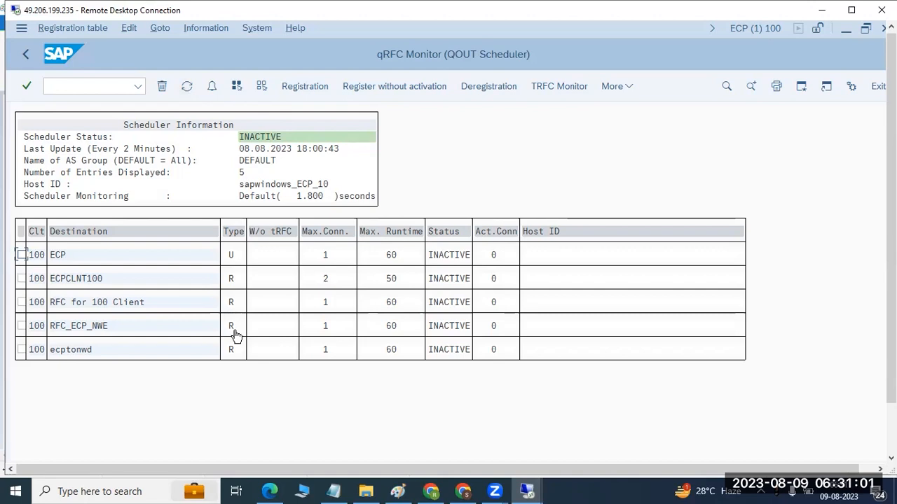
# - Examine the RFC connection settings of destination ECP and the last-change details of its registration
pyautogui.doubleClick(58, 259)
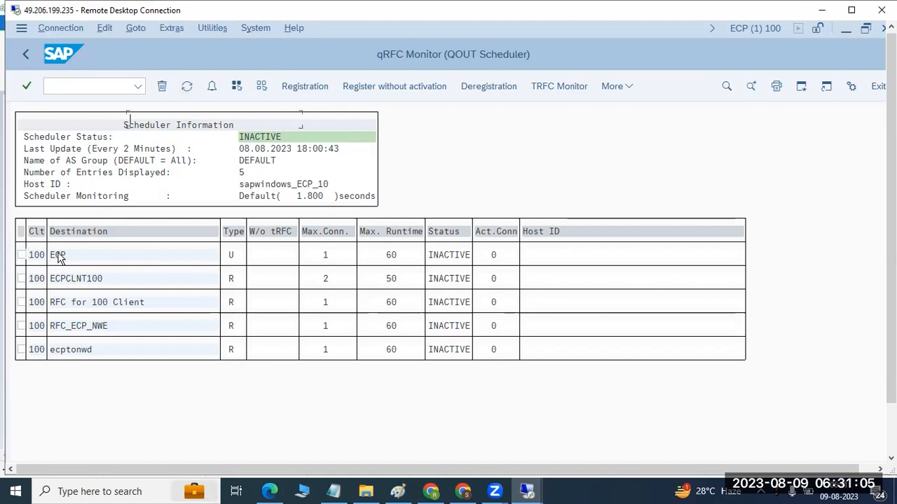
pyautogui.click(26, 53)
pyautogui.click(229, 257)
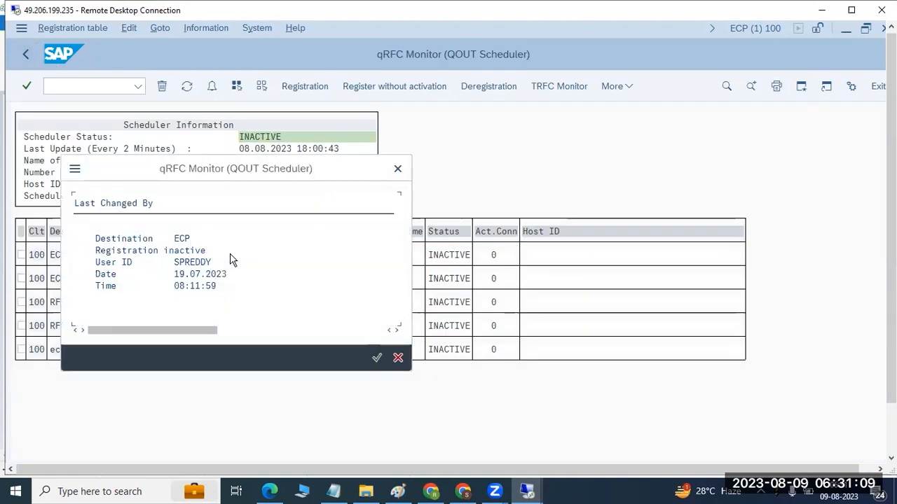
pyautogui.click(377, 358)
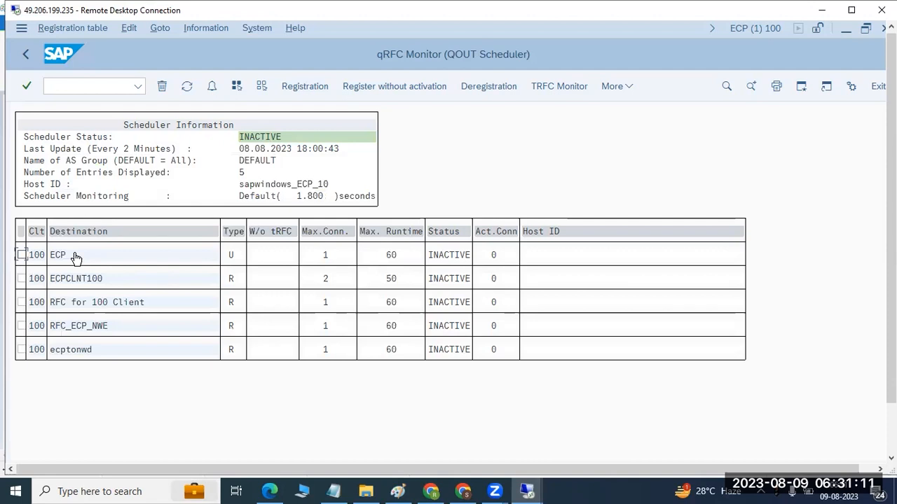
# - Register the unregistered destination ECP in the QOUT Scheduler with its default connection and runtime settings
pyautogui.click(21, 256)
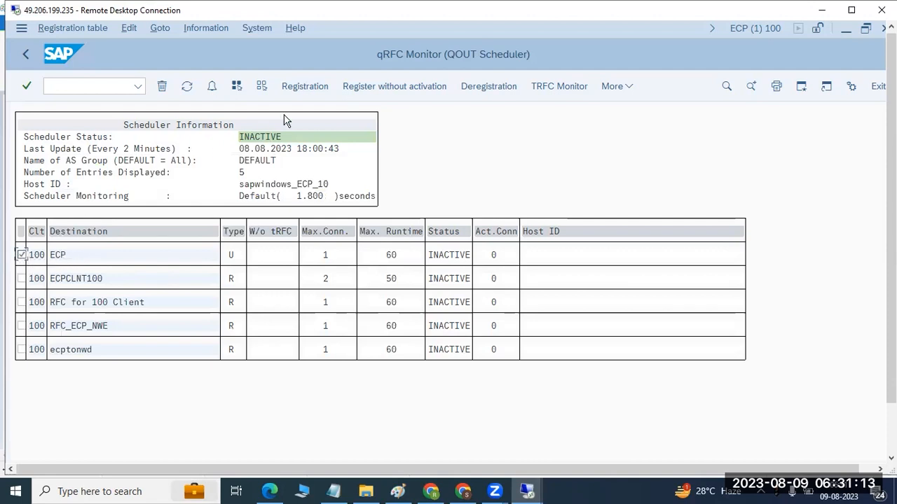
pyautogui.click(312, 87)
pyautogui.click(364, 369)
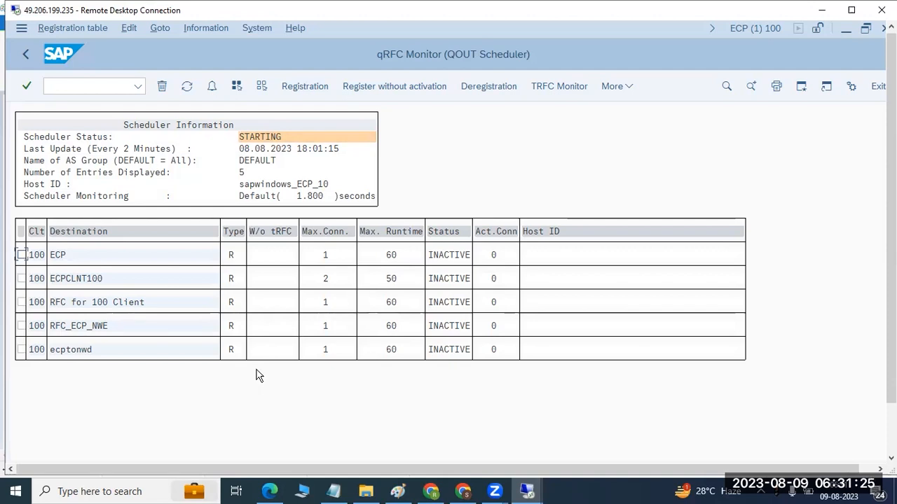
# - Deregister all listed QOUT Scheduler destinations together, register them all again, and refresh the scheduler status
pyautogui.click(236, 85)
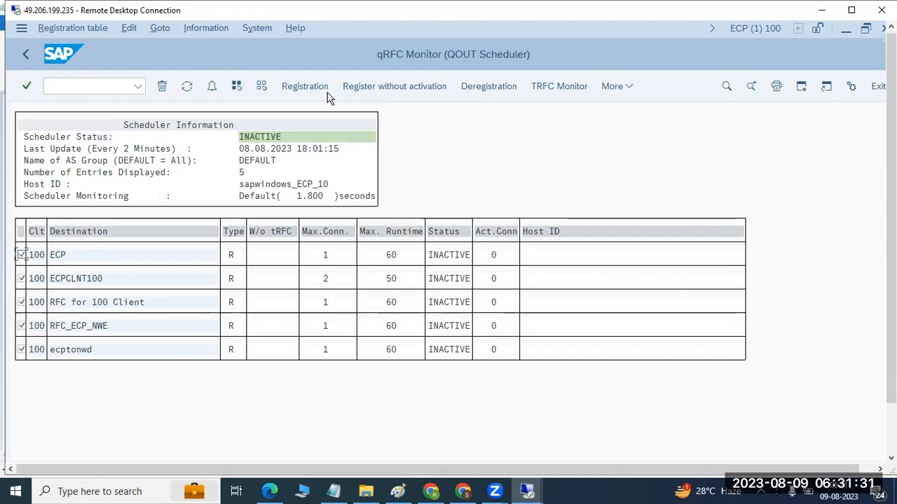
pyautogui.click(486, 85)
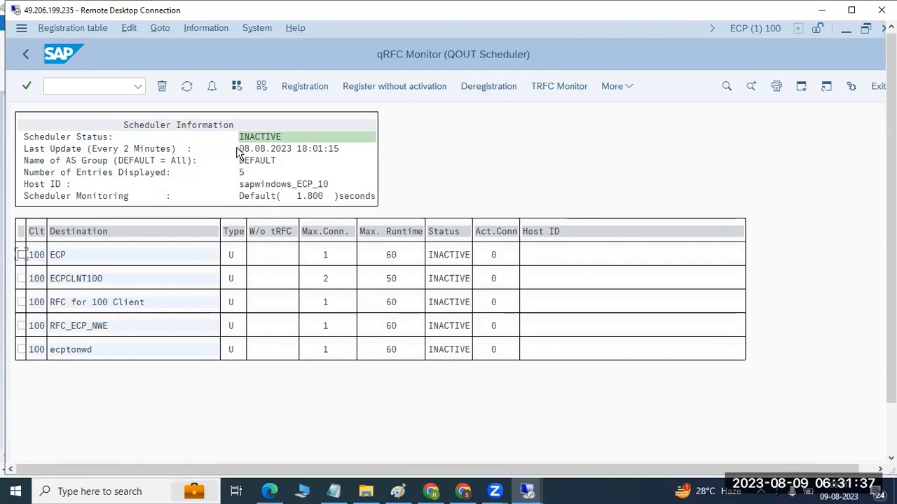
pyautogui.click(236, 85)
pyautogui.click(307, 86)
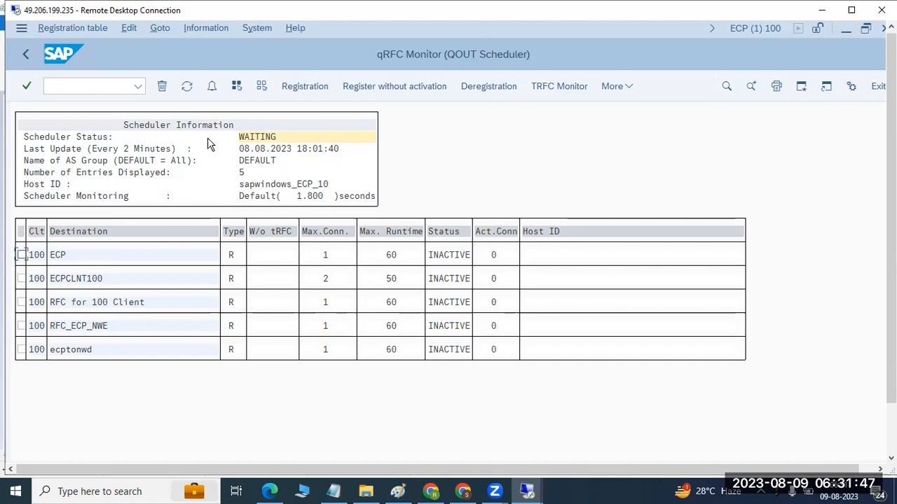
pyautogui.click(187, 86)
pyautogui.click(187, 86)
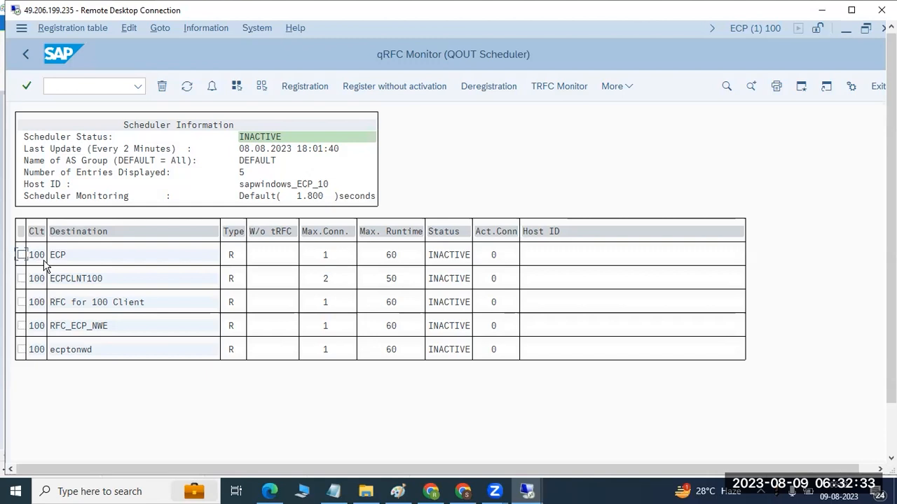
# - Display the outbound qRFC queues in transaction SMQ1 for all clients by clearing the client restriction
pyautogui.click(27, 56)
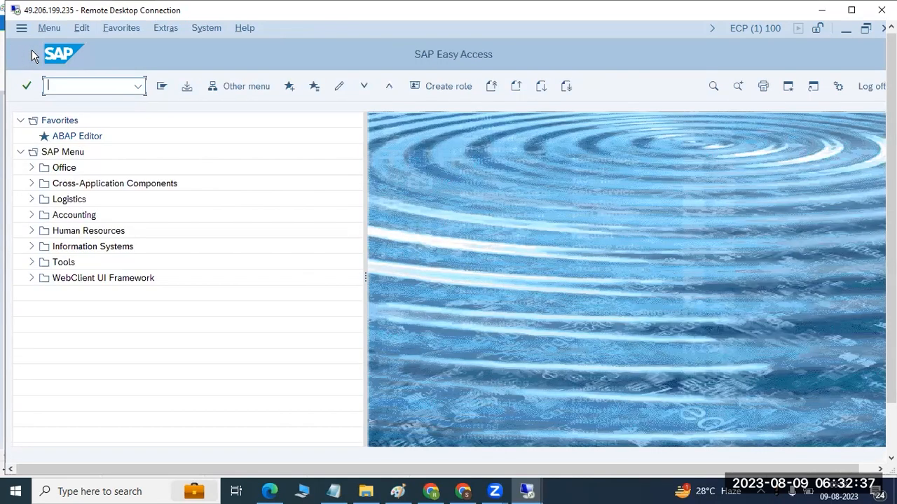
pyautogui.write('smq1')
pyautogui.press('Return')
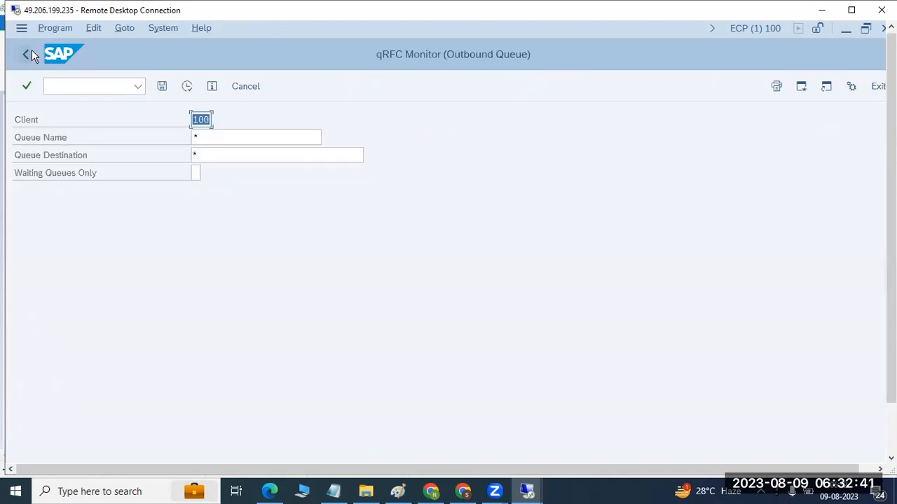
pyautogui.press('Delete')
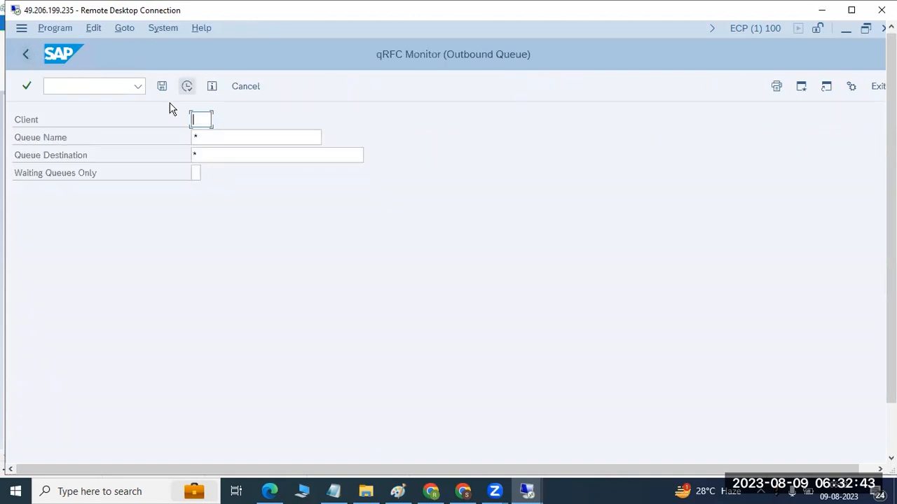
pyautogui.click(187, 86)
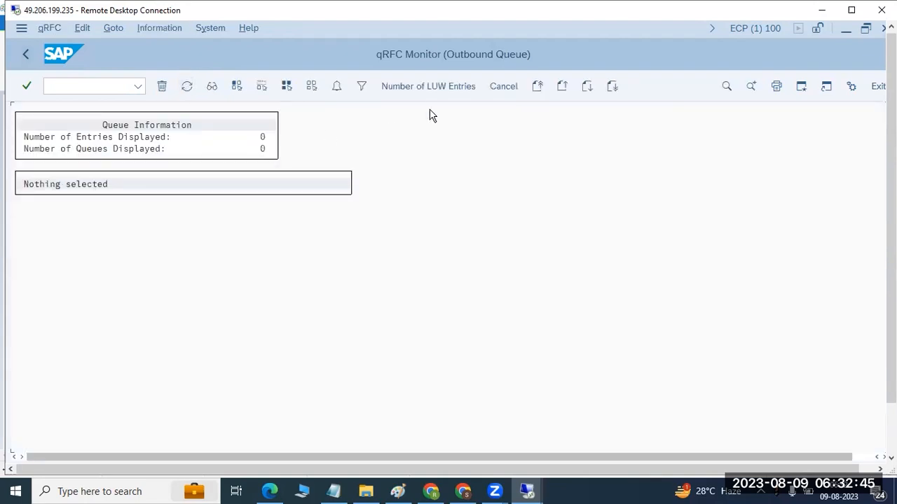
# - Display the inbound qRFC queues in transaction SMQ2 for client 100 and queue name *, and return to its selection screen
pyautogui.click(53, 86)
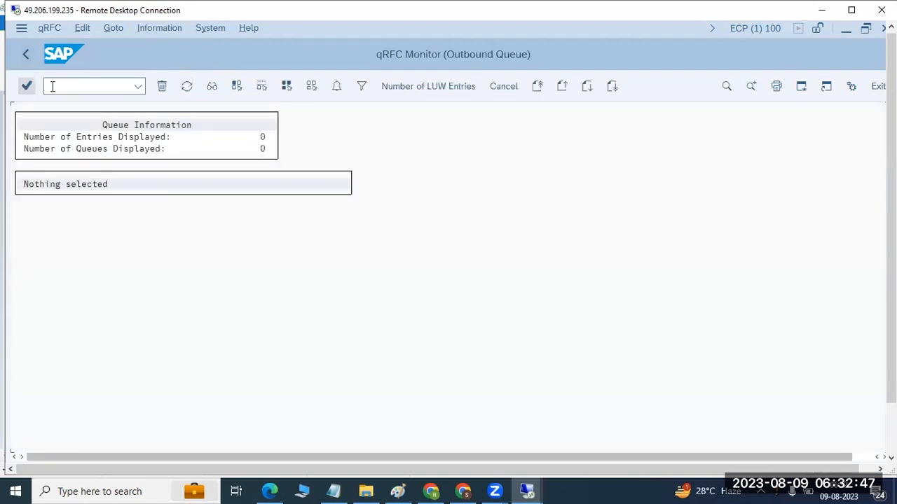
pyautogui.write('/nsmq2')
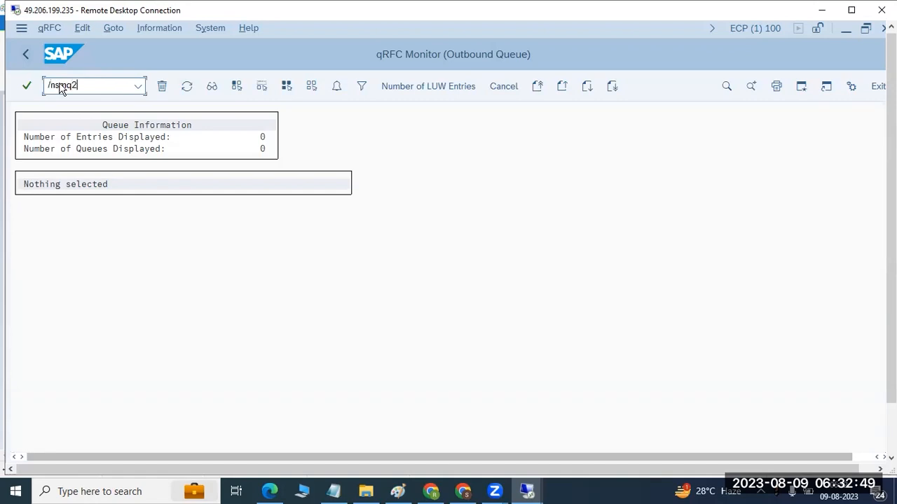
pyautogui.press('Return')
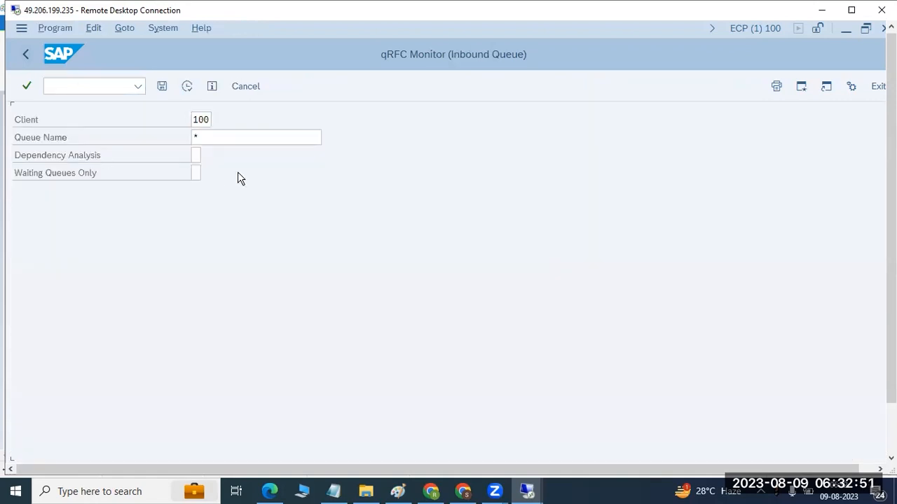
pyautogui.click(186, 86)
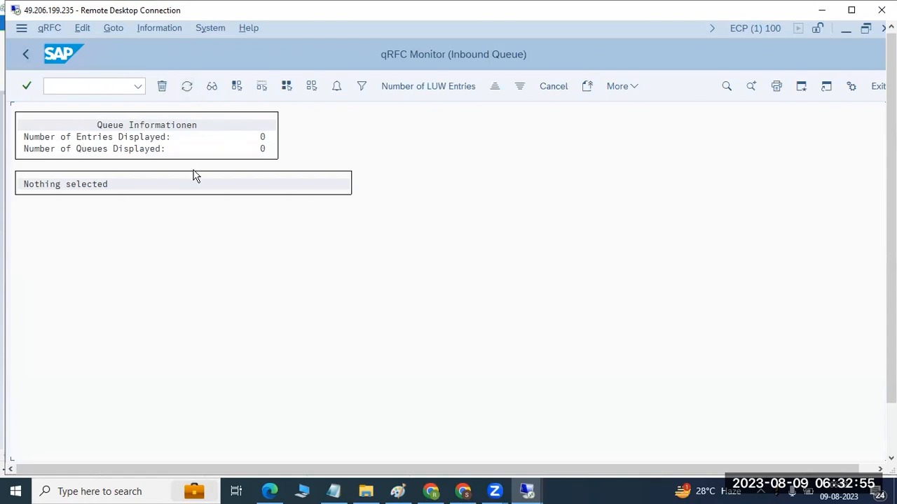
pyautogui.click(28, 49)
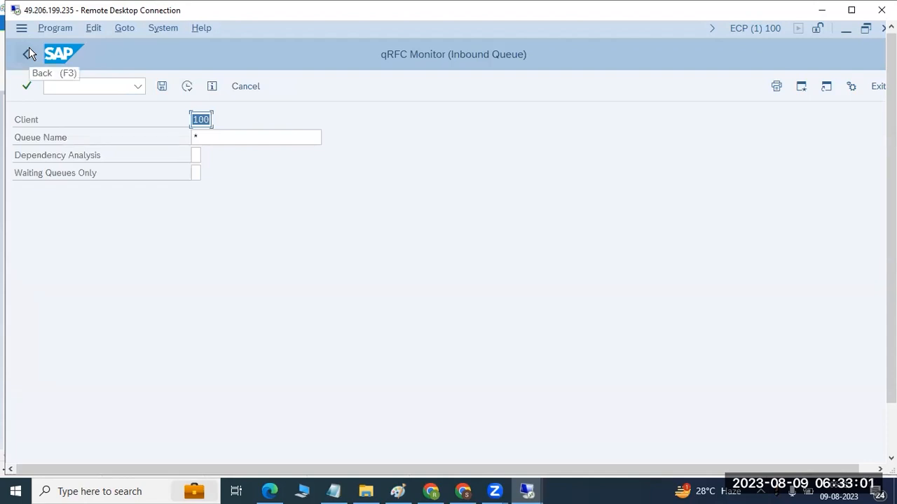
# - Switch to the Paint notes and add a text block below the RFC types listing SMQR, SMQS and a third line starting with SM
pyautogui.click(819, 11)
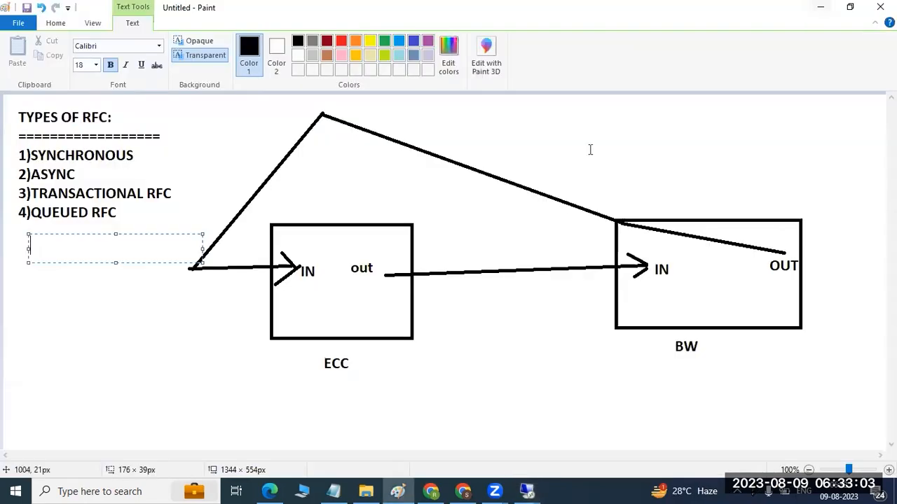
pyautogui.click(40, 290)
pyautogui.moveTo(17, 250); pyautogui.dragTo(176, 382)
pyautogui.write('SMQR')
pyautogui.press('Return')
pyautogui.write('SMQS')
pyautogui.press('Return')
pyautogui.write('SM')
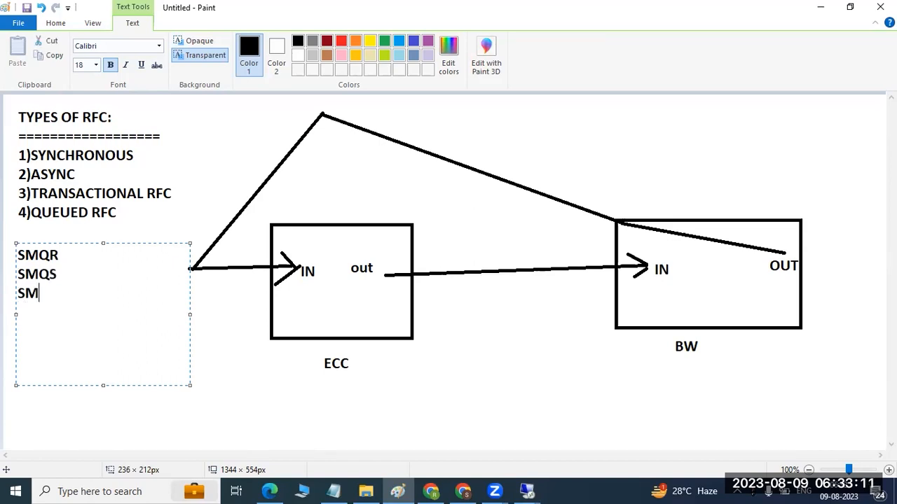
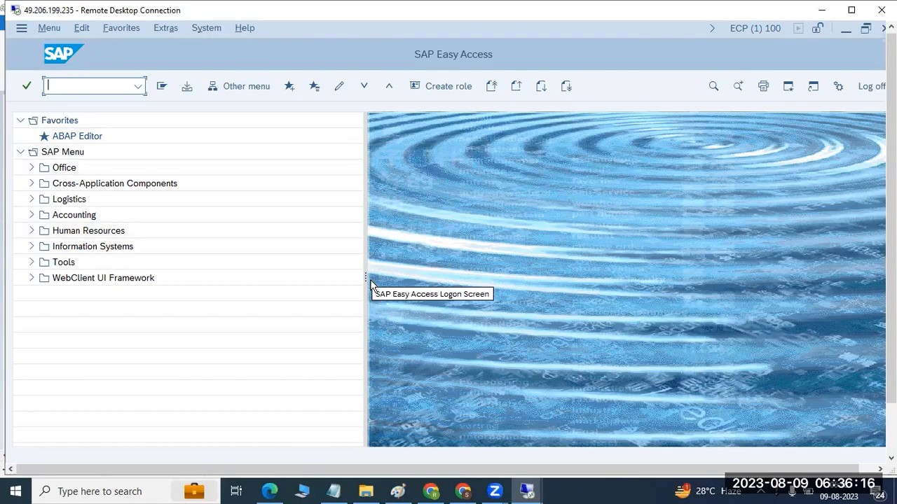
# - Review the Paint notes and display the transactional RFC log in SM58 of the ECP system for user BASIS on 08.08.2023
pyautogui.moveTo(365, 273); pyautogui.dragTo(336, 272)
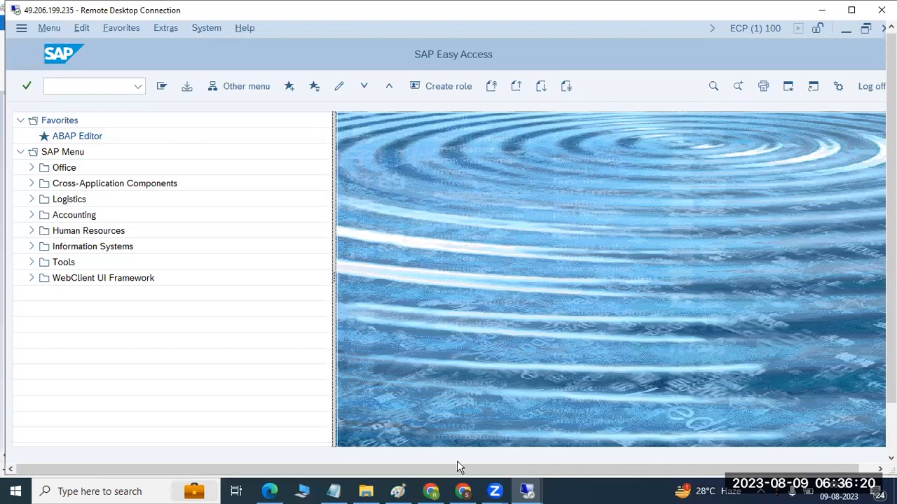
pyautogui.click(397, 491)
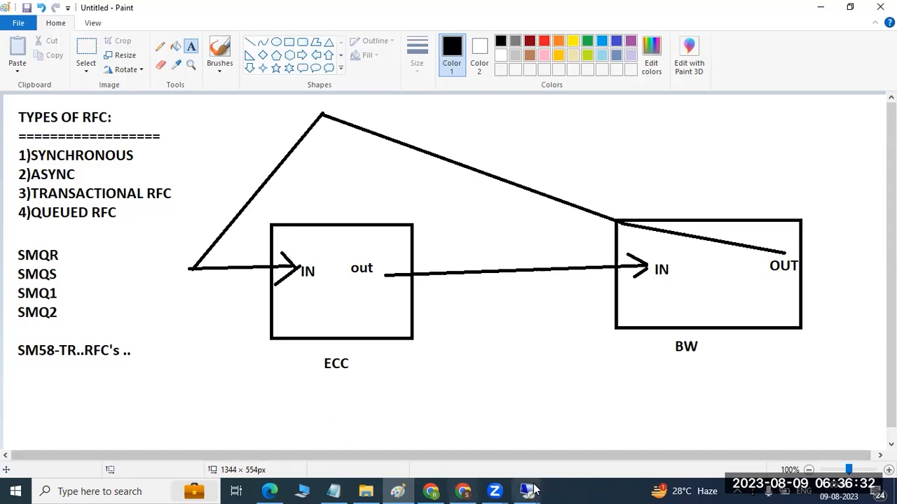
pyautogui.moveTo(534, 488)
pyautogui.click(566, 450)
pyautogui.click(71, 85)
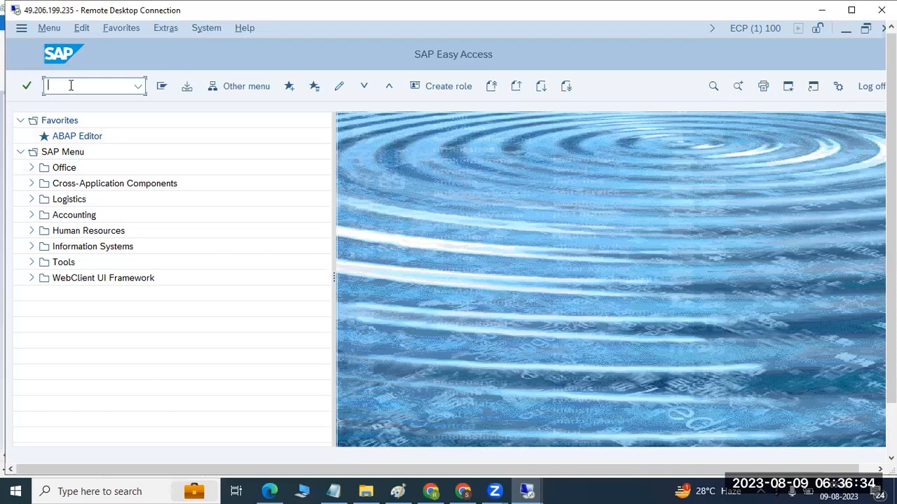
pyautogui.write('sm58')
pyautogui.press('Return')
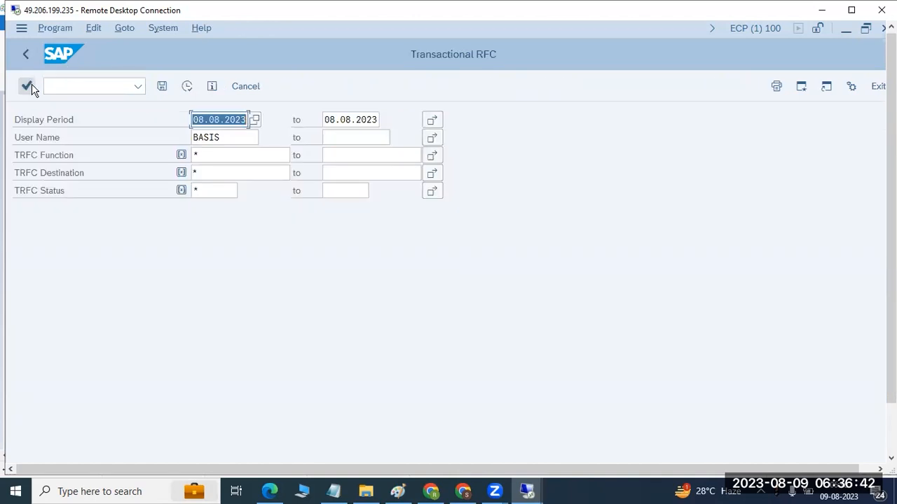
pyautogui.click(186, 88)
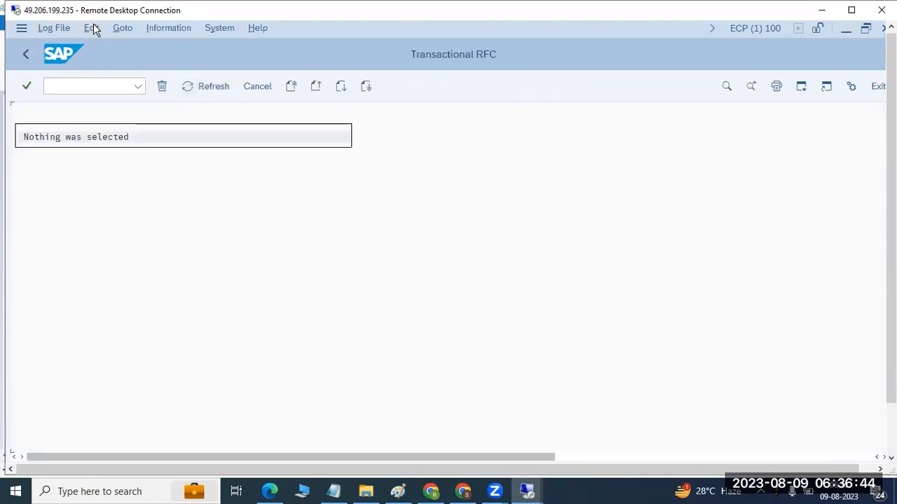
# - Review the LUW commands for the transactional RFC log, view qRFC Administration, and return to SAP Easy Access
pyautogui.click(89, 31)
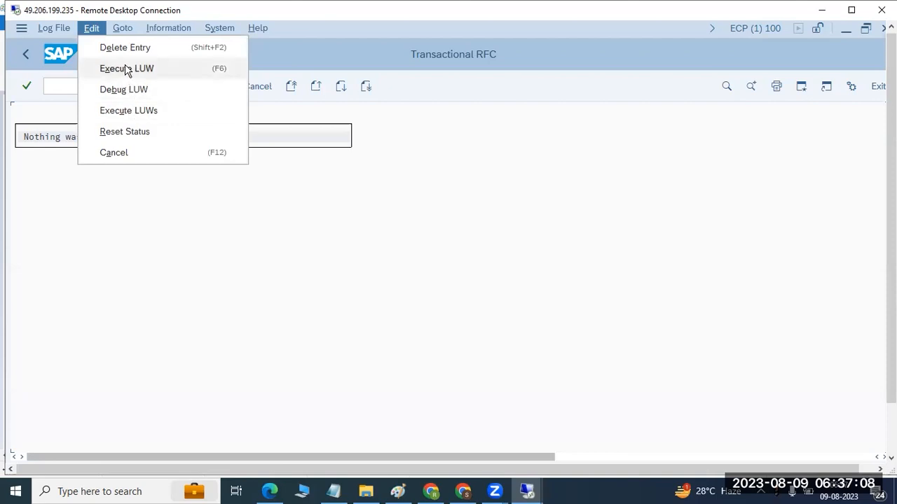
pyautogui.click(40, 236)
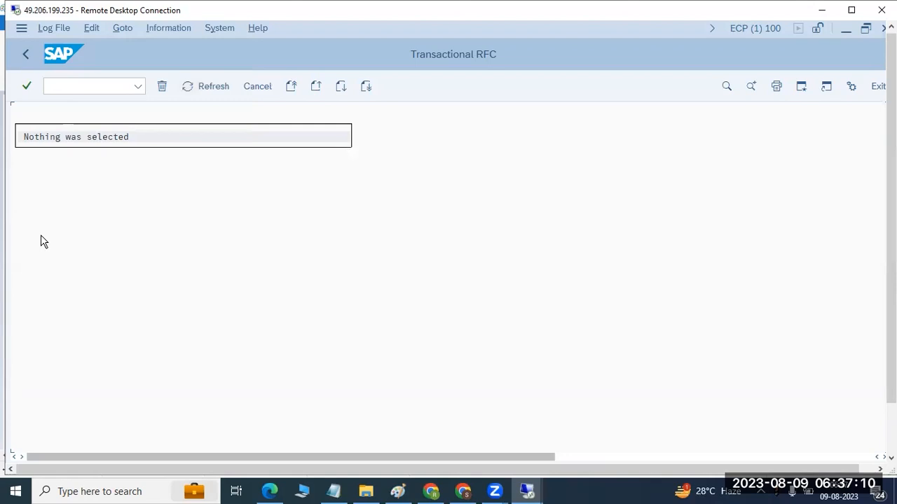
pyautogui.click(120, 27)
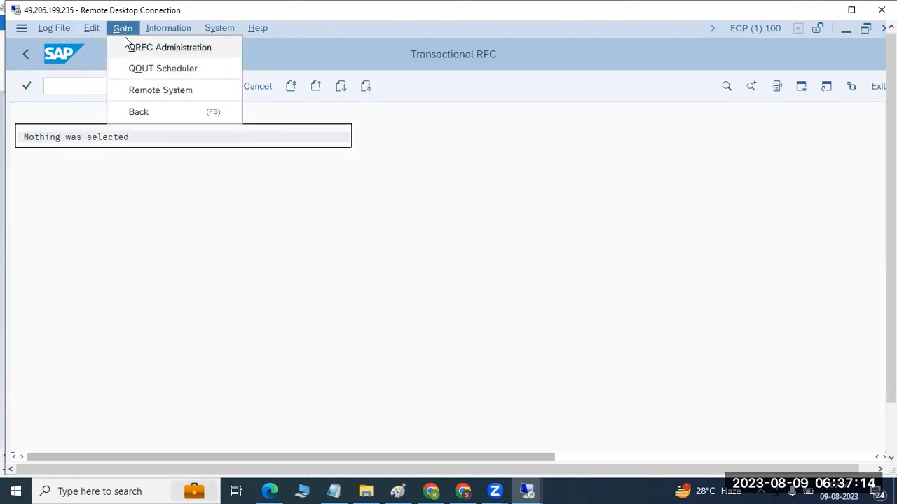
pyautogui.click(126, 47)
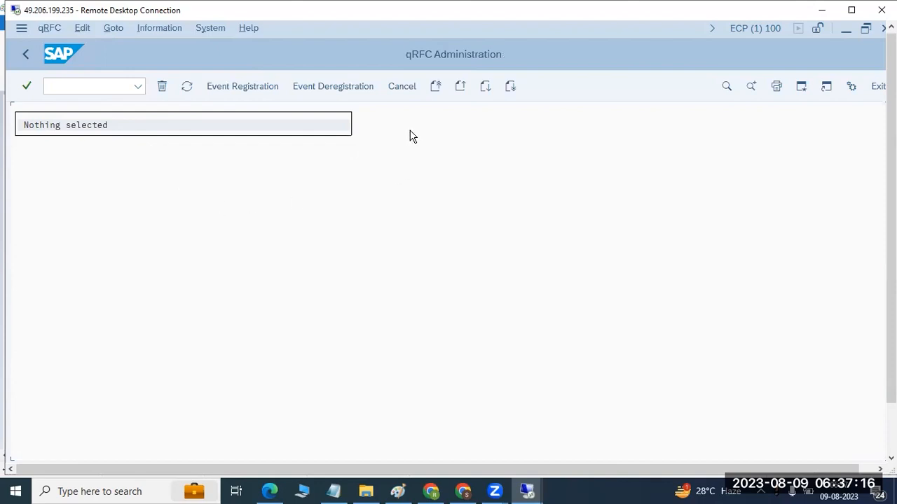
pyautogui.click(25, 54)
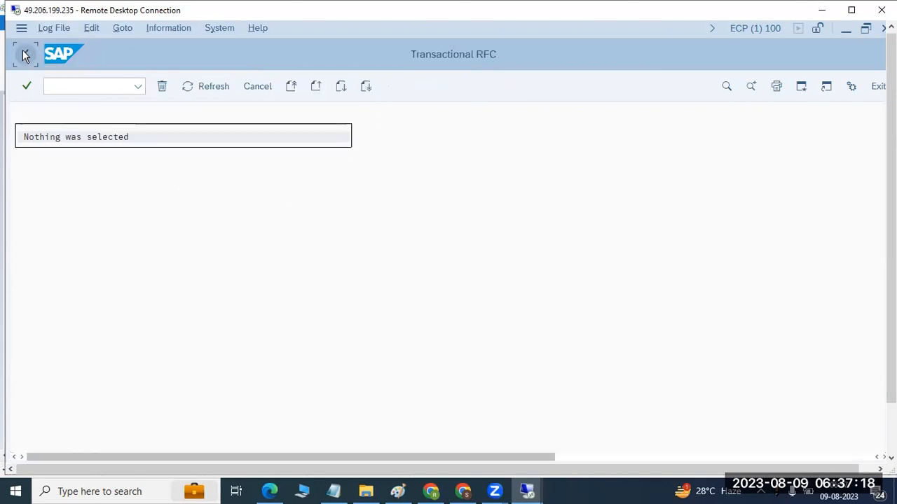
pyautogui.click(24, 54)
pyautogui.click(25, 54)
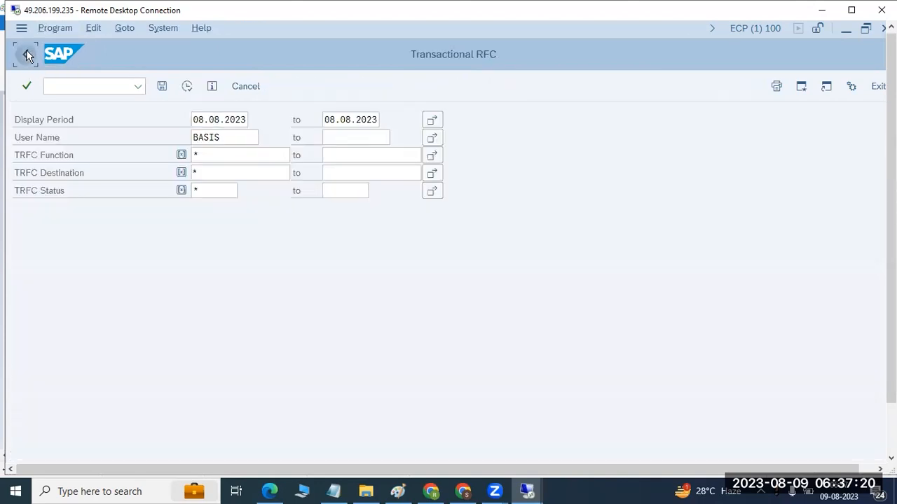
# - Reopen transaction SM58, switch to SMQ1, and display the outbound queues for client 100 with queue name and destination *
pyautogui.write('sm58')
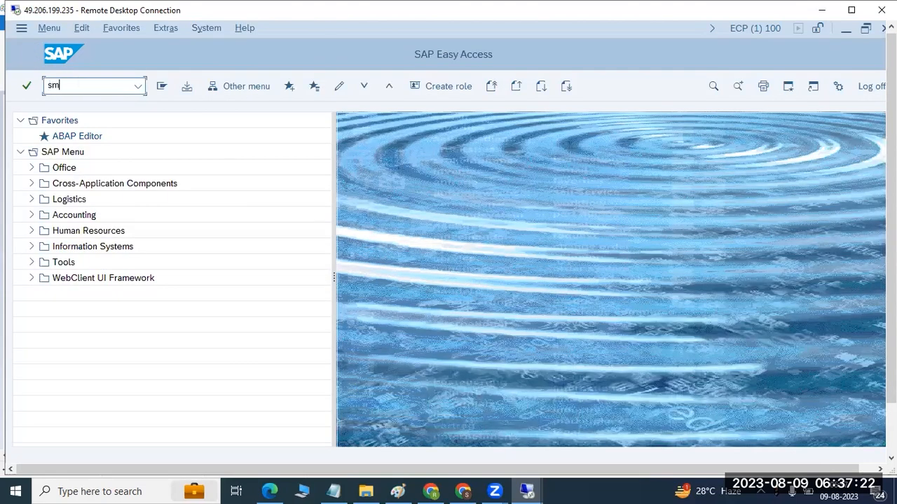
pyautogui.press('Return')
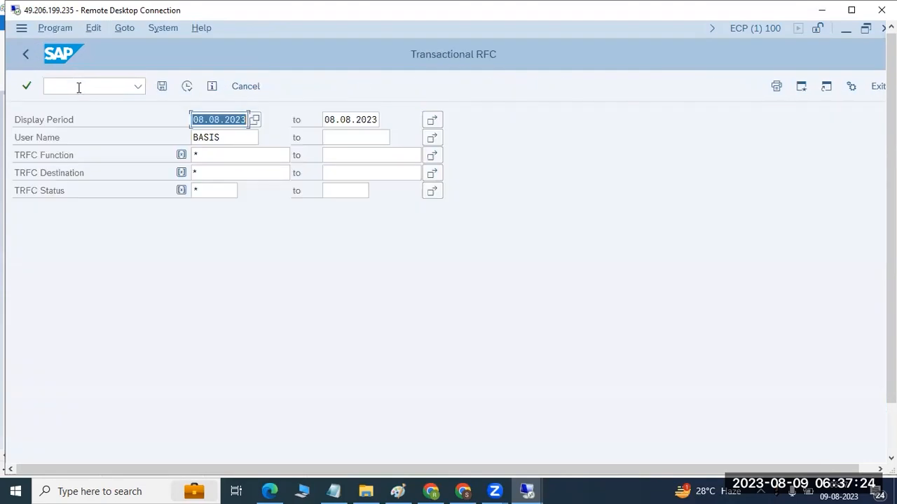
pyautogui.click(86, 87)
pyautogui.write('/nsmq1')
pyautogui.press('Return')
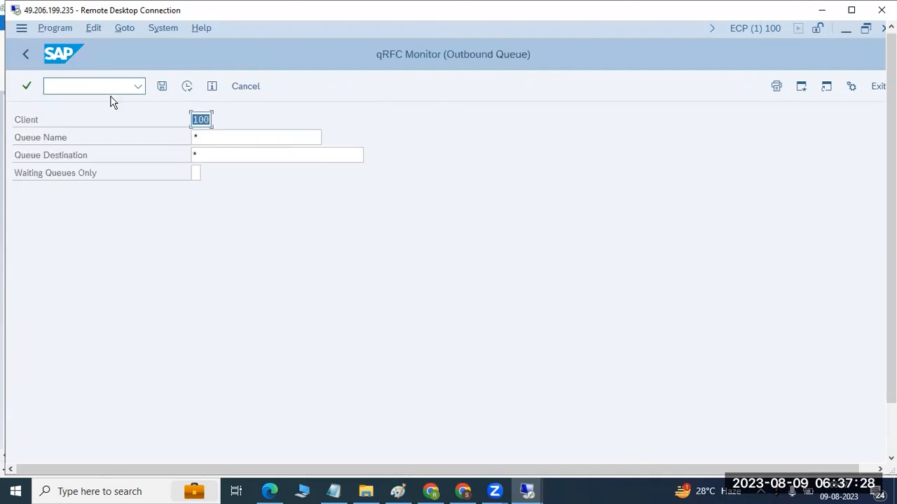
pyautogui.click(186, 86)
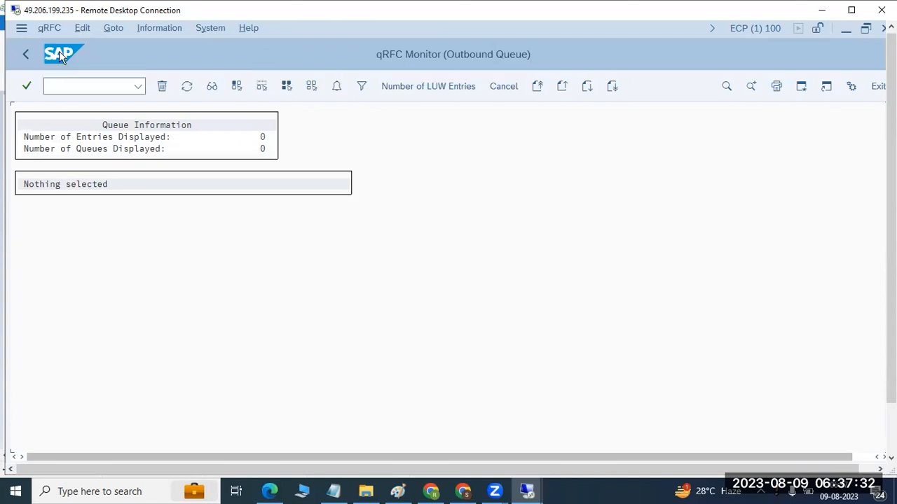
pyautogui.click(47, 28)
pyautogui.click(78, 29)
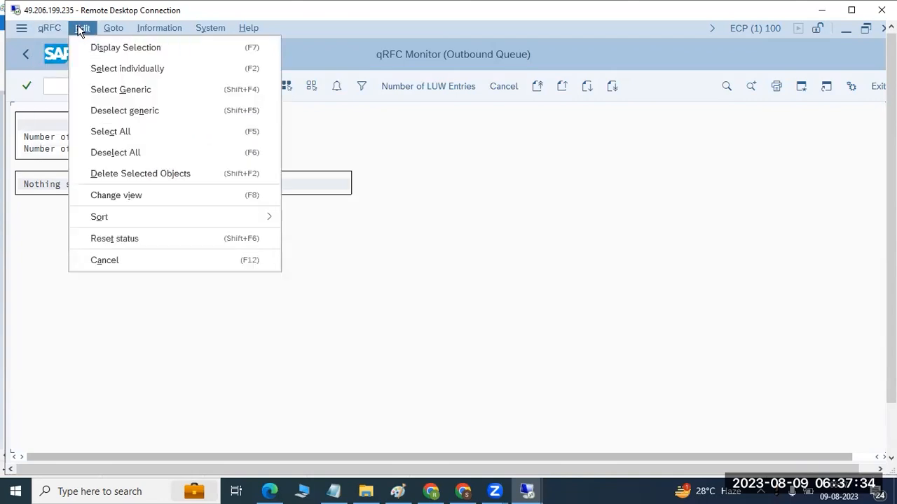
pyautogui.moveTo(126, 31)
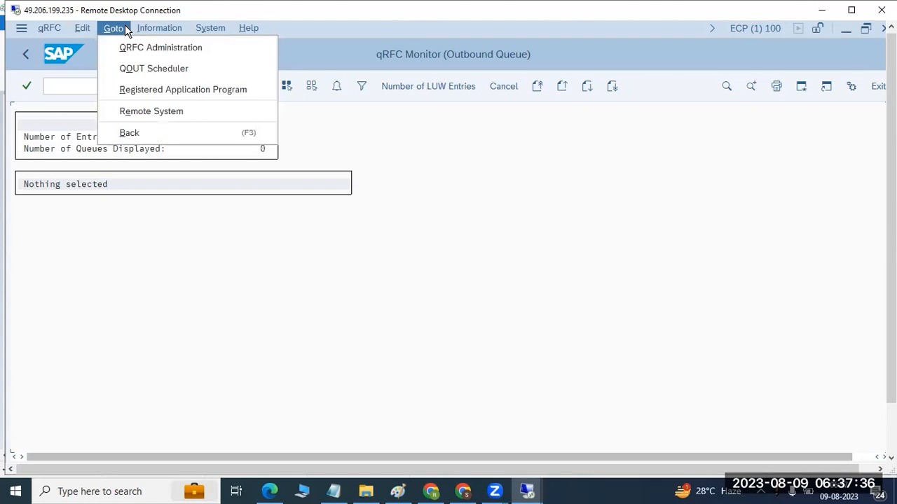
pyautogui.click(95, 243)
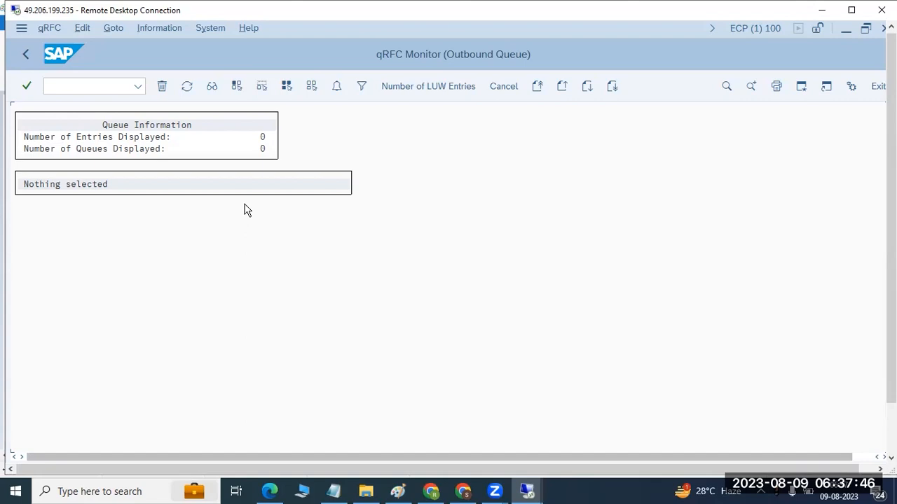
pyautogui.click(527, 489)
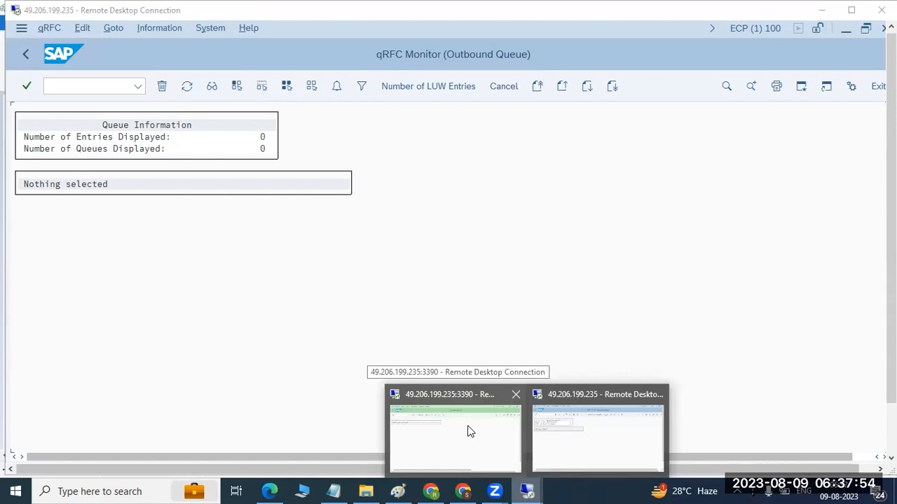
pyautogui.click(563, 426)
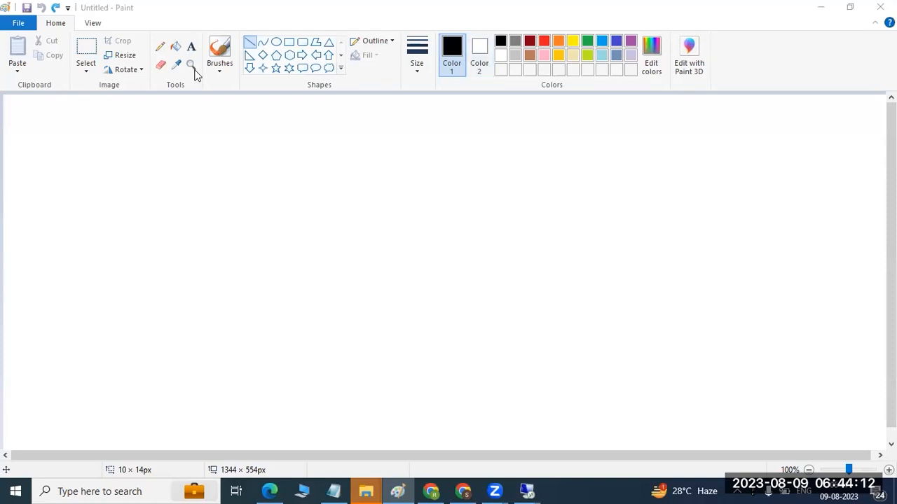
# - Add a text block on the blank Paint canvas reading "SCOT and SOST..SBWP..SOIN", underlined by a row of equals signs
pyautogui.click(190, 47)
pyautogui.moveTo(14, 102); pyautogui.dragTo(859, 440)
pyautogui.write('SCO')
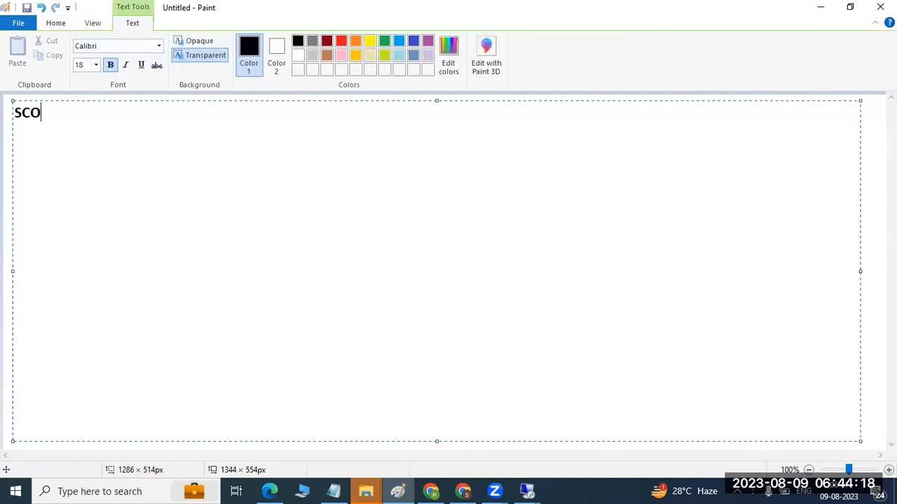
pyautogui.write('T and SOST')
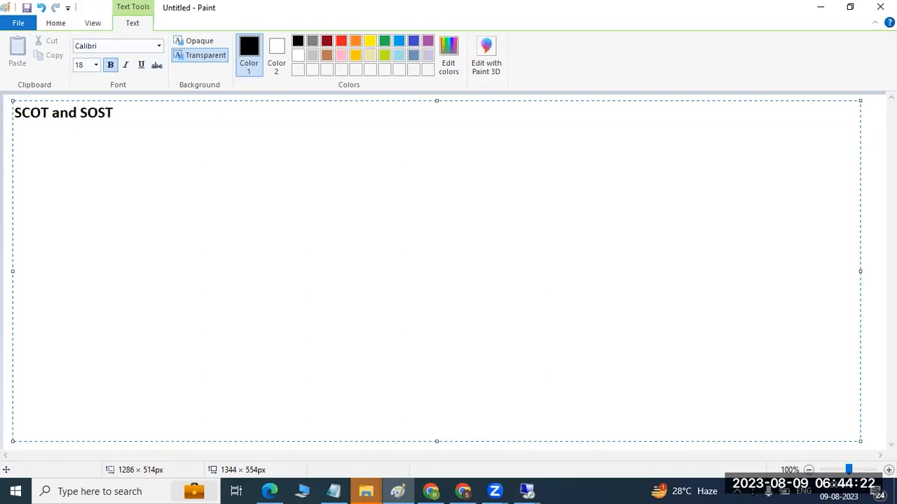
pyautogui.write('..SBWP..S')
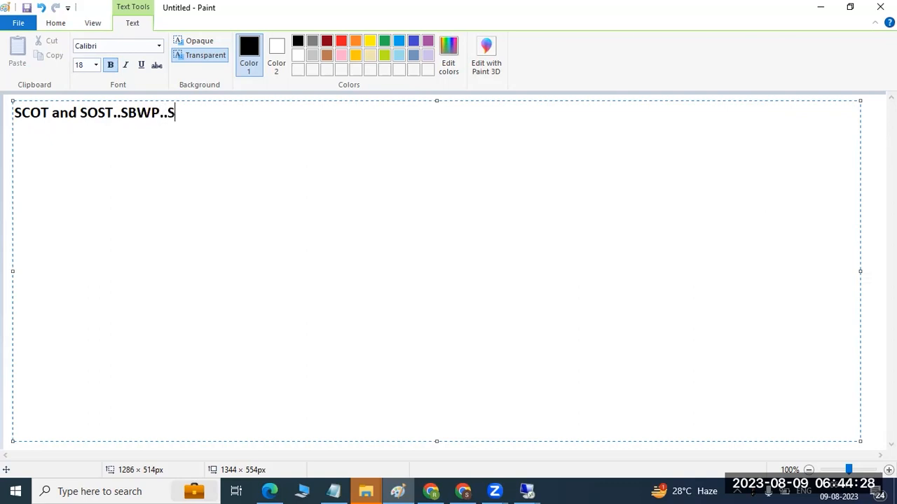
pyautogui.write('OIN')
pyautogui.hotkey('ctrl', 'a')
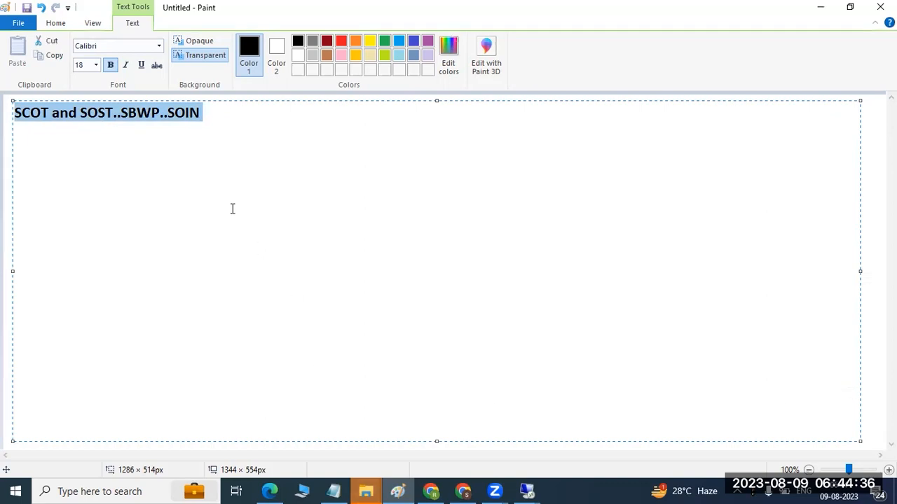
pyautogui.click(224, 118)
pyautogui.press('Return')
pyautogui.write('==========================')
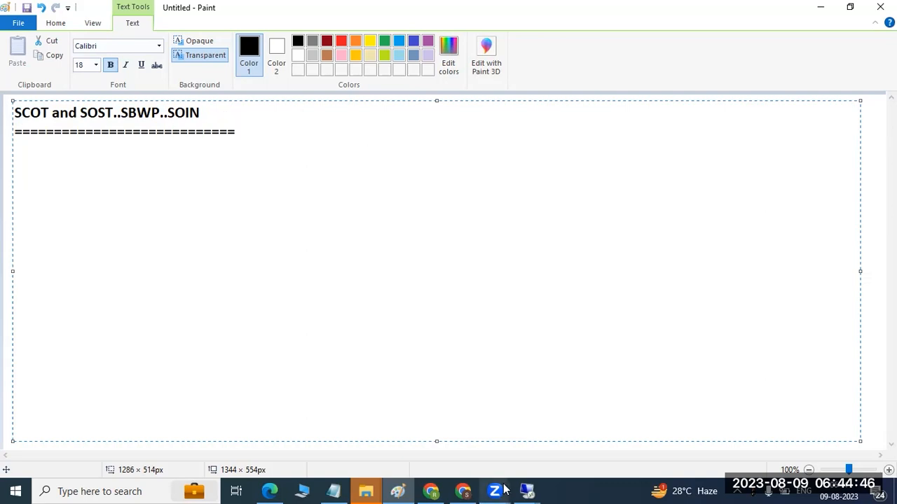
# - Switch to the ECP SAP session and open transaction SCOT
pyautogui.click(527, 491)
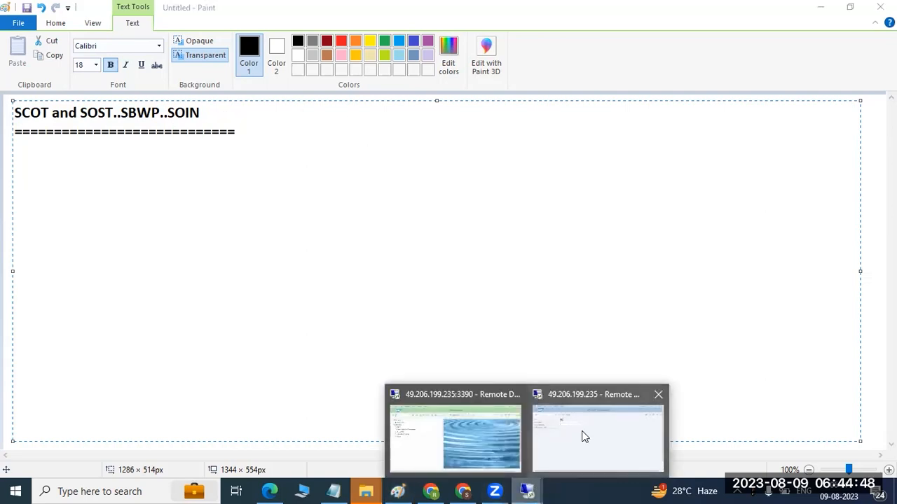
pyautogui.click(584, 438)
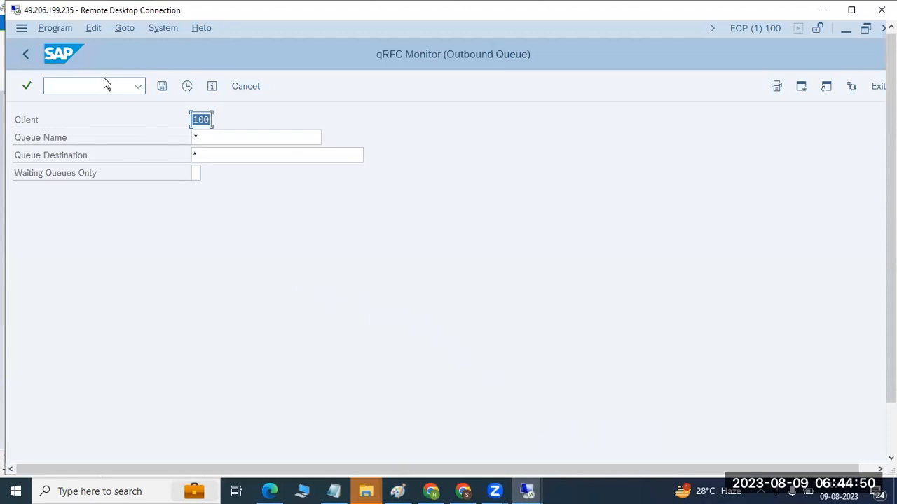
pyautogui.click(119, 86)
pyautogui.write('/nscot')
pyautogui.press('Return')
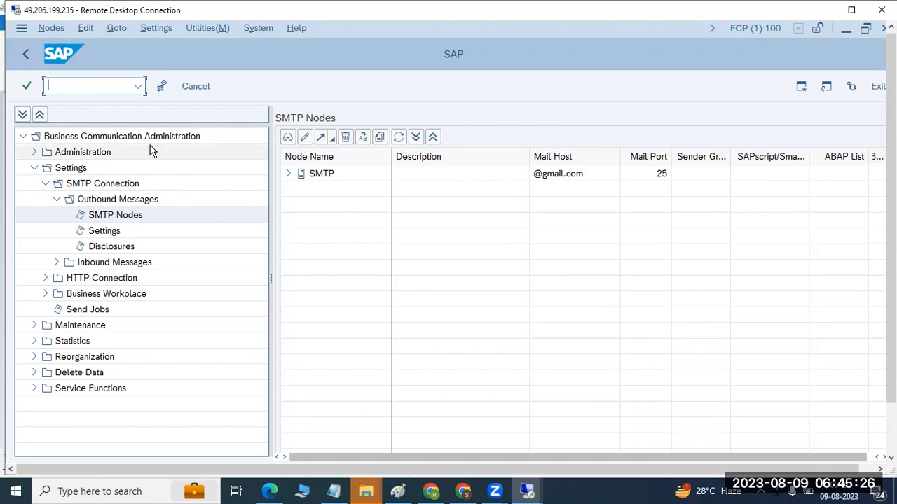
# - Leave and reopen transaction SCOT, and expand the SMTP node to show its address types
pyautogui.click(28, 60)
pyautogui.click(138, 85)
pyautogui.click(74, 98)
pyautogui.press('Return')
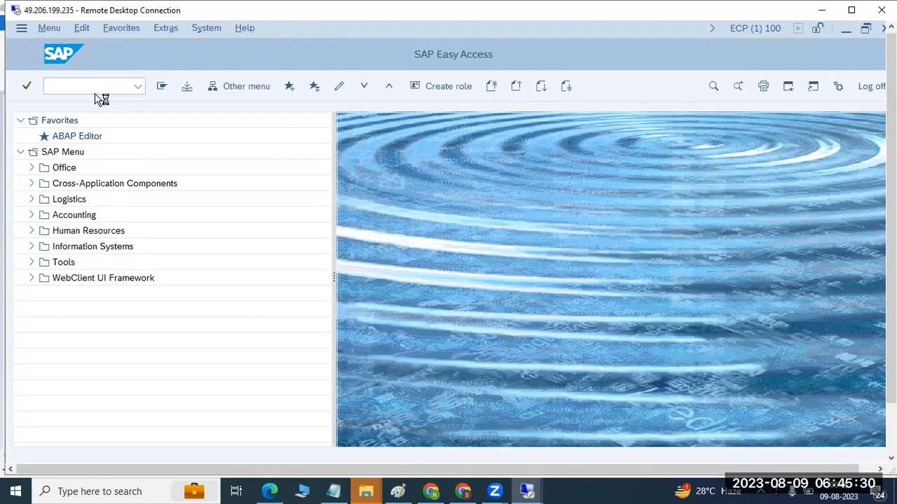
pyautogui.click(290, 174)
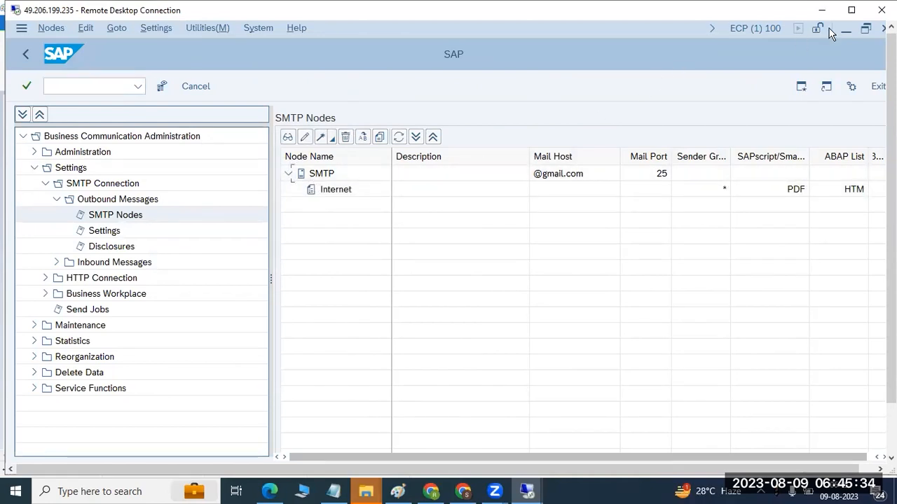
# - Switch to the PRD SAP session and open transaction SCOT
pyautogui.click(822, 10)
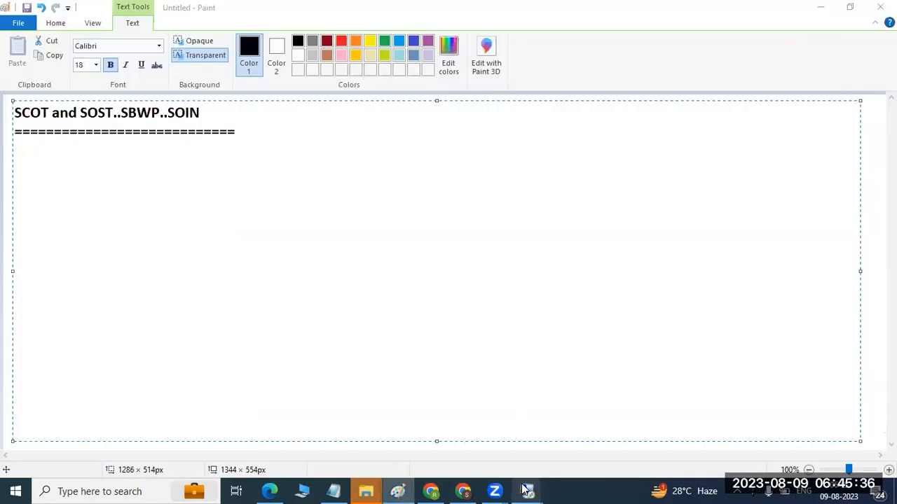
pyautogui.moveTo(527, 491)
pyautogui.click(455, 438)
pyautogui.write('scot')
pyautogui.press('Return')
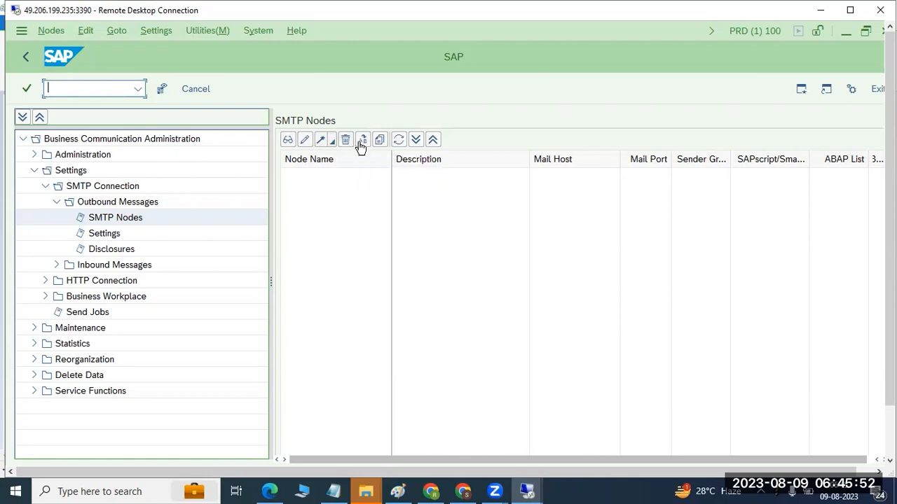
# - Start creating an SMTP node named SMTP with the description MAIL BOX and a 5-minute maximum waiting time for repeat send attempts
pyautogui.click(155, 30)
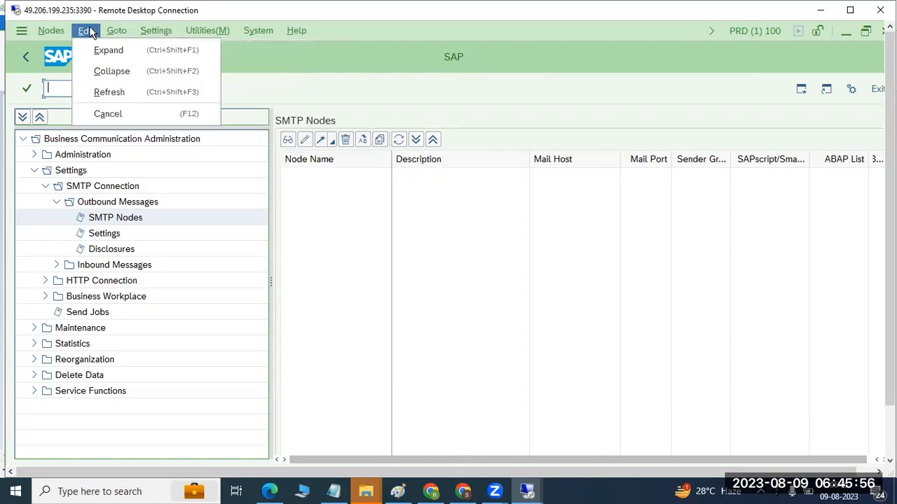
pyautogui.moveTo(61, 31)
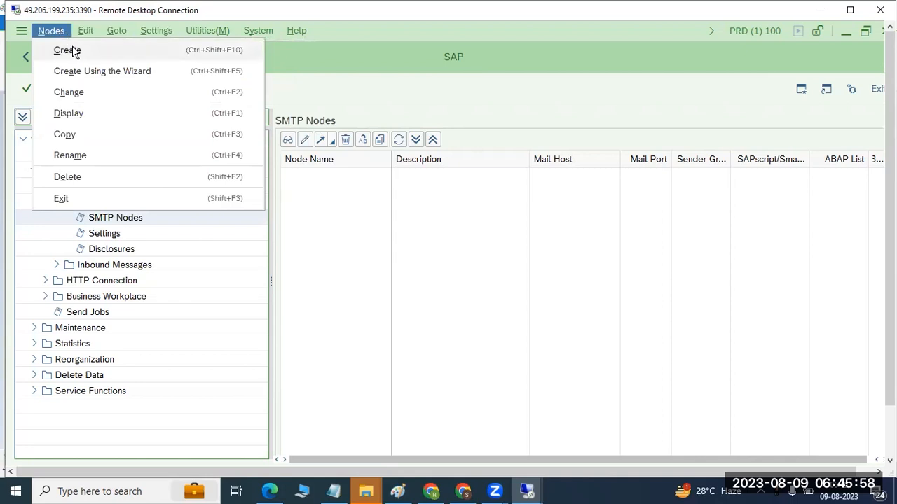
pyautogui.click(71, 50)
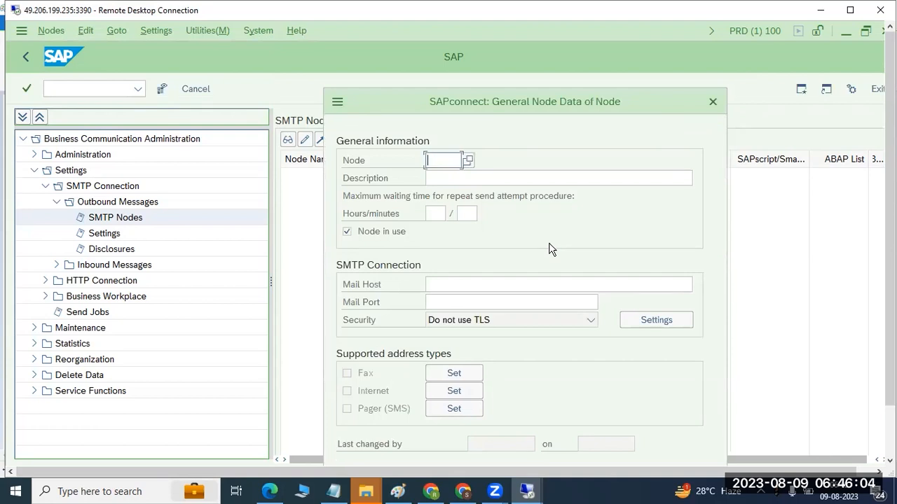
pyautogui.write('SMTP')
pyautogui.click(462, 179)
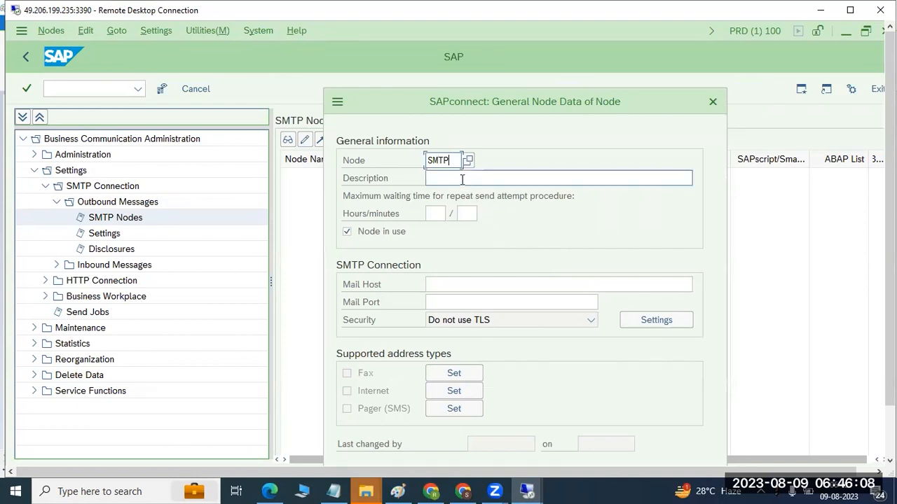
pyautogui.write('MAIL BOX')
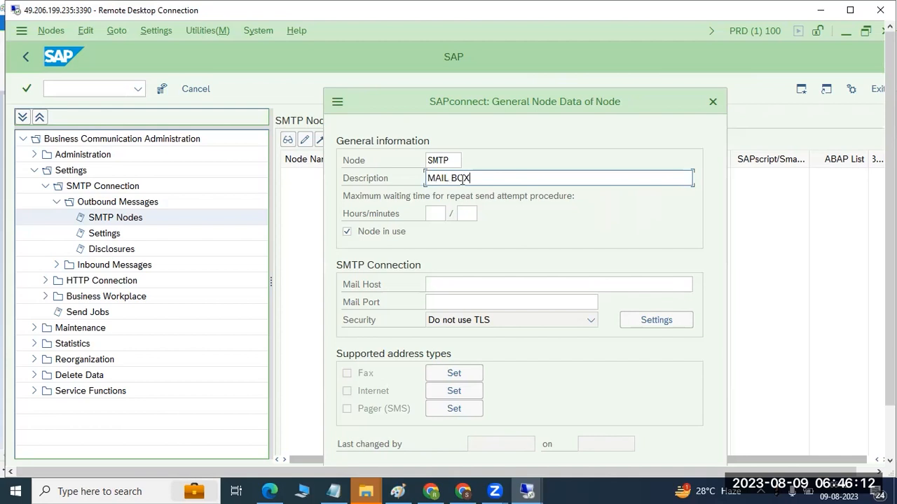
pyautogui.click(466, 213)
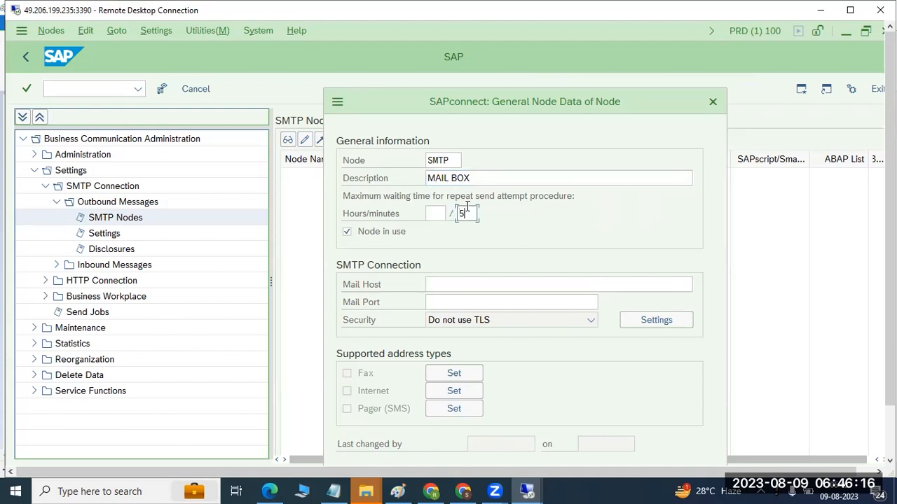
# - Set the node's SMTP connection to mail host google.smtp.com and mail port 25
pyautogui.click(459, 283)
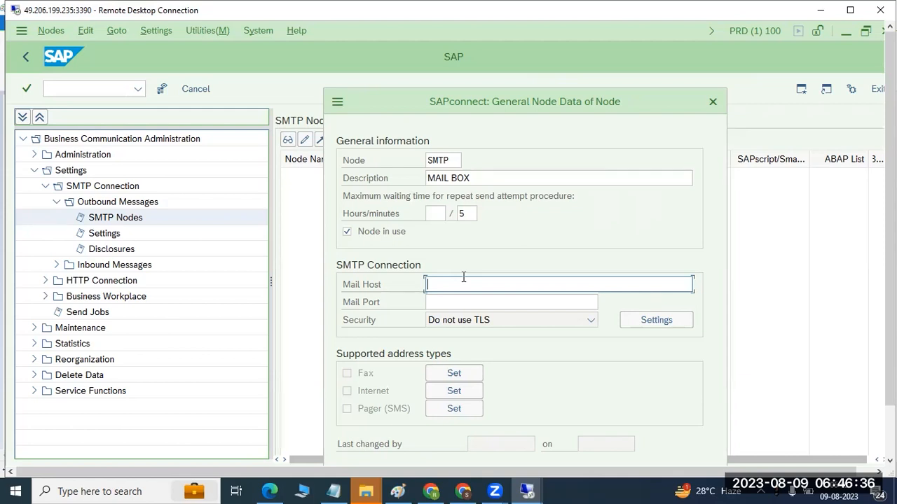
pyautogui.write('soogle.ss')
pyautogui.press('BackSpace')
pyautogui.write('tp.com')
pyautogui.click(471, 298)
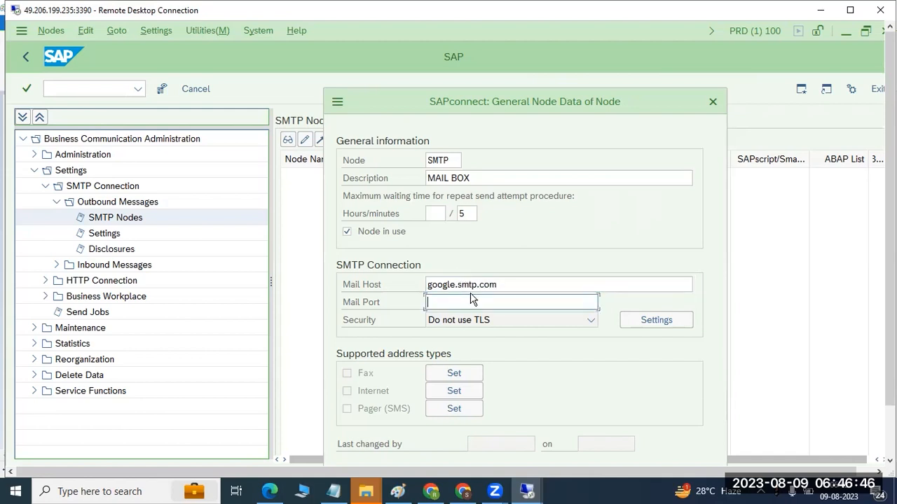
pyautogui.write('25')
# - Enable the Internet address type for the node with * as its address area
pyautogui.click(454, 392)
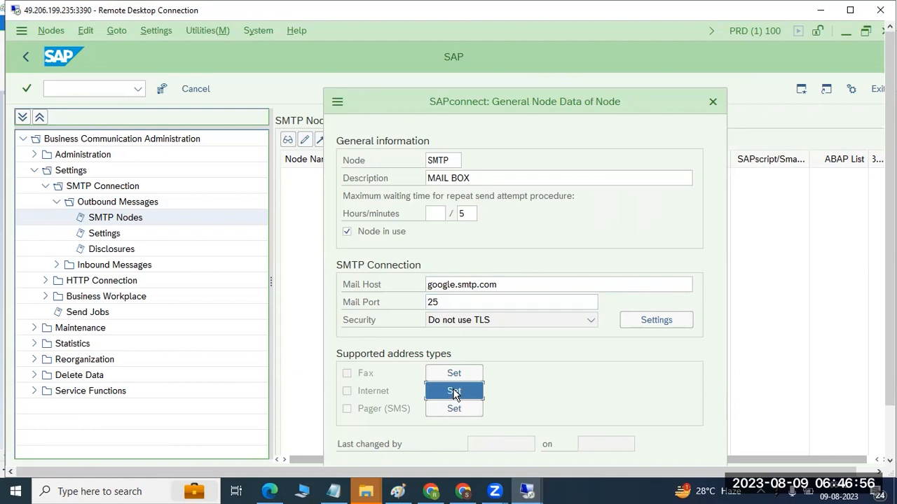
pyautogui.click(454, 392)
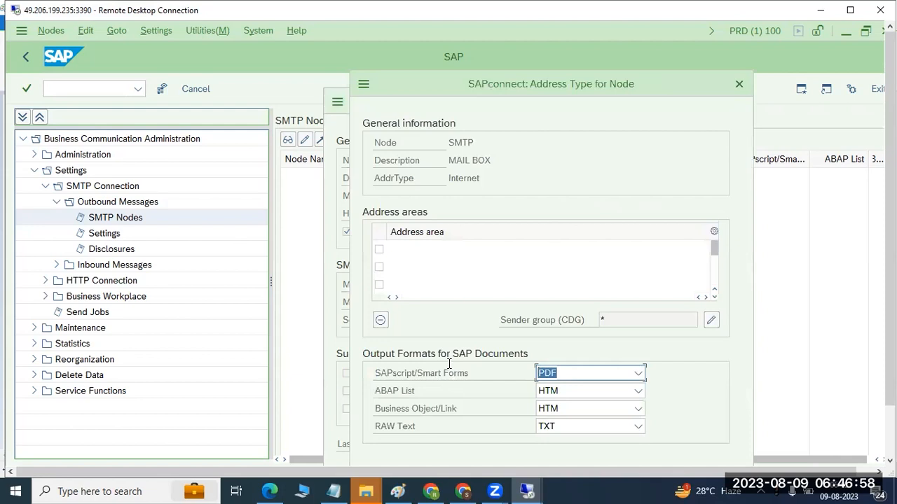
pyautogui.click(412, 251)
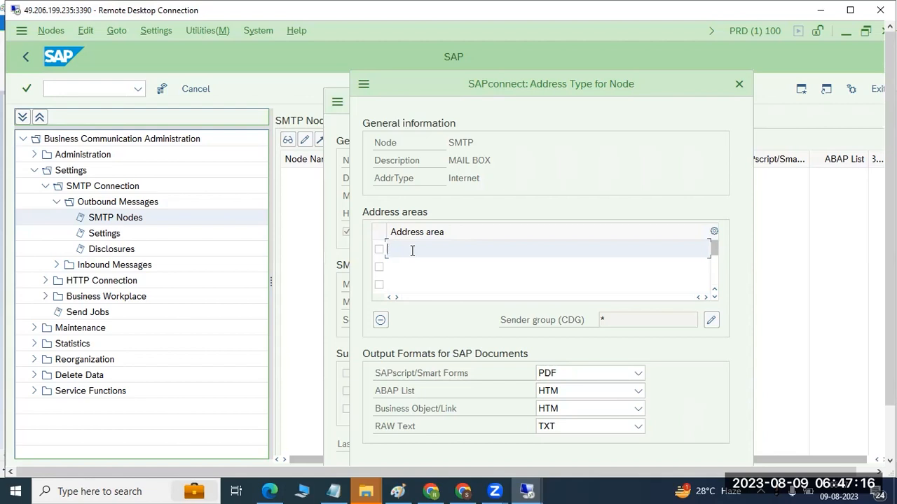
pyautogui.write('*')
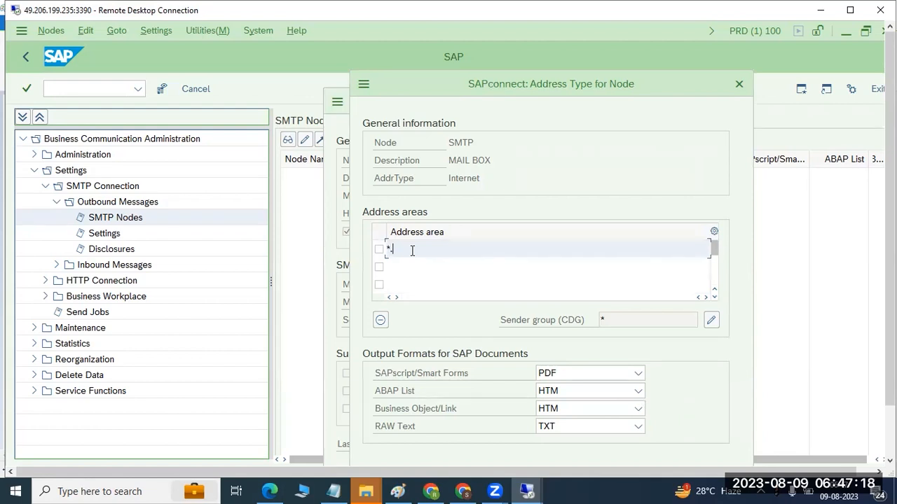
pyautogui.write('.@')
pyautogui.press('BackSpace')
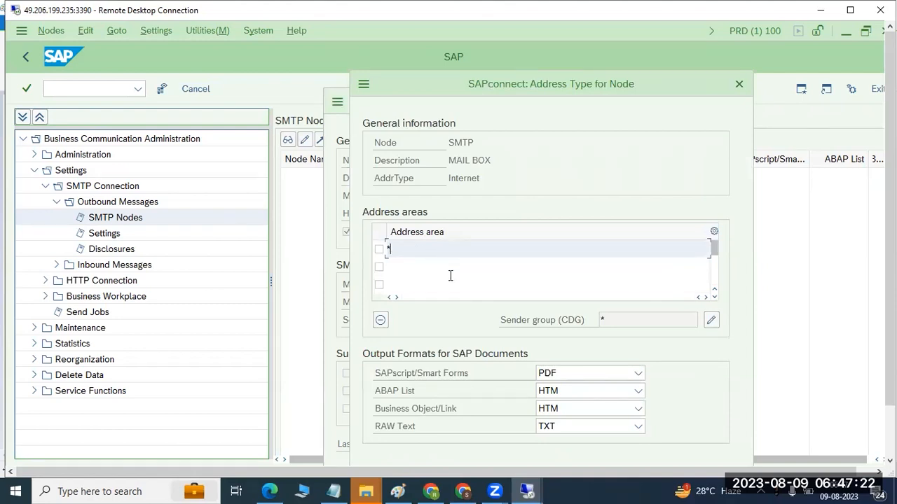
pyautogui.moveTo(889, 281); pyautogui.dragTo(890, 329)
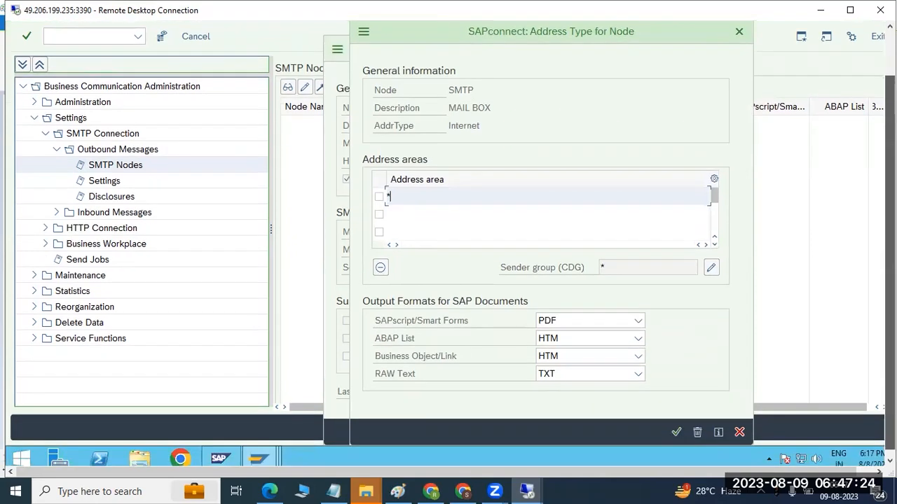
pyautogui.click(677, 429)
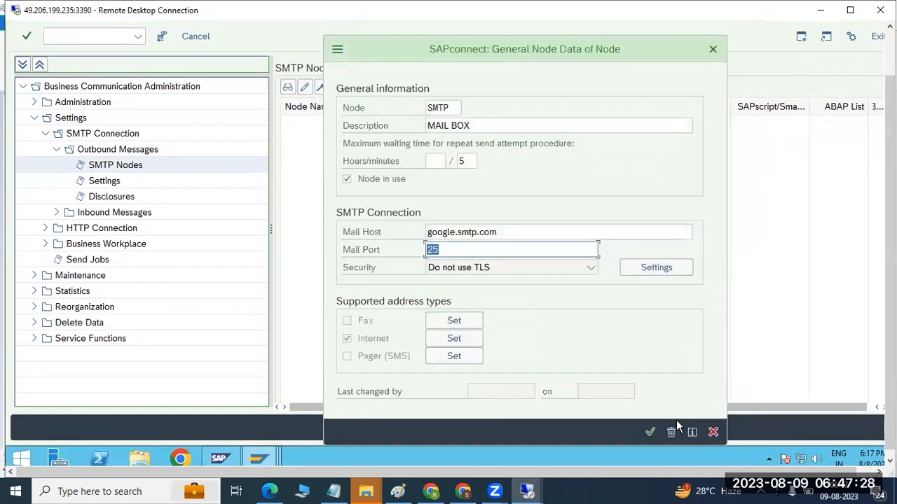
# - Enable the Fax address type for the node with * as its address area
pyautogui.click(454, 322)
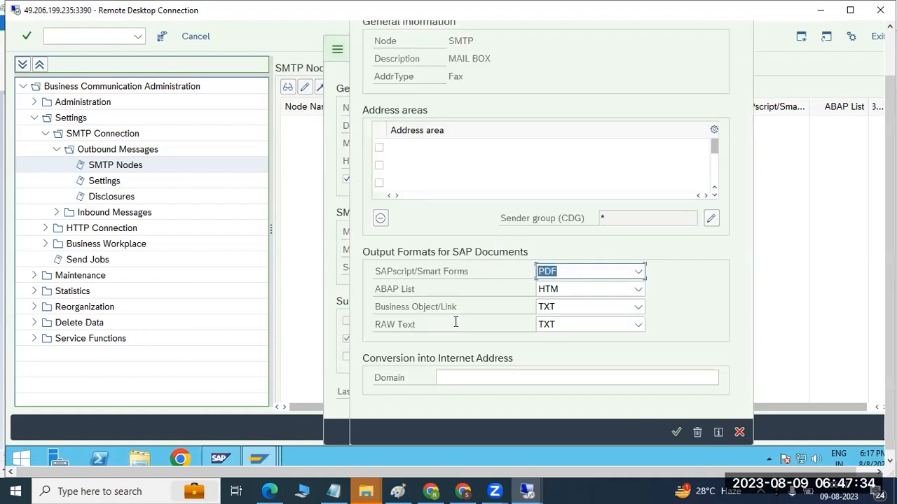
pyautogui.click(400, 147)
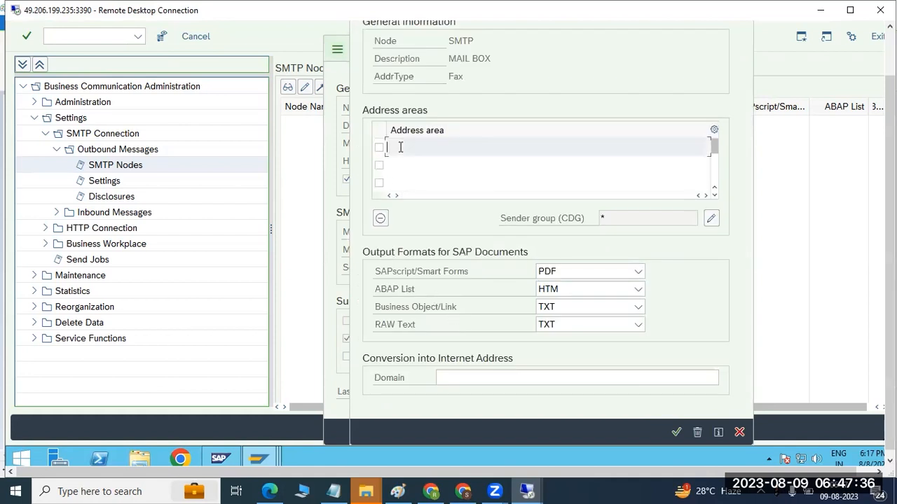
pyautogui.write('*')
pyautogui.click(676, 432)
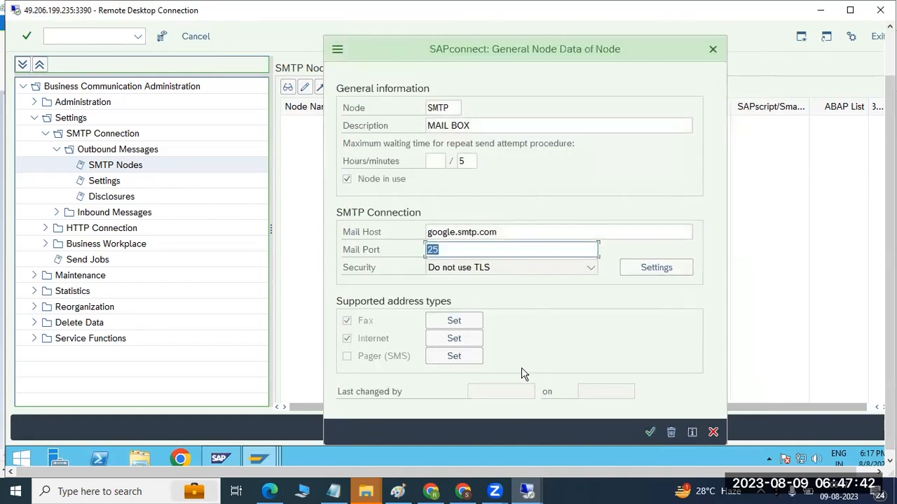
# - Recheck the Internet address type settings, save the node and expand it to show its address types
pyautogui.click(454, 339)
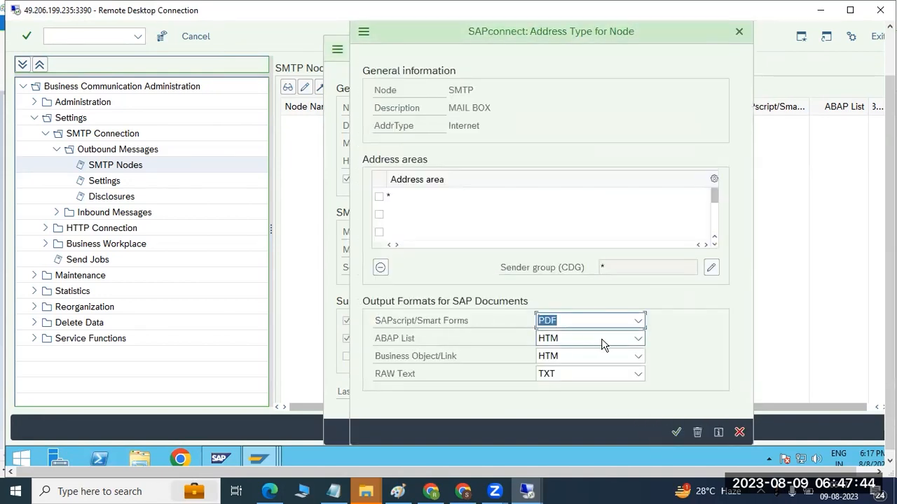
pyautogui.click(676, 432)
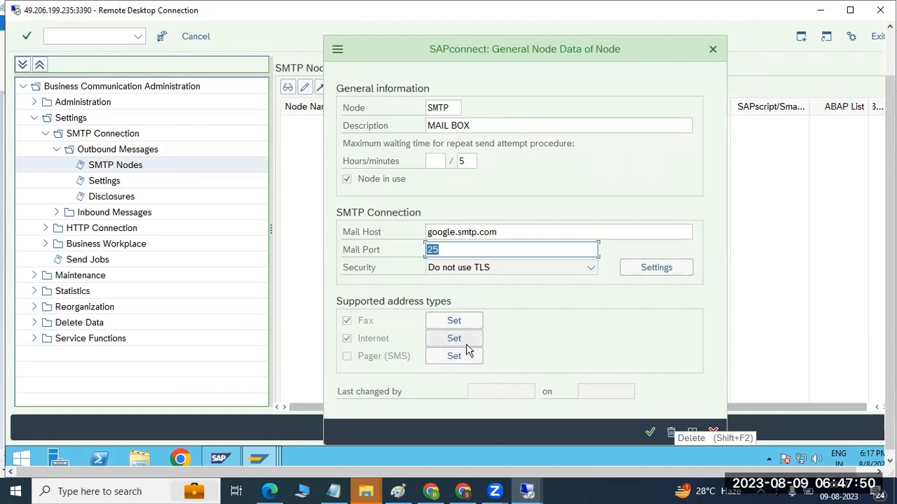
pyautogui.click(650, 433)
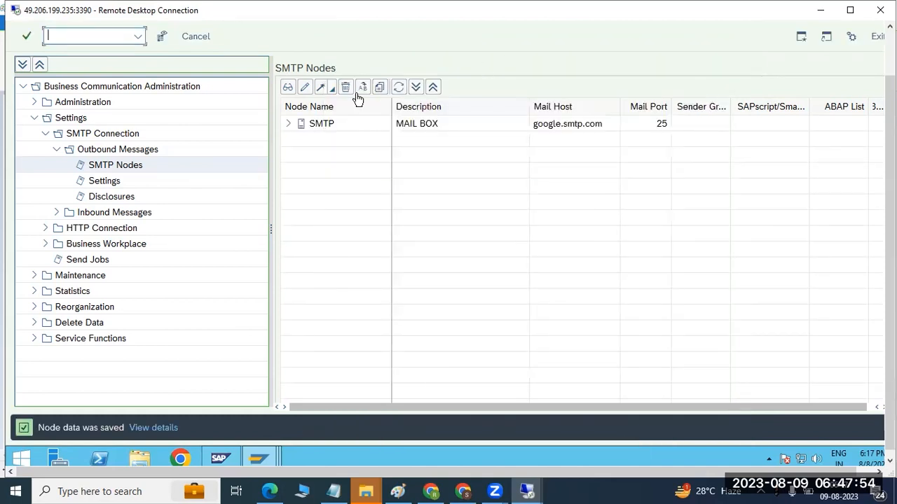
pyautogui.click(291, 124)
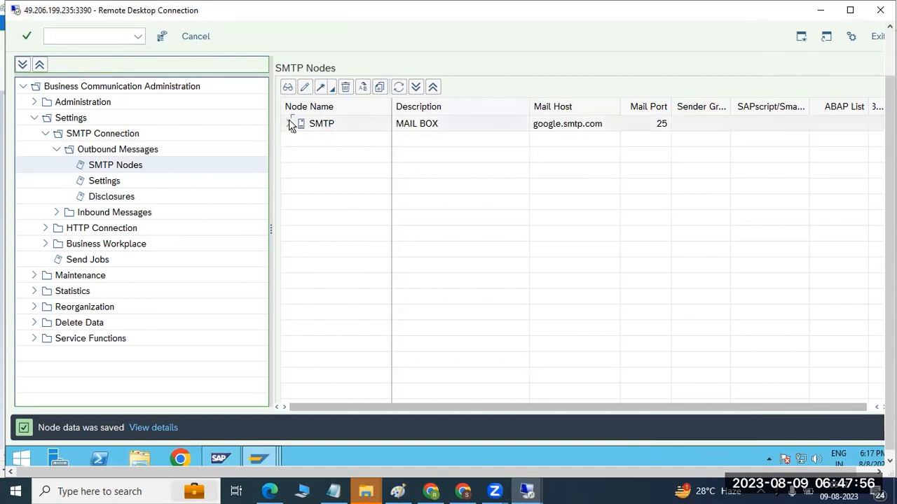
pyautogui.click(291, 123)
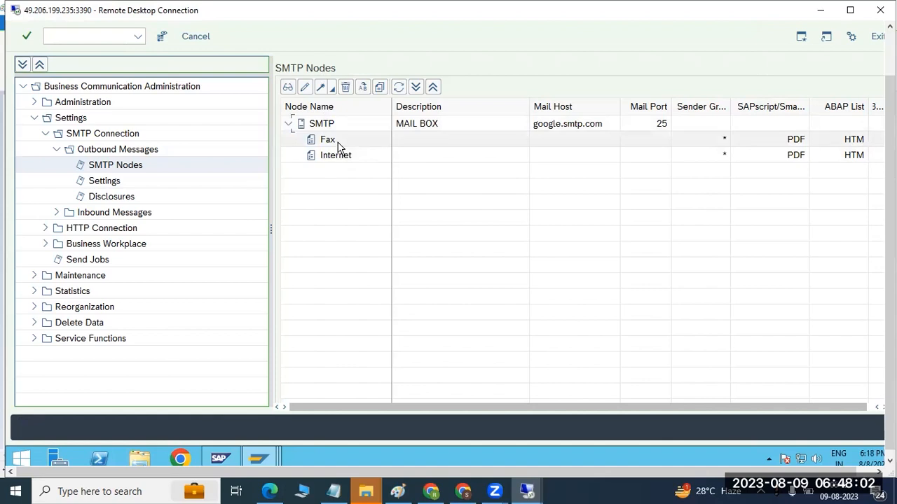
# - In the settings for outbound SMTP messages, set the default domain to MYCOMPANY.COM and save
pyautogui.click(95, 183)
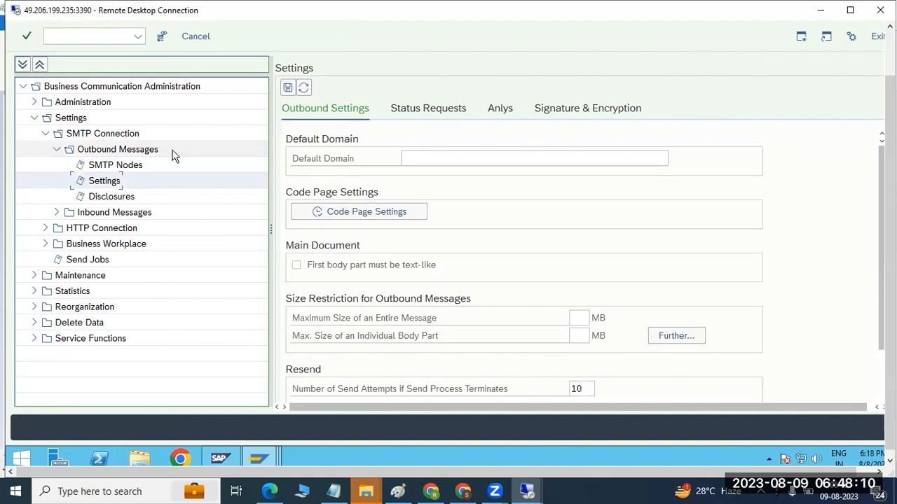
pyautogui.click(429, 157)
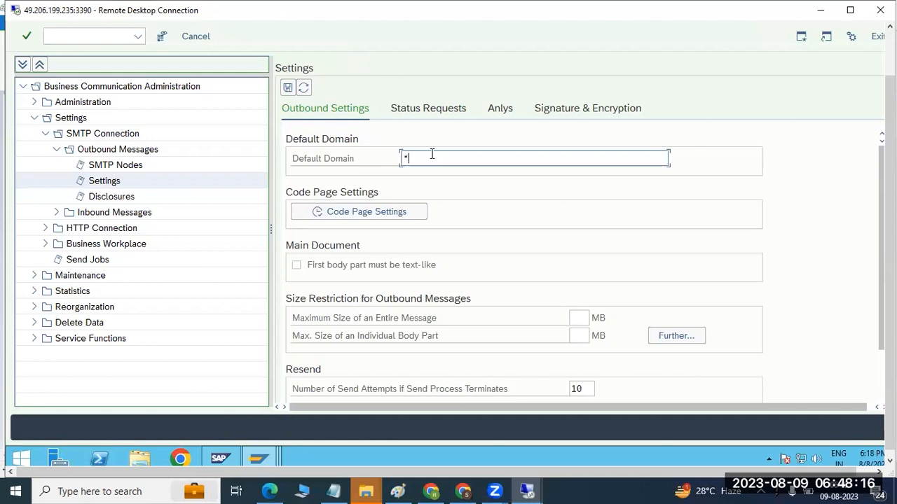
pyautogui.press('BackSpace')
pyautogui.write('mycompany.com')
pyautogui.click(290, 90)
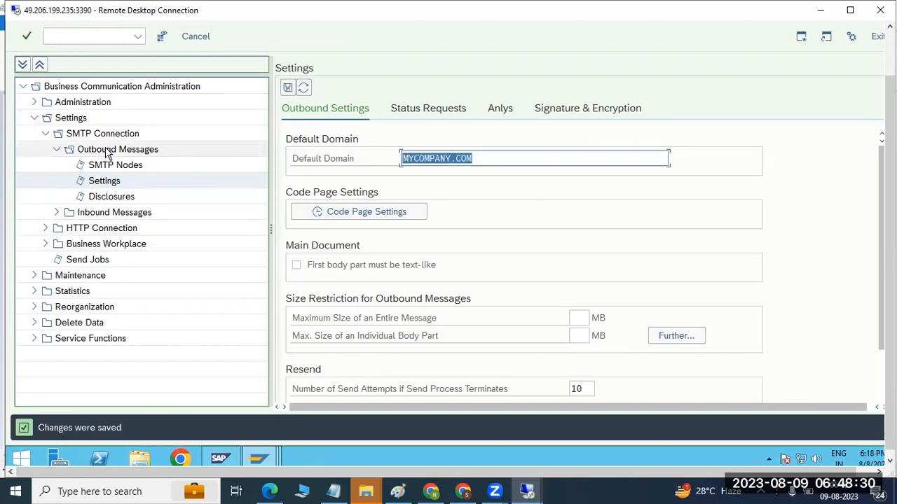
# - Open the Send Jobs overview in the PRD session
pyautogui.click(88, 260)
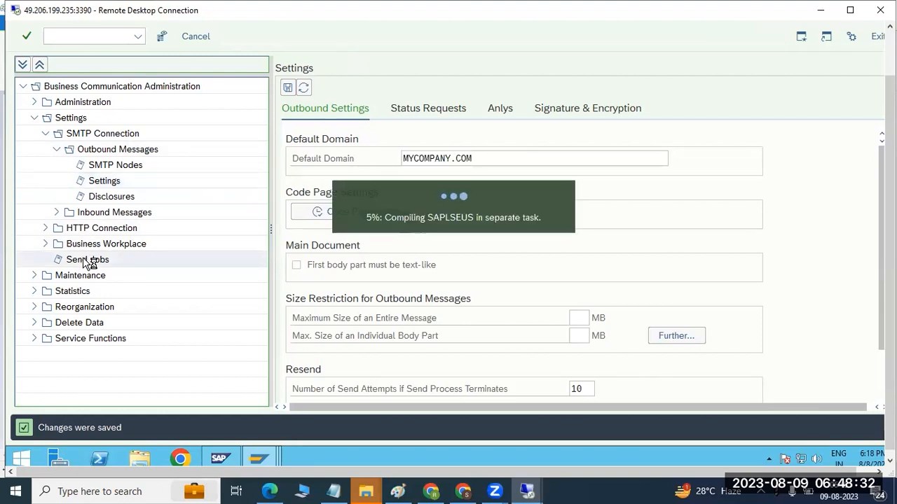
pyautogui.moveTo(889, 301); pyautogui.dragTo(890, 261)
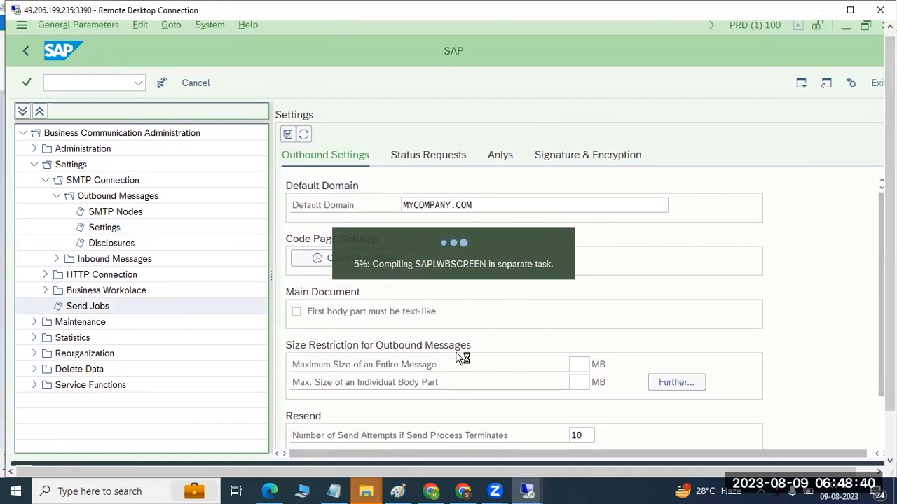
# - Switch to Paint and add the lines "SCOT -", "SMTP -" and "SAPCONNECT*" below the heading, separated by blank lines
pyautogui.click(397, 491)
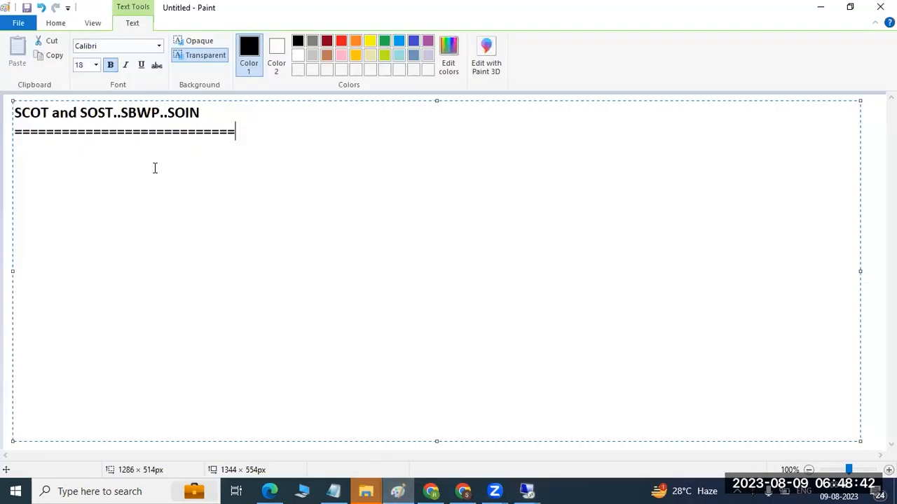
pyautogui.write('SCOT -')
pyautogui.press('Return')
pyautogui.press('Return')
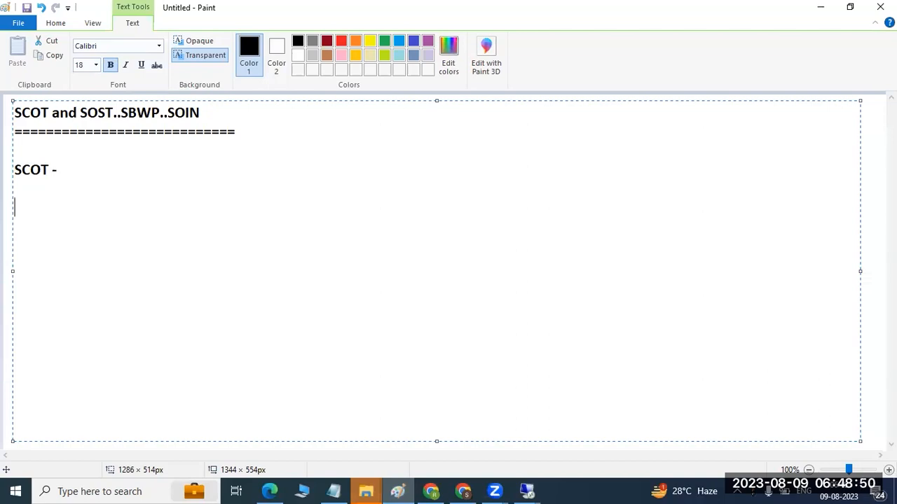
pyautogui.write('SMTP -')
pyautogui.press('Return')
pyautogui.press('Return')
pyautogui.write('SAPCONNECT*')
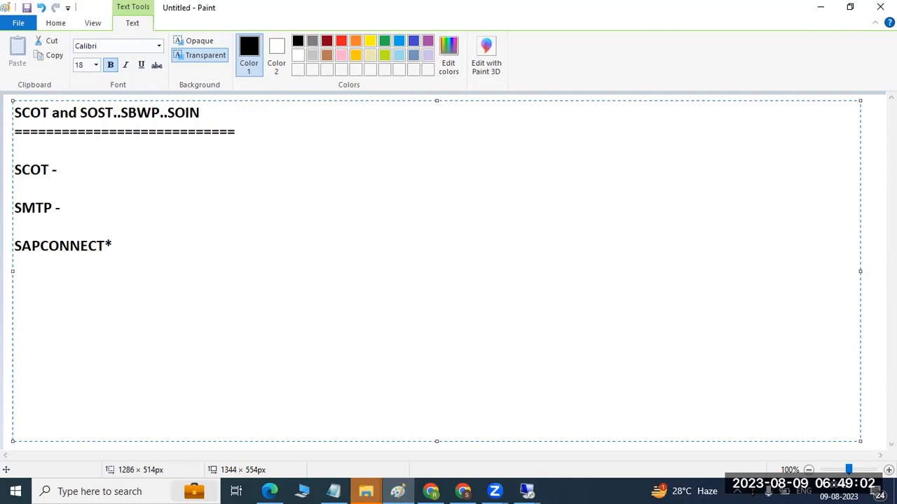
# - In the ECP session, schedule and save SAPCONNECT ALL SEND for all address types every 10 minutes from 18:24:00, and reopen the SMTP nodes overview
pyautogui.moveTo(526, 491)
pyautogui.click(553, 458)
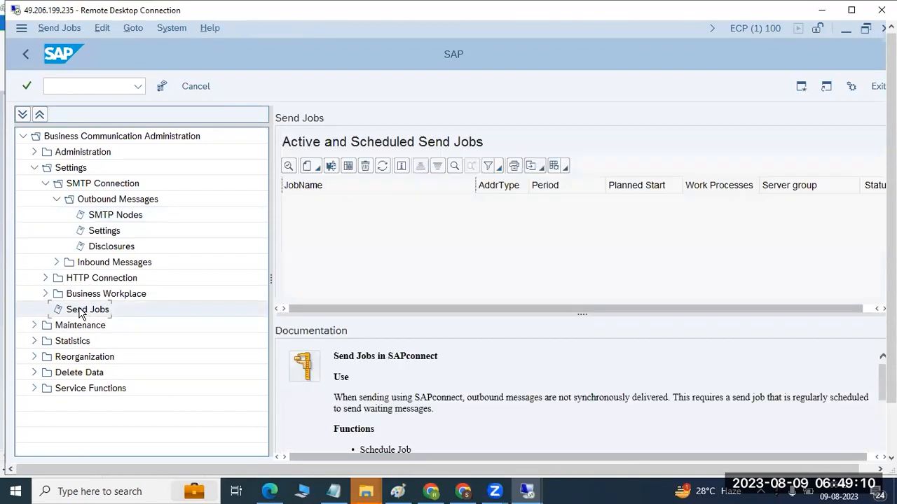
pyautogui.click(308, 168)
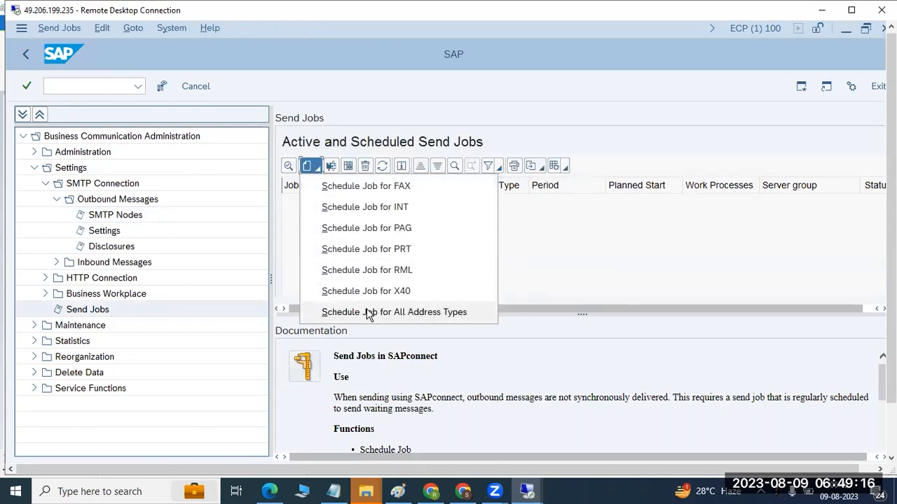
pyautogui.click(412, 313)
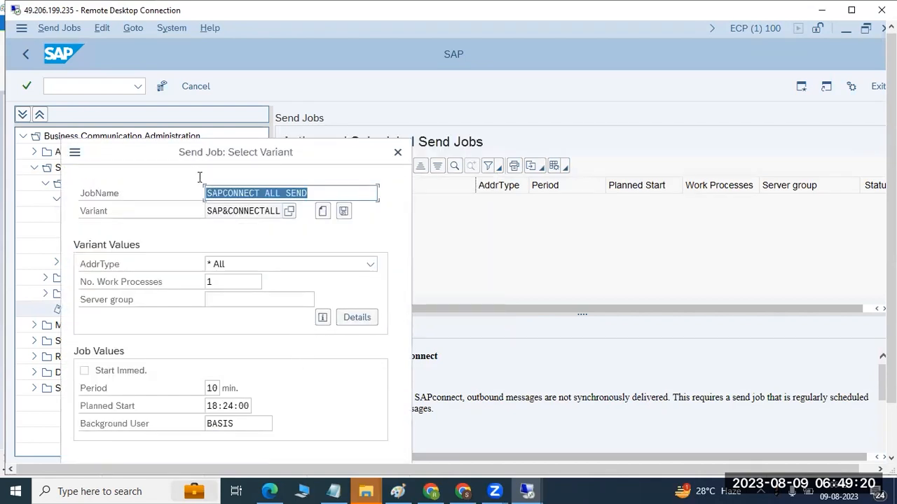
pyautogui.moveTo(181, 163); pyautogui.dragTo(200, 96)
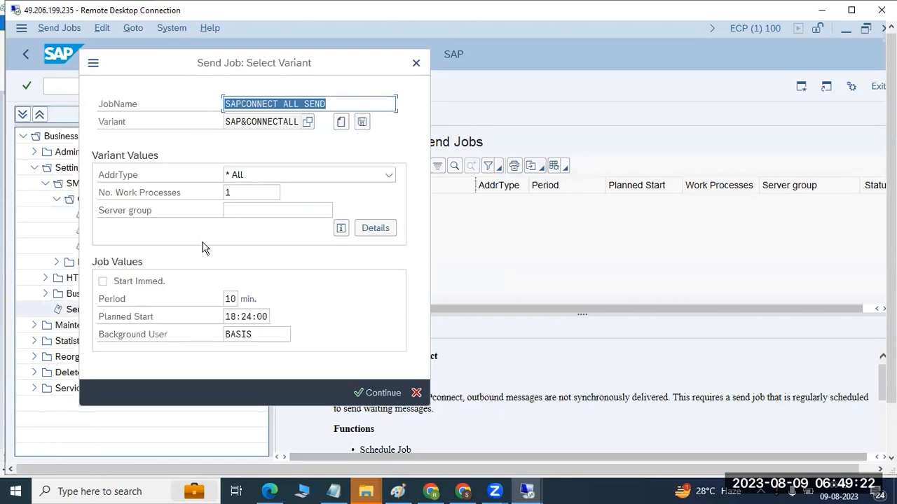
pyautogui.click(141, 281)
pyautogui.click(131, 284)
pyautogui.click(239, 318)
pyautogui.click(363, 392)
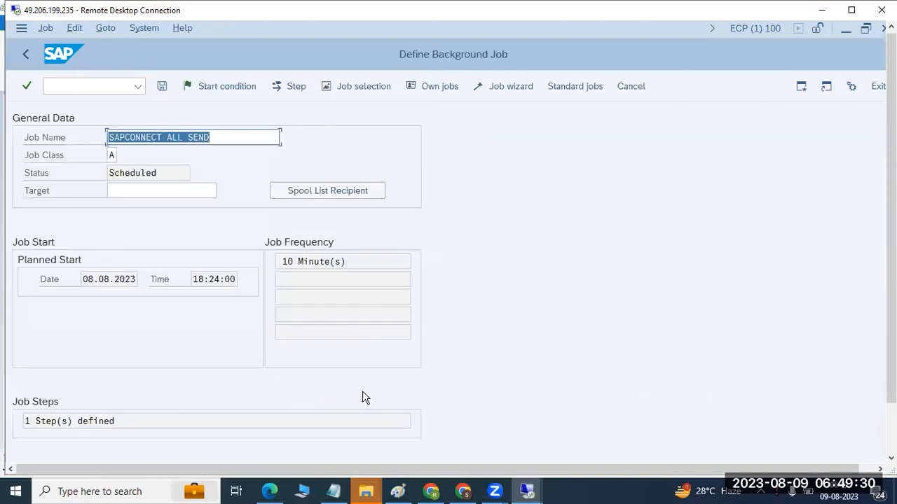
pyautogui.click(161, 86)
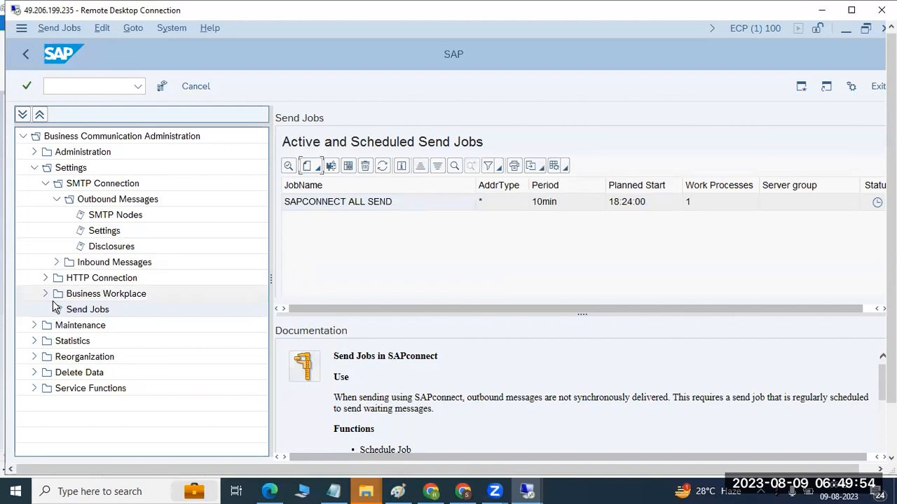
pyautogui.click(124, 215)
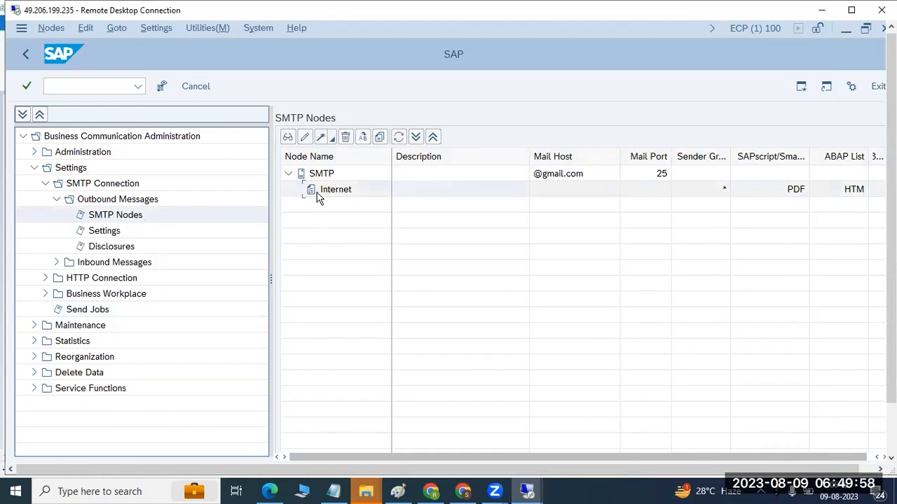
# - In the PRD session, schedule the SAPCONNECT ALL SEND job for all address types with a 5-minute period and save it
pyautogui.click(527, 491)
pyautogui.click(498, 457)
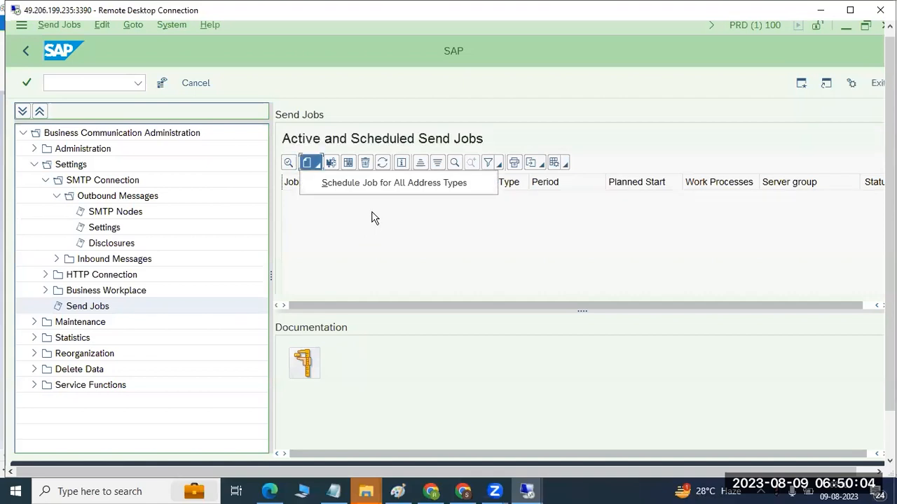
pyautogui.click(350, 183)
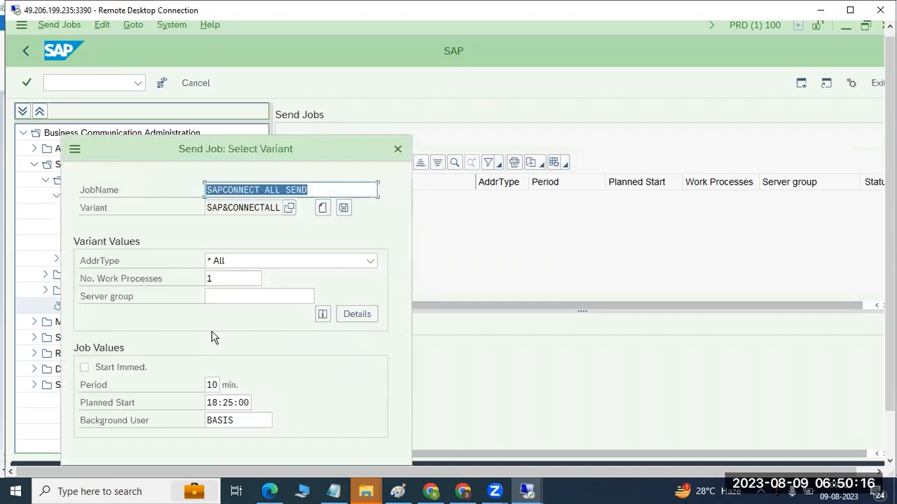
pyautogui.moveTo(246, 149); pyautogui.dragTo(266, 60)
pyautogui.doubleClick(233, 297)
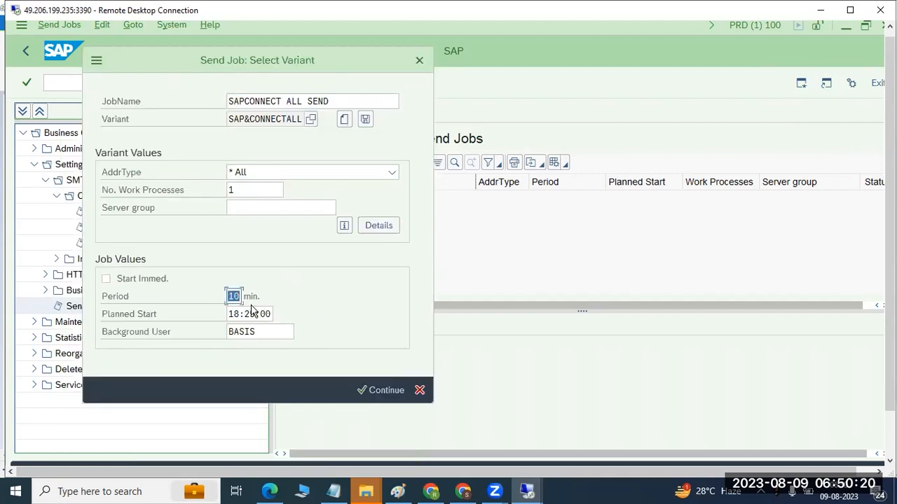
pyautogui.write('5')
pyautogui.click(381, 390)
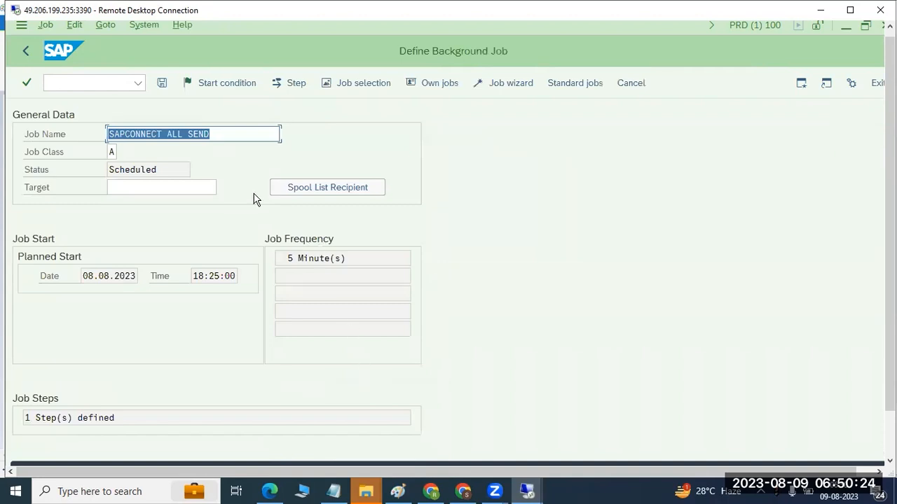
pyautogui.click(162, 81)
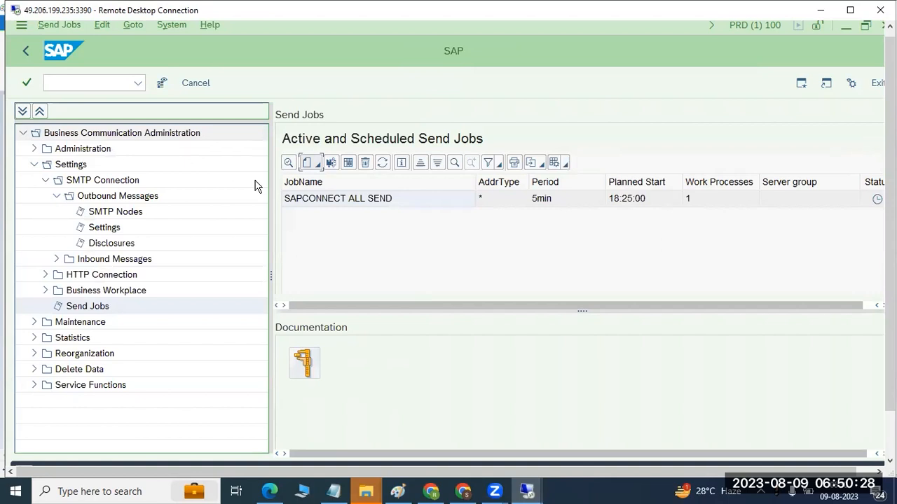
# - Leave the communication administration, open transaction SOST for the send requests and dismiss the blocked-content notice
pyautogui.click(25, 53)
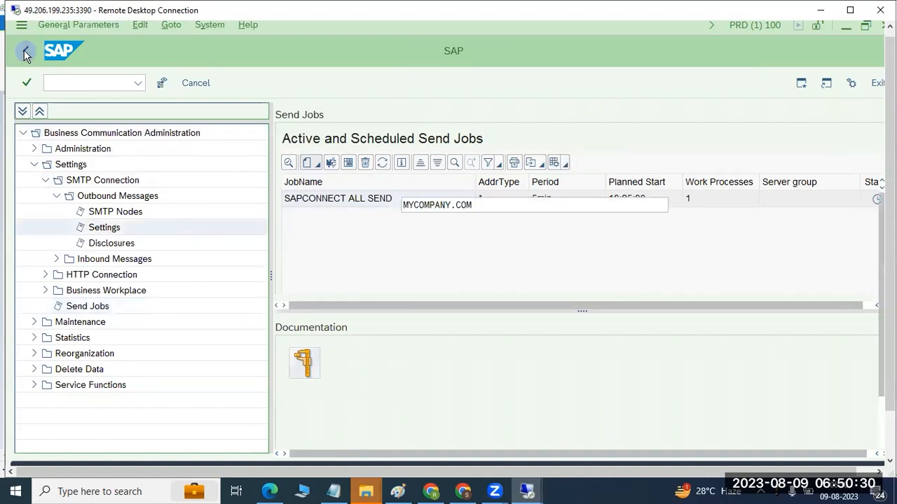
pyautogui.click(26, 53)
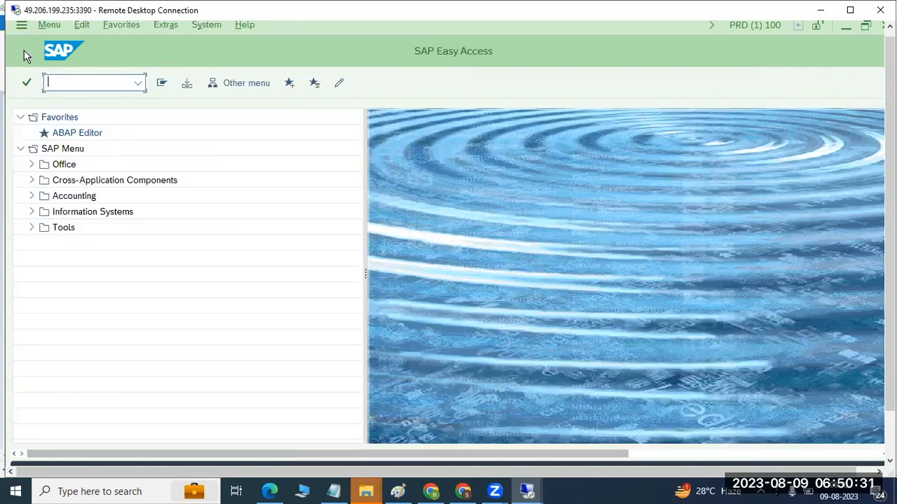
pyautogui.click(59, 79)
pyautogui.write('sost')
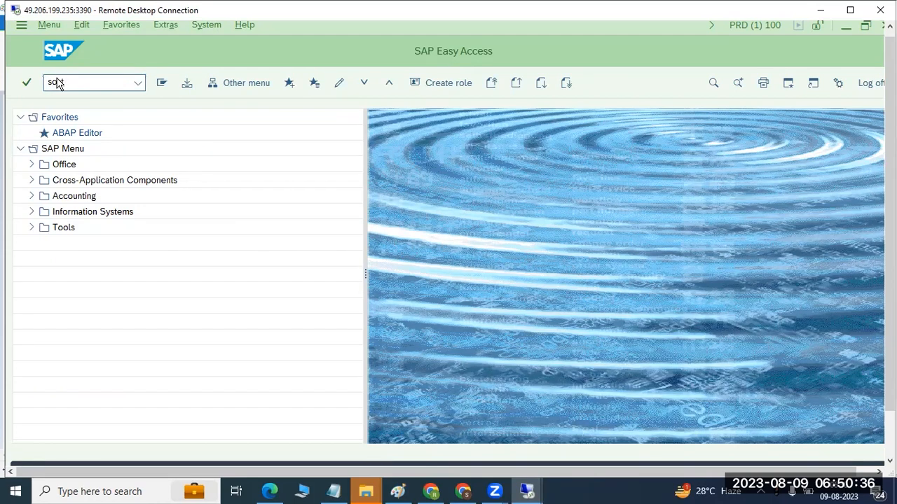
pyautogui.press('Return')
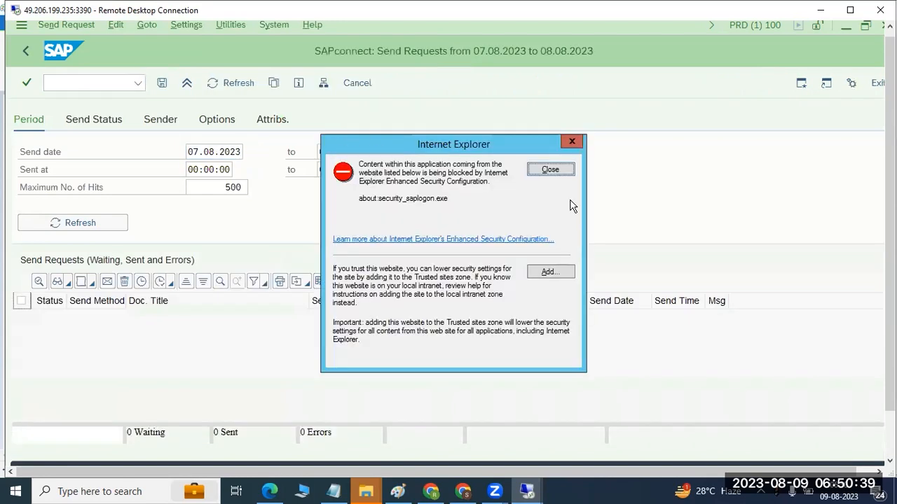
pyautogui.click(550, 169)
# - Include transmitted requests in the send status filter, refresh the send requests list and return to the period criteria
pyautogui.click(83, 121)
pyautogui.click(107, 188)
pyautogui.click(83, 223)
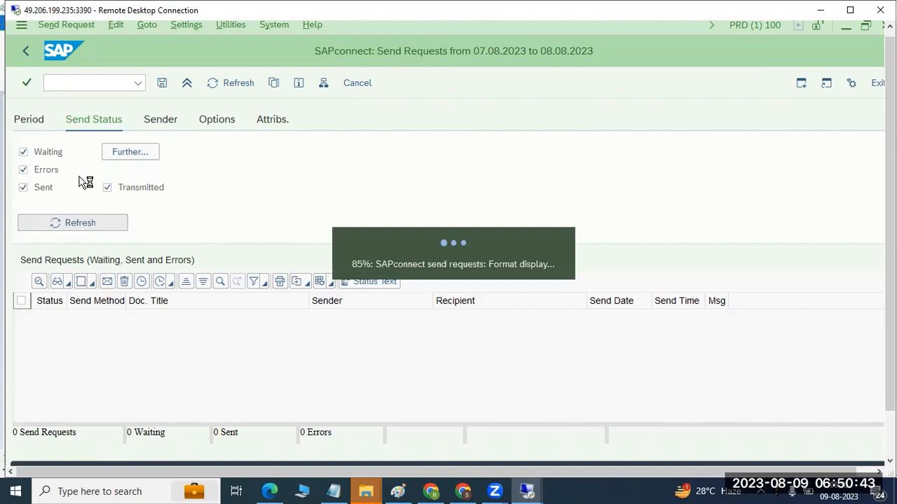
pyautogui.click(39, 120)
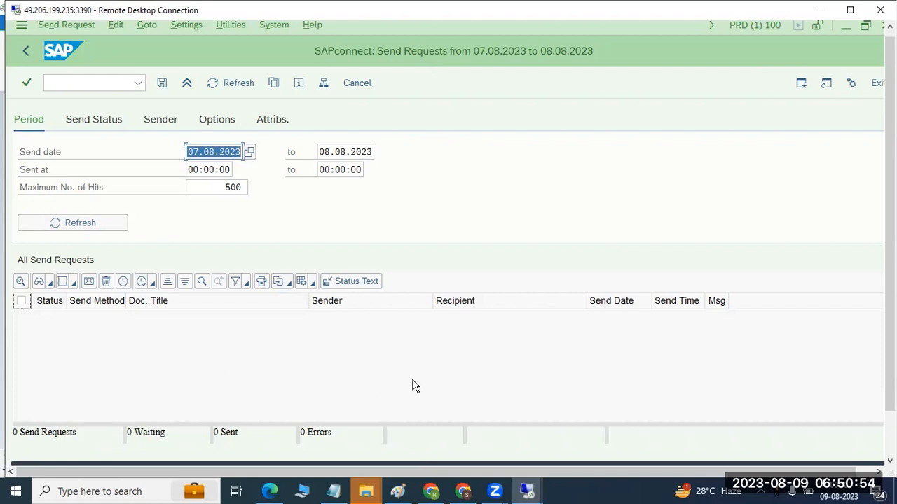
# - Leave SOST, open the Business Workplace with transaction SBWP, dismiss the blocked-content notice and narrow the folder tree
pyautogui.click(25, 53)
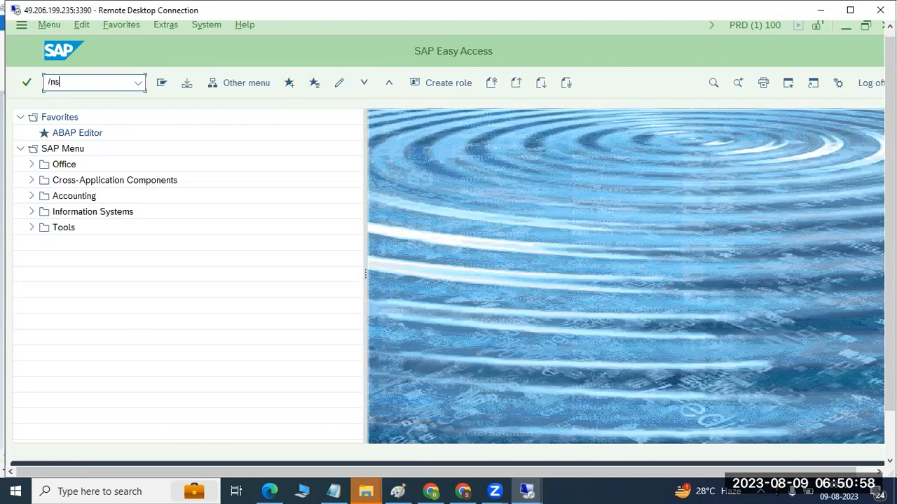
pyautogui.click(65, 82)
pyautogui.write('/nsbwp')
pyautogui.press('Return')
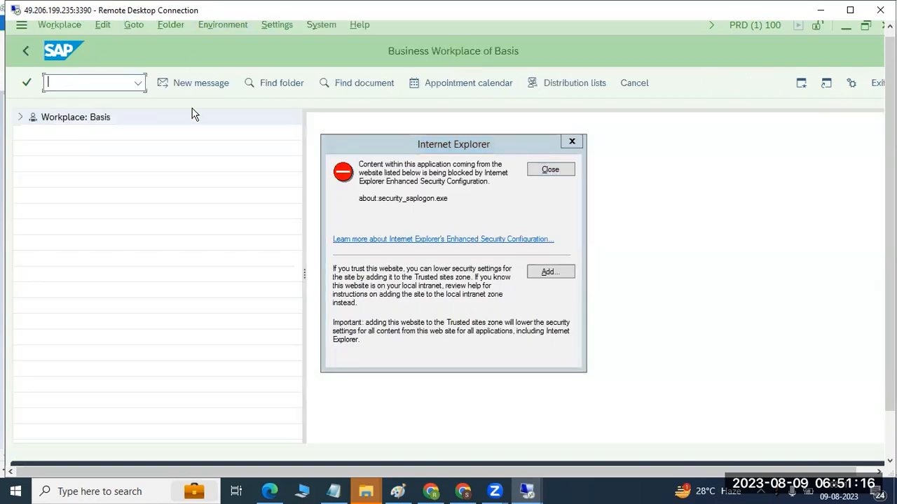
pyautogui.click(541, 171)
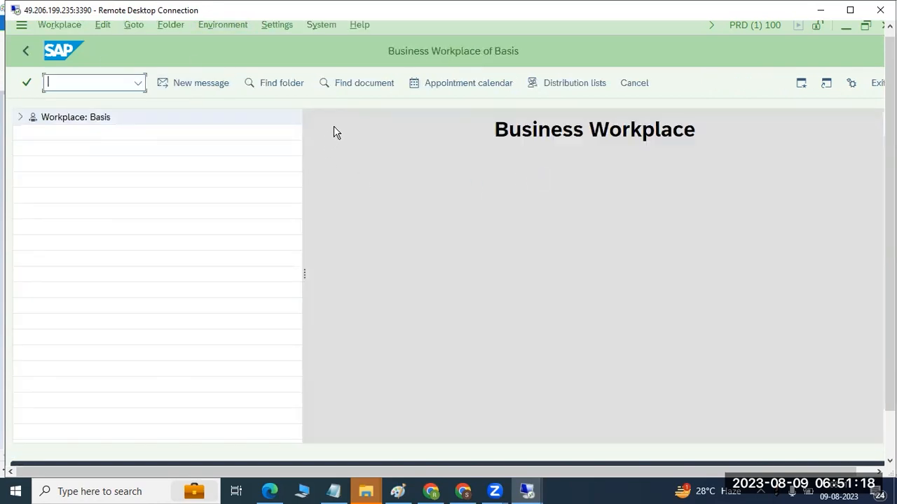
pyautogui.moveTo(304, 275); pyautogui.dragTo(238, 268)
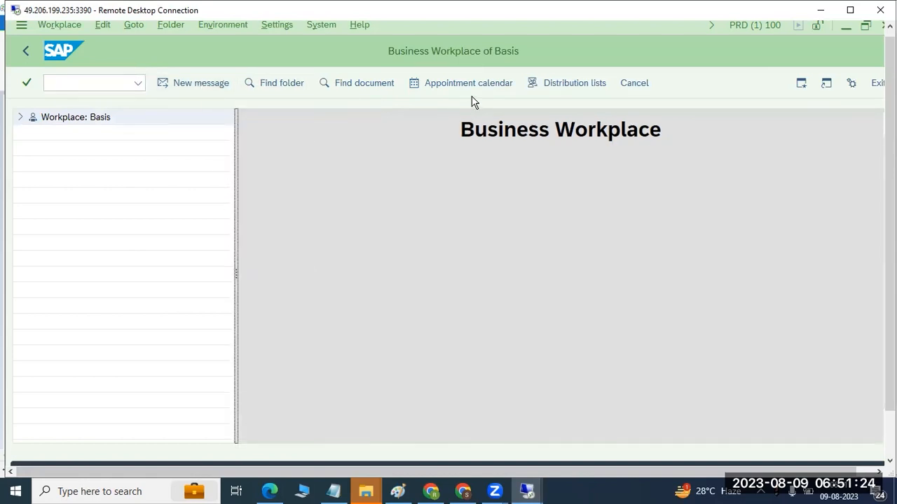
# - Try to start a new message and expand the workplace folders in the PRD session
pyautogui.click(196, 85)
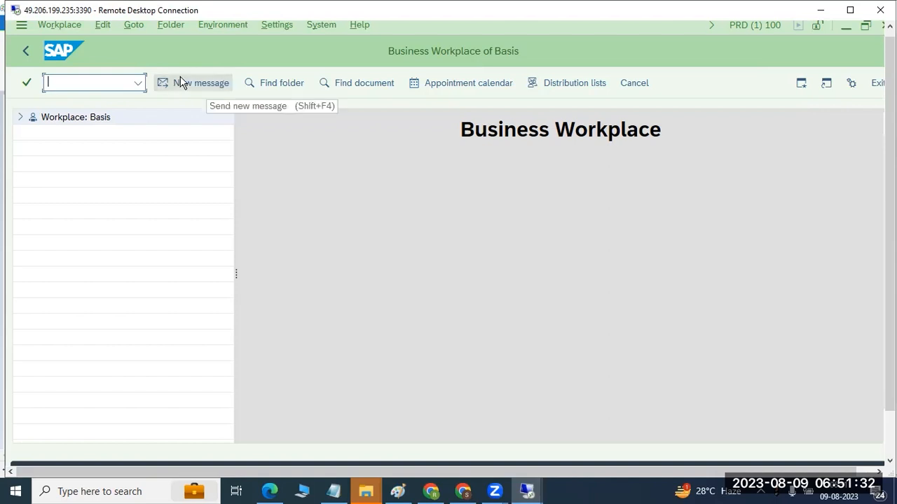
pyautogui.click(21, 117)
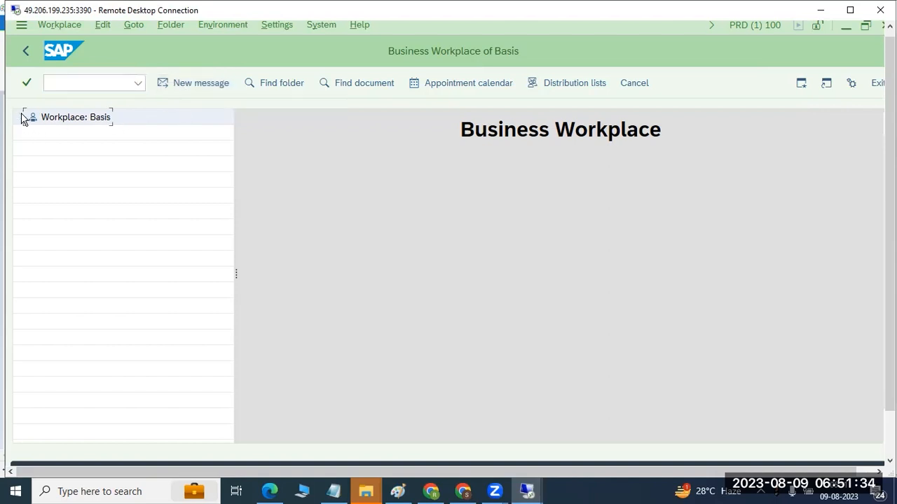
pyautogui.click(198, 85)
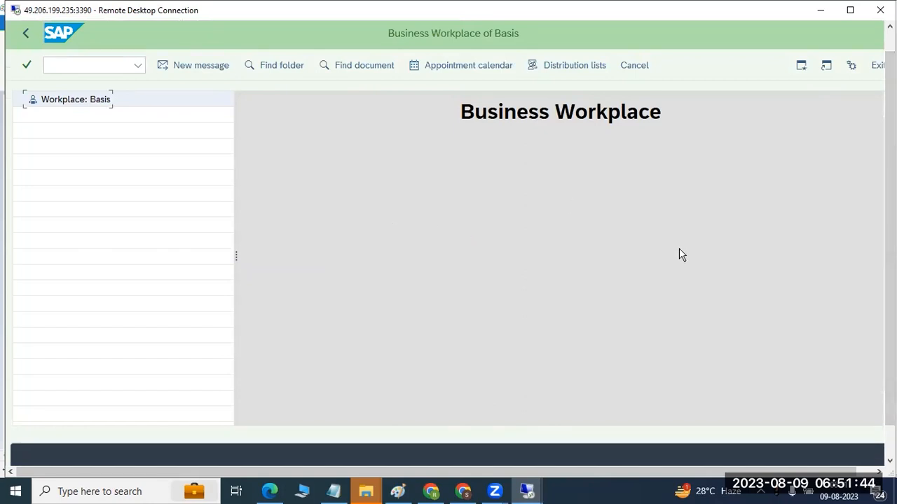
# - Switch to the ECP session and open its Business Workplace in place of the SMTP nodes overview
pyautogui.moveTo(531, 489)
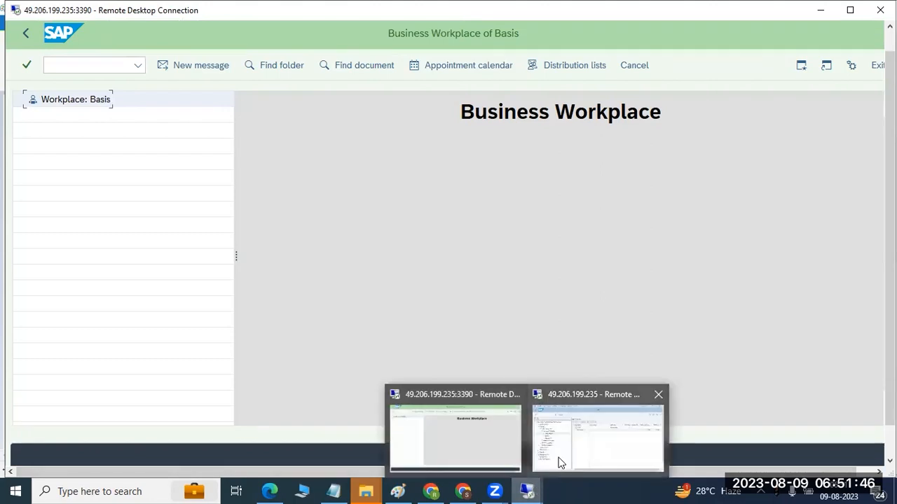
pyautogui.click(558, 448)
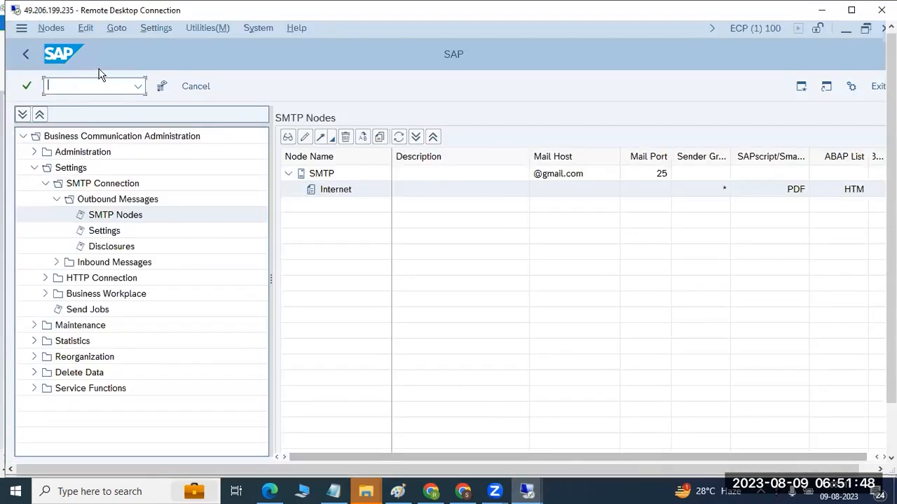
pyautogui.write('/n')
pyautogui.write('sost')
pyautogui.press('Return')
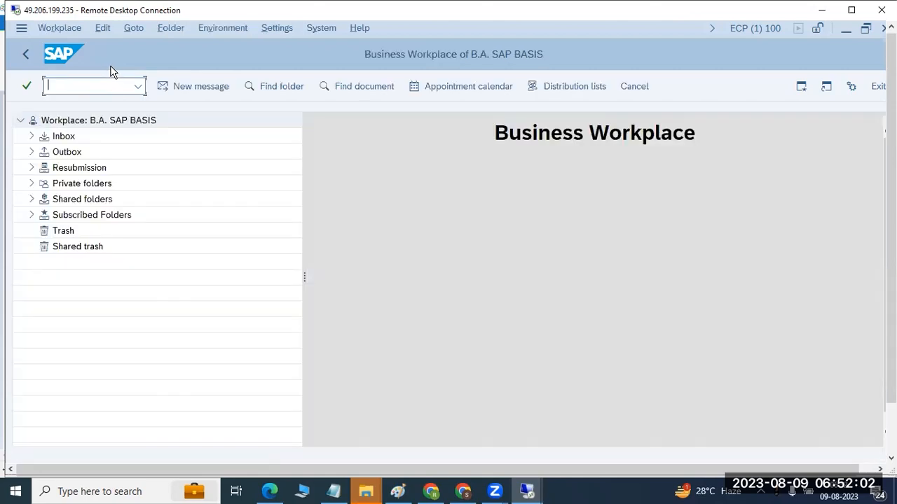
# - Create a new message with the title "PO SENT" and the document text "PO SENT"
pyautogui.click(179, 90)
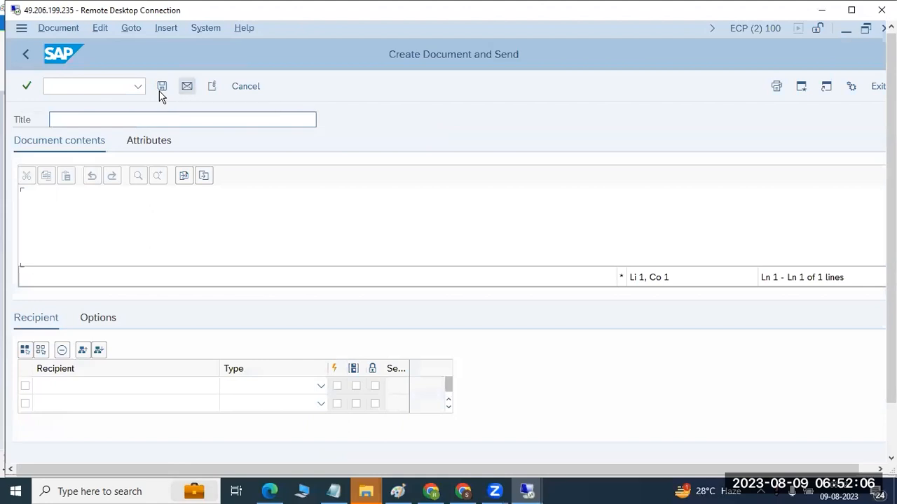
pyautogui.click(109, 121)
pyautogui.write('PO SENT')
pyautogui.click(102, 196)
pyautogui.write('PO SENT')
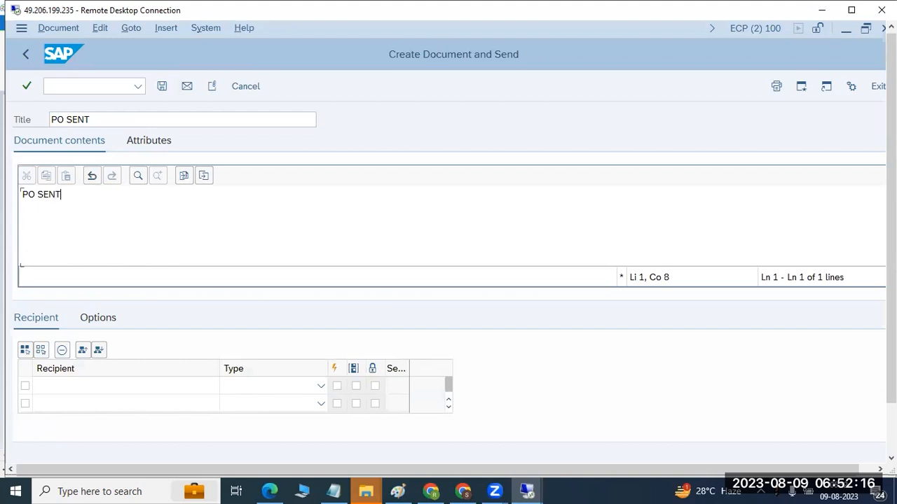
# - Enter the recipient's e-mail address in the first recipient row and set its type to Internet address
pyautogui.click(84, 388)
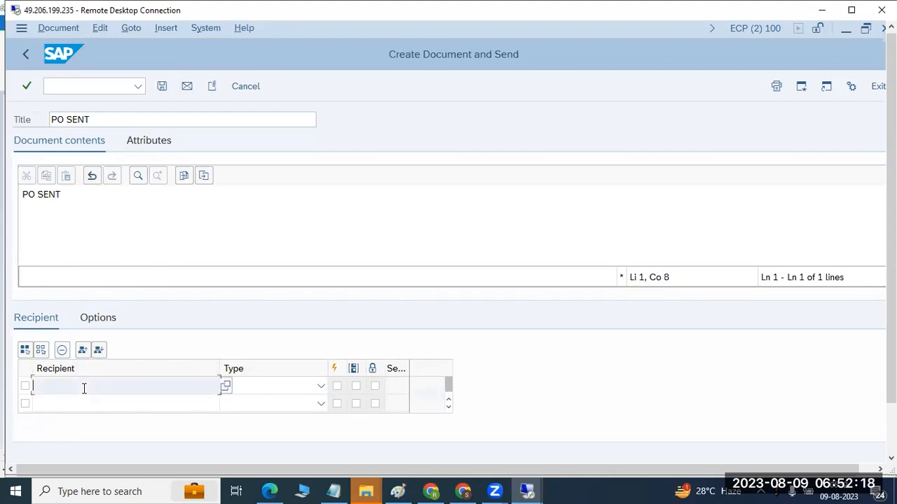
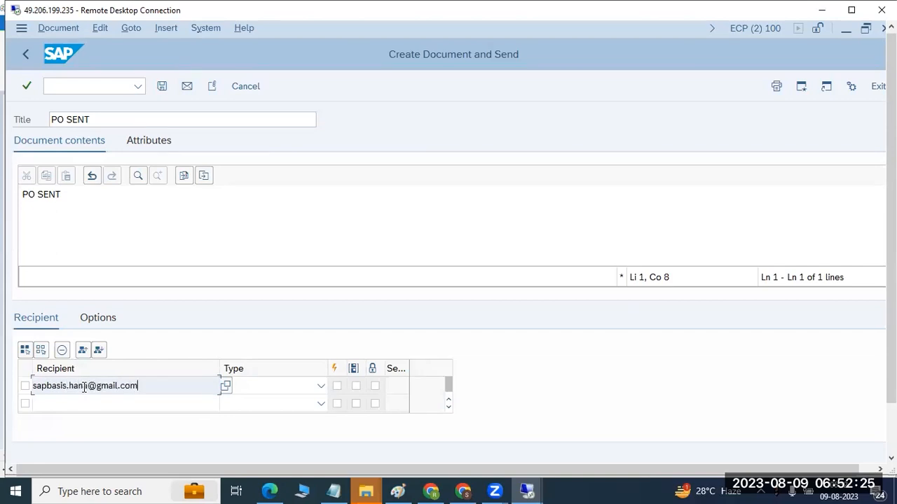
pyautogui.click(322, 386)
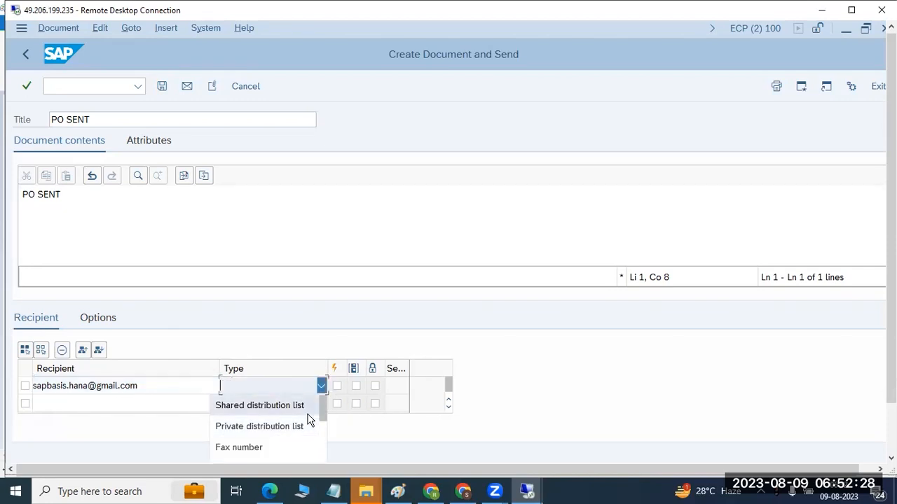
pyautogui.scroll(-2, 309, 419)
pyautogui.scroll(-2, 298, 418)
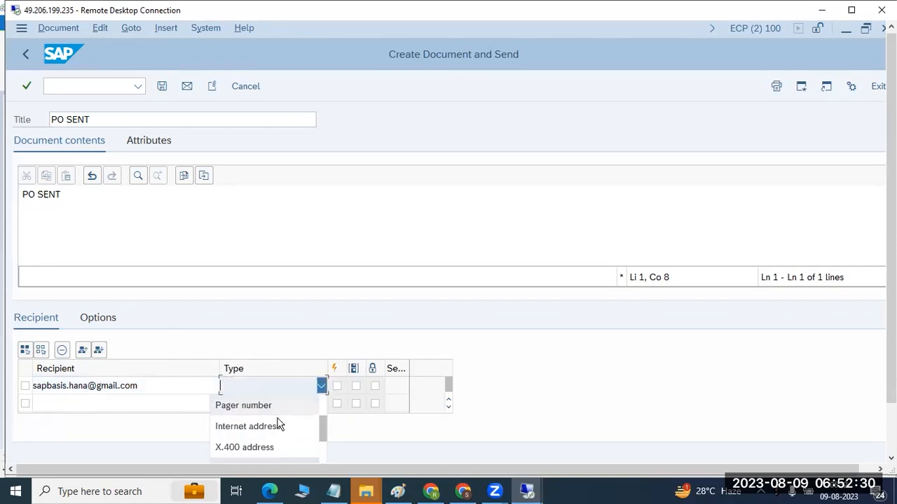
pyautogui.click(273, 425)
# - Enable all three delivery checkboxes for the recipient and send the message
pyautogui.click(336, 386)
pyautogui.click(356, 386)
pyautogui.click(375, 386)
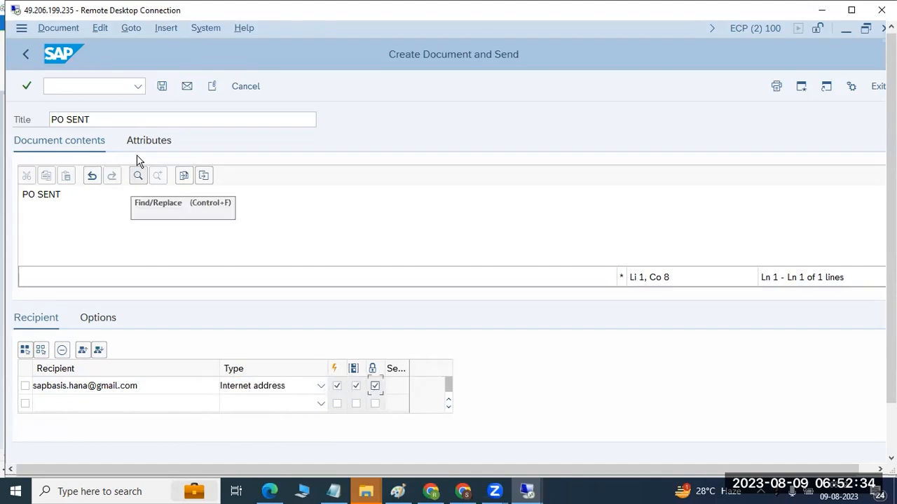
pyautogui.click(187, 86)
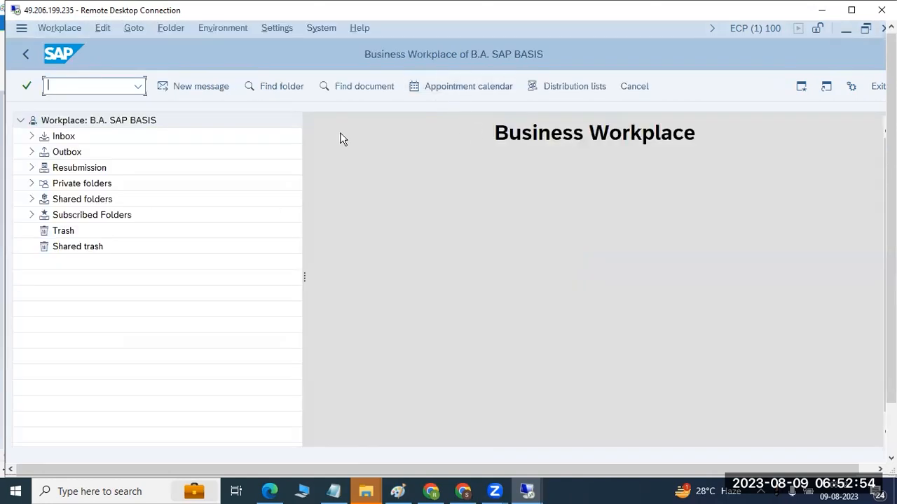
# - Check the Inbox, Outbox, Resubmission and Private folders of the Business Workplace by expanding them
pyautogui.click(31, 136)
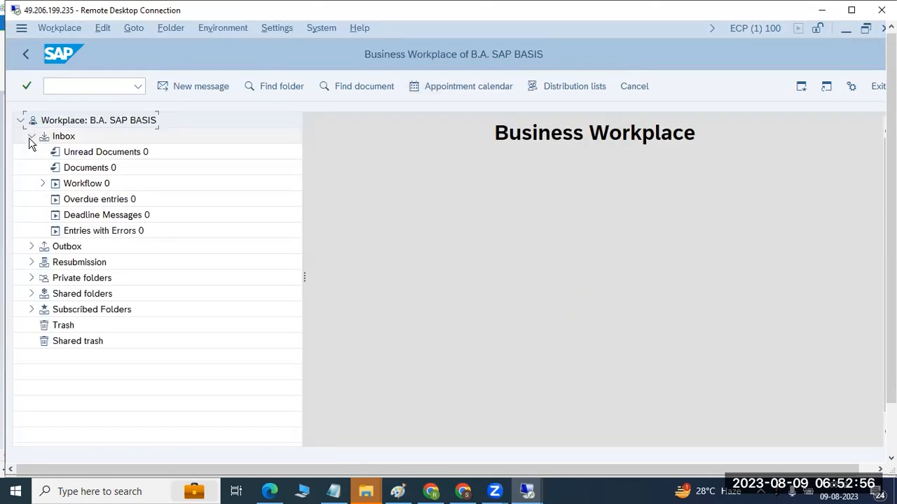
pyautogui.click(31, 247)
pyautogui.click(31, 246)
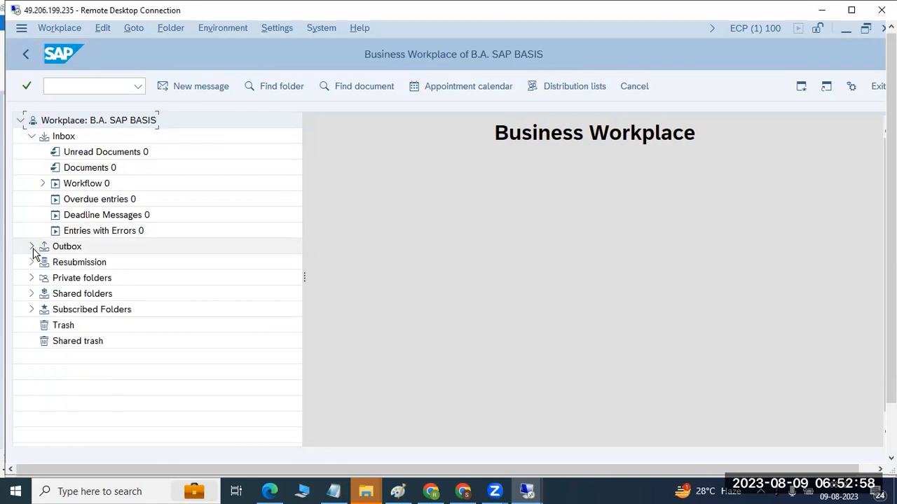
pyautogui.click(31, 263)
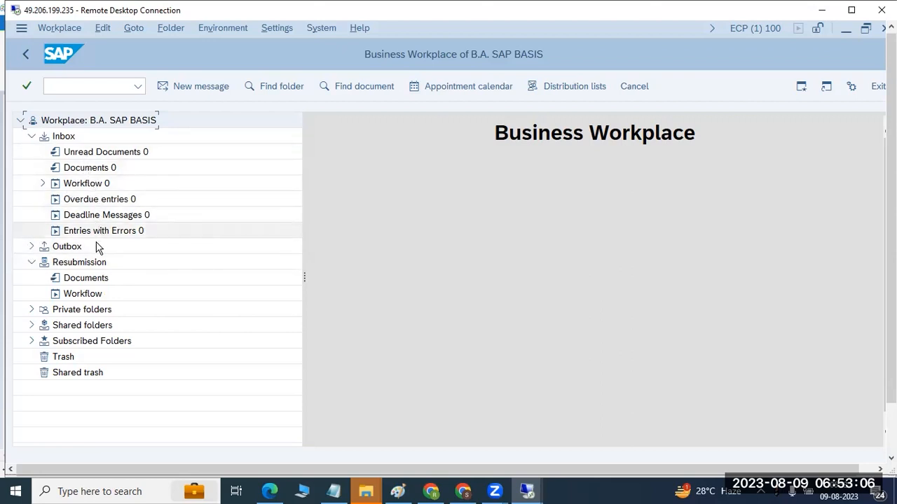
pyautogui.click(31, 309)
# - Open the SAPconnect send requests overview with SOST and check the status of the PO SENT request
pyautogui.click(93, 86)
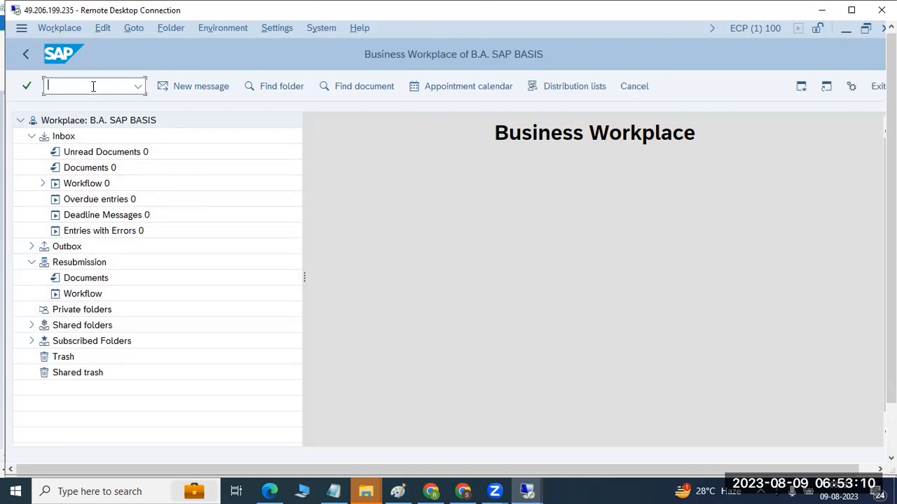
pyautogui.write('/nsost')
pyautogui.press('Return')
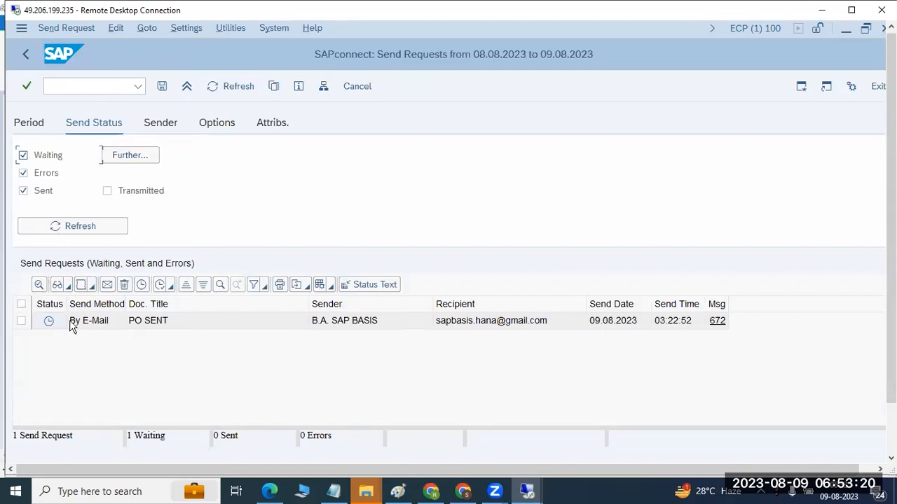
pyautogui.moveTo(49, 326)
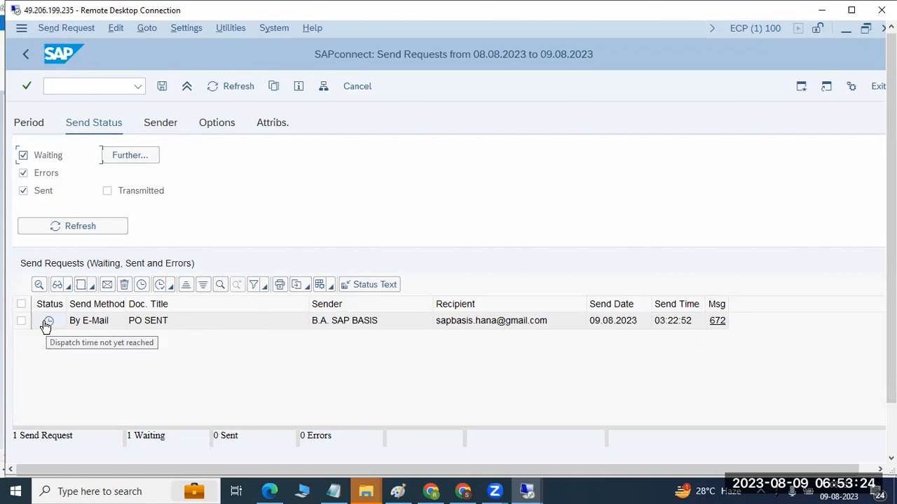
# - Select the waiting PO SENT request and try to send it again
pyautogui.click(21, 306)
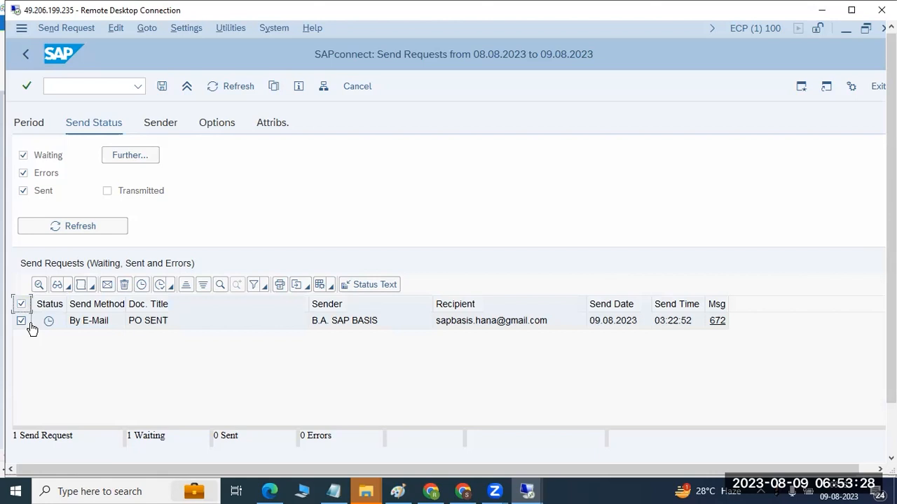
pyautogui.click(108, 285)
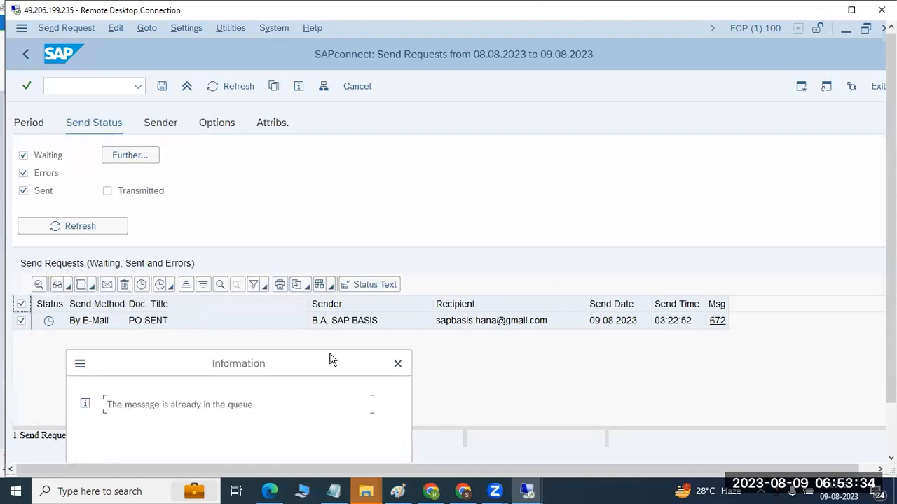
pyautogui.click(397, 363)
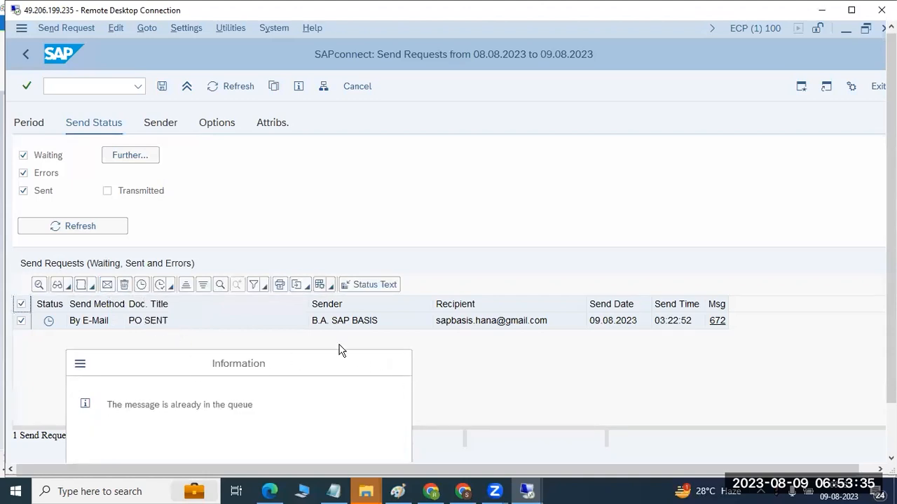
# - Start the send process for the selected PO SENT request and refresh the send requests
pyautogui.click(159, 285)
pyautogui.click(211, 311)
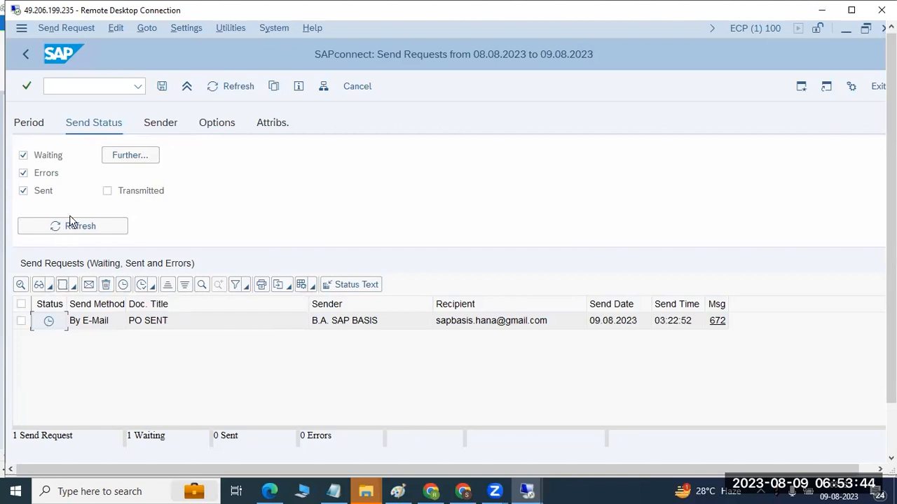
pyautogui.click(231, 86)
# - Read the status text of the PO SENT request's message, then close it
pyautogui.click(716, 326)
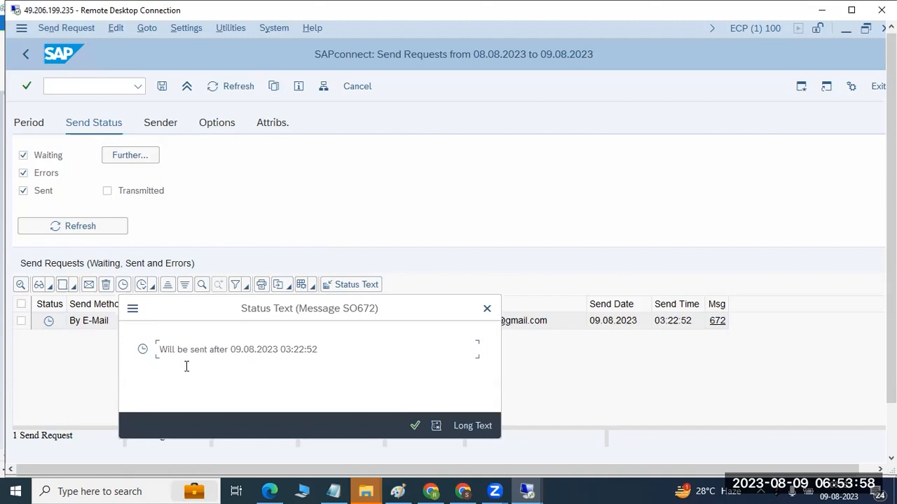
pyautogui.moveTo(178, 351); pyautogui.dragTo(336, 340)
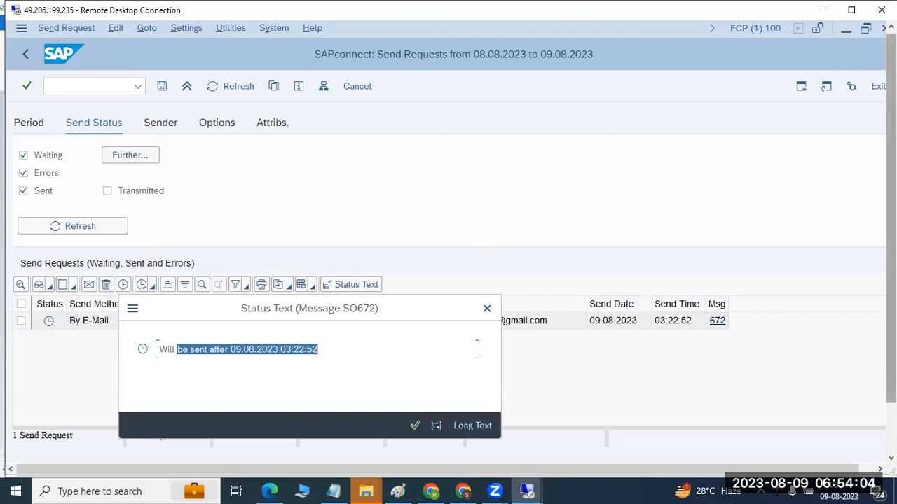
pyautogui.moveTo(890, 386); pyautogui.dragTo(890, 438)
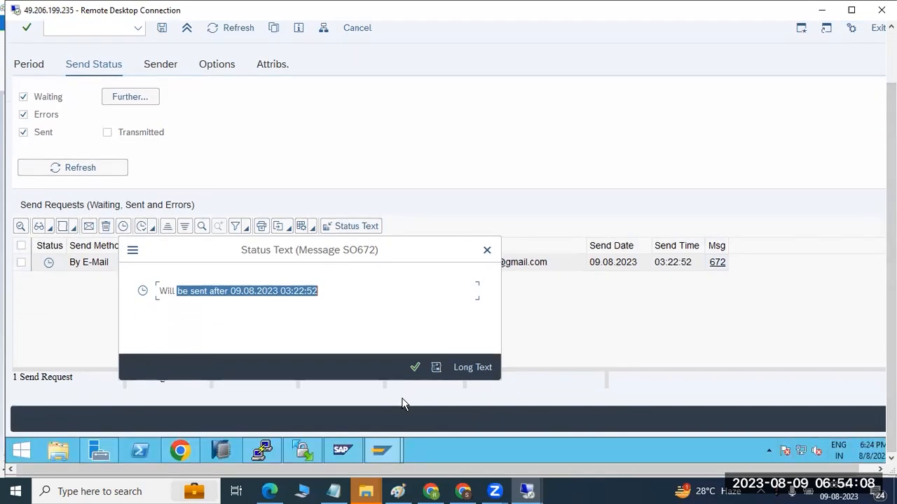
pyautogui.click(415, 367)
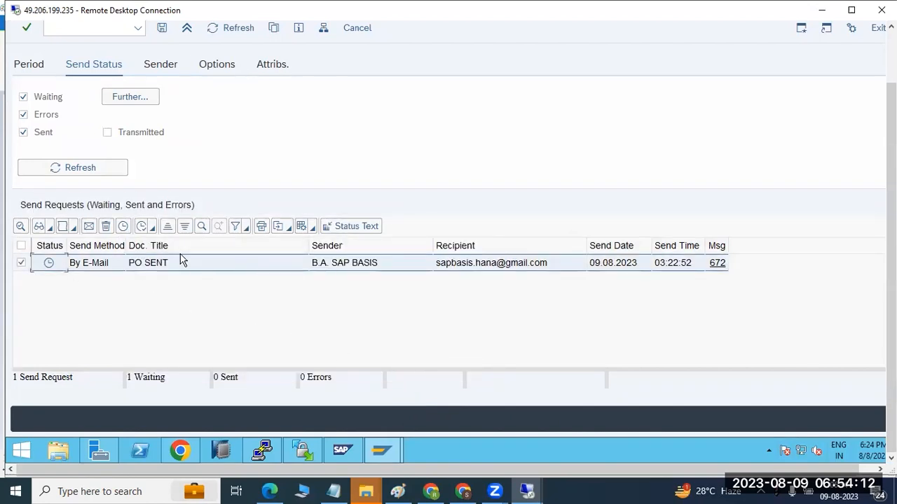
# - Run Start Send Process for Selection once more on the PO SENT request
pyautogui.click(146, 228)
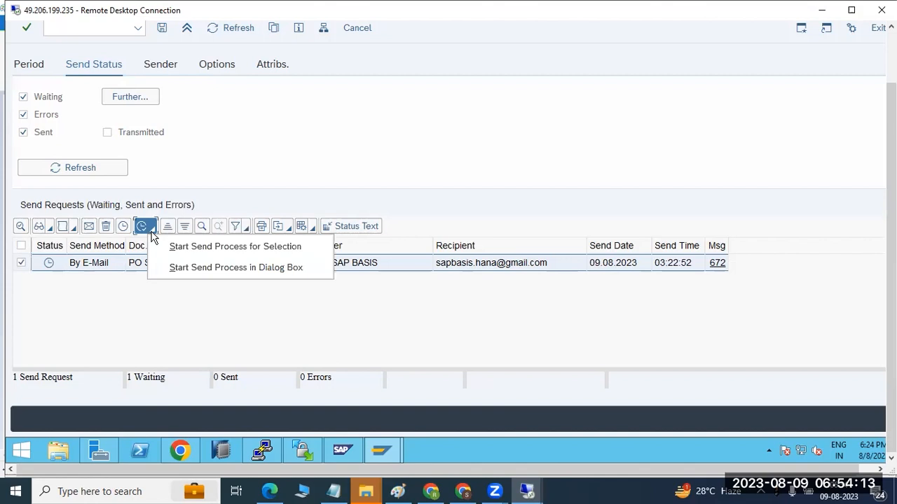
pyautogui.click(185, 248)
pyautogui.click(204, 257)
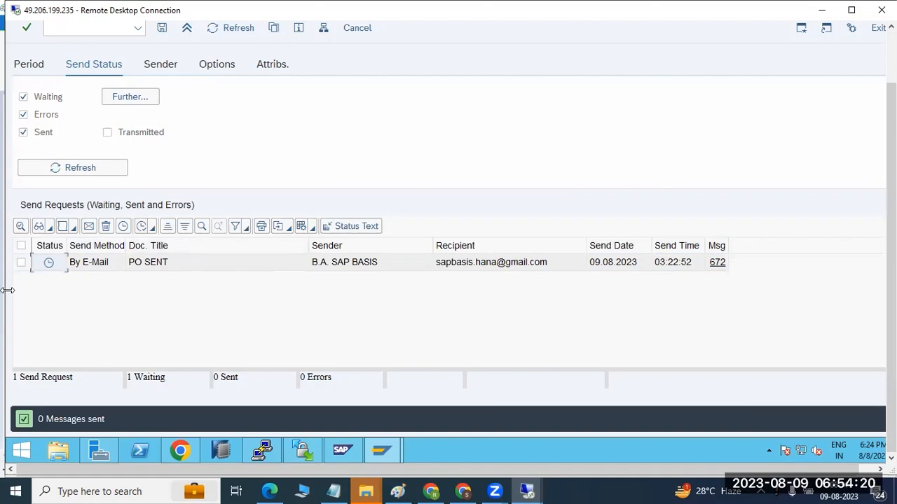
# - Include Transmitted requests in the send status filter and refresh the list
pyautogui.click(21, 263)
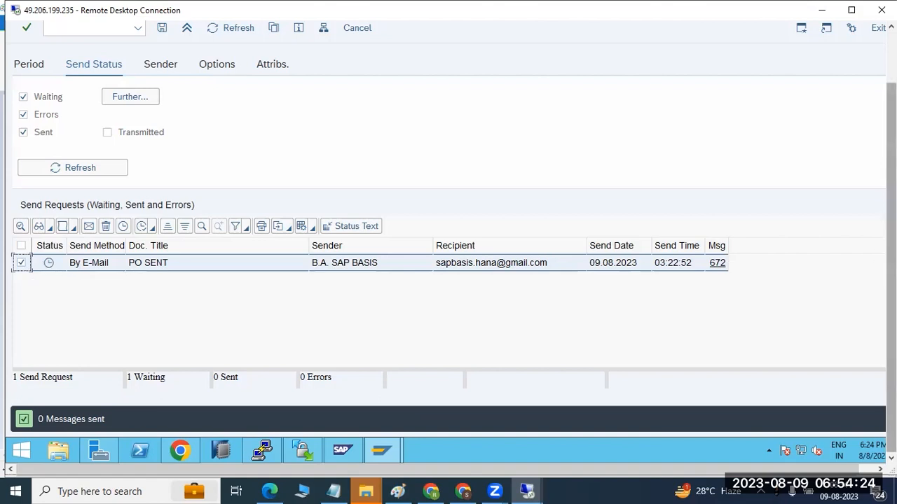
pyautogui.moveTo(891, 263); pyautogui.dragTo(891, 208)
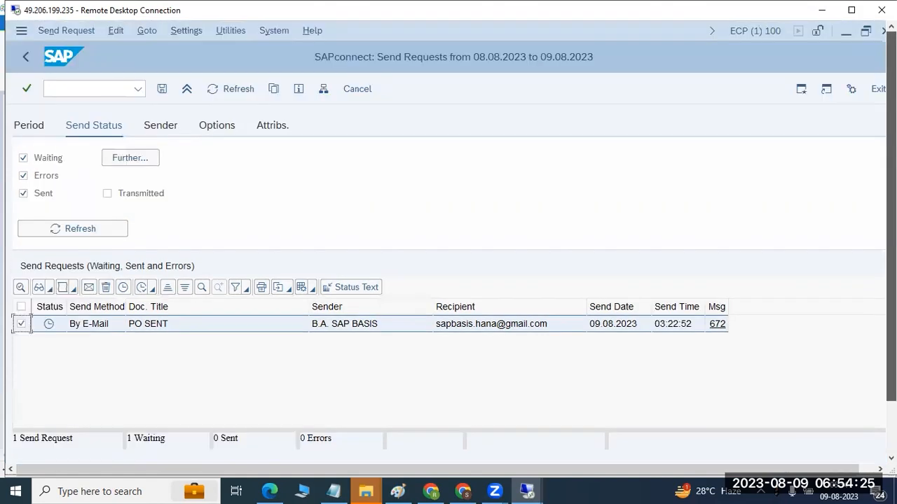
pyautogui.click(106, 194)
pyautogui.click(95, 228)
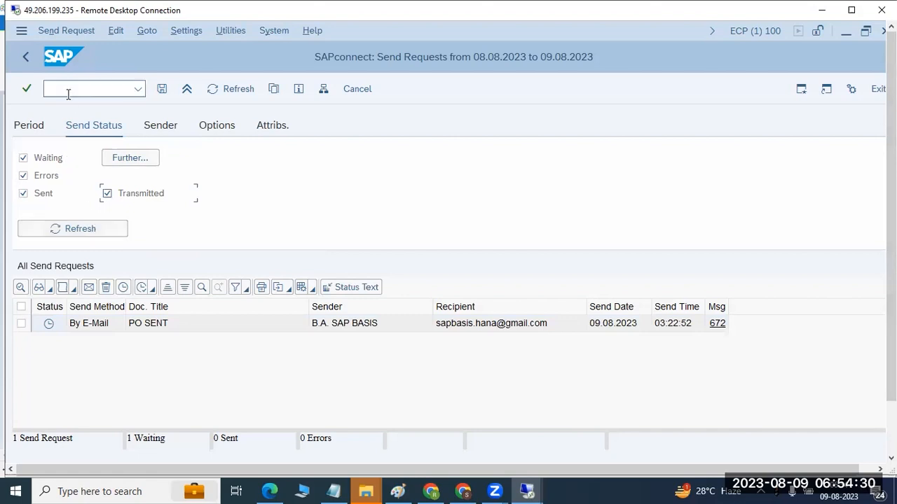
# - Leave the send requests overview and reopen it with SOST to recheck the PO SENT request
pyautogui.click(27, 59)
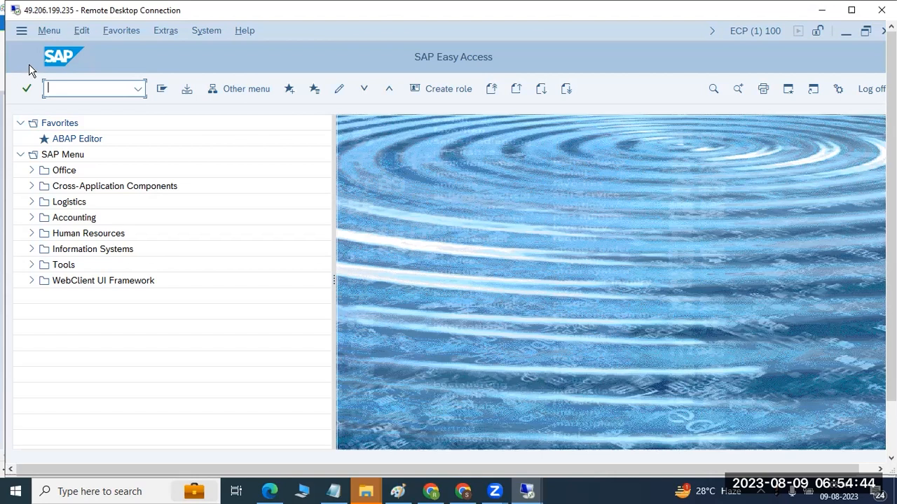
pyautogui.write('ost')
pyautogui.press('Return')
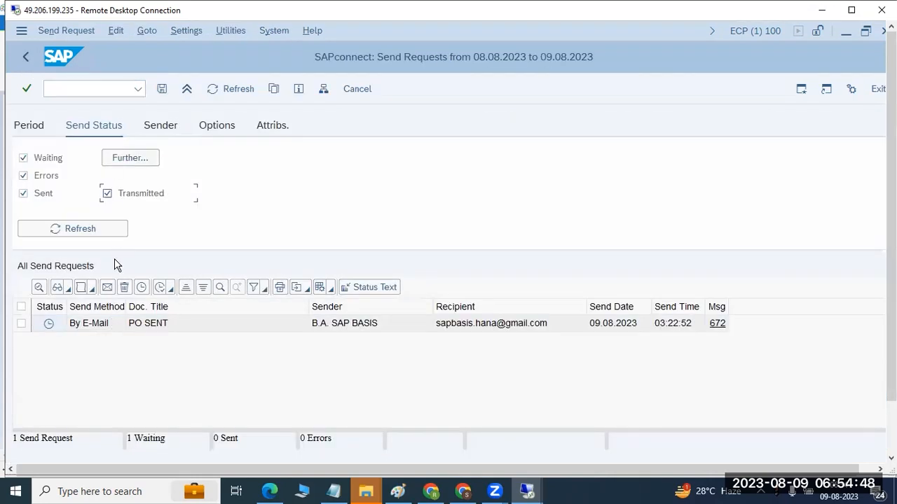
# - Open the SAPconnect administration with SCOT, expand the SMTP node and open its general node data
pyautogui.click(25, 56)
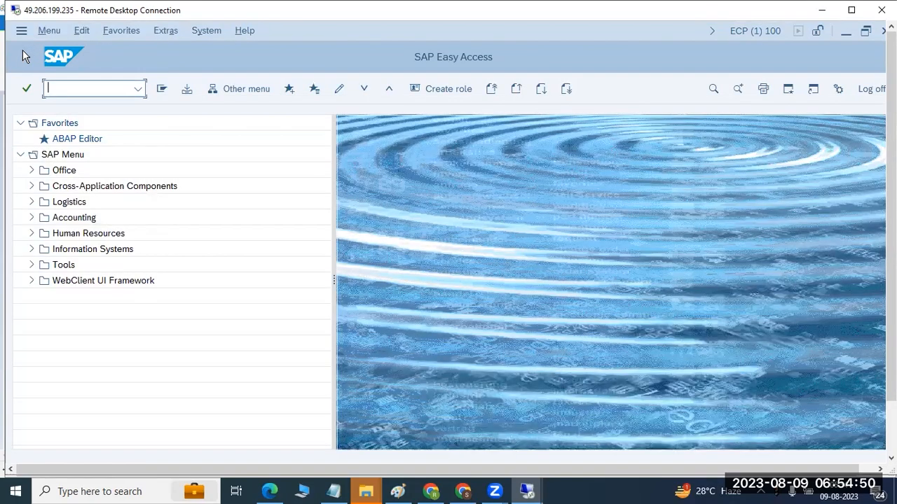
pyautogui.write('scot')
pyautogui.press('Return')
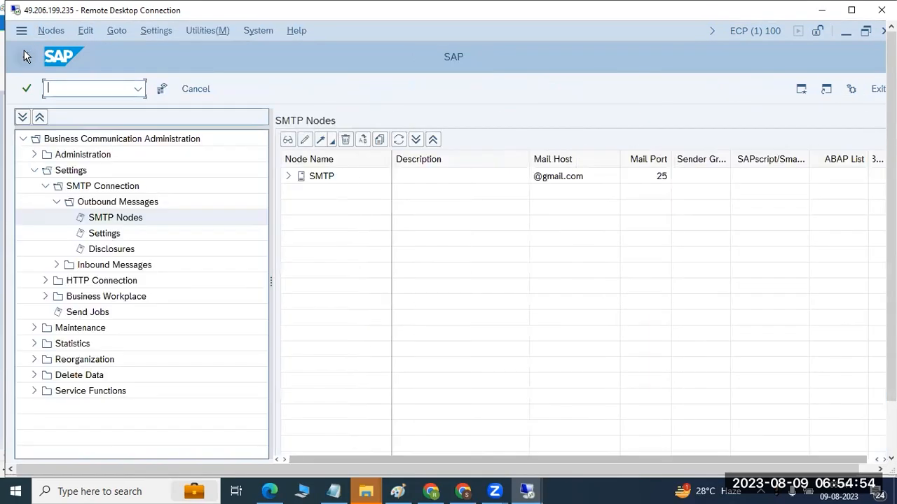
pyautogui.click(288, 175)
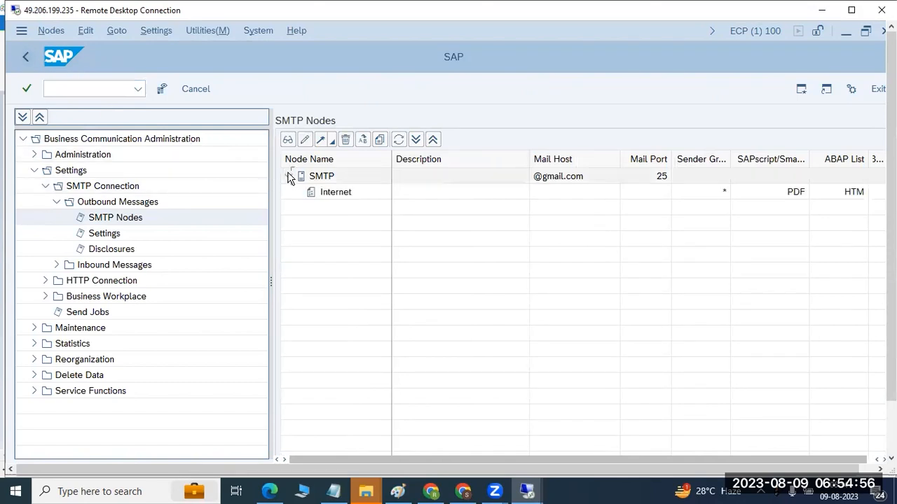
pyautogui.doubleClick(326, 180)
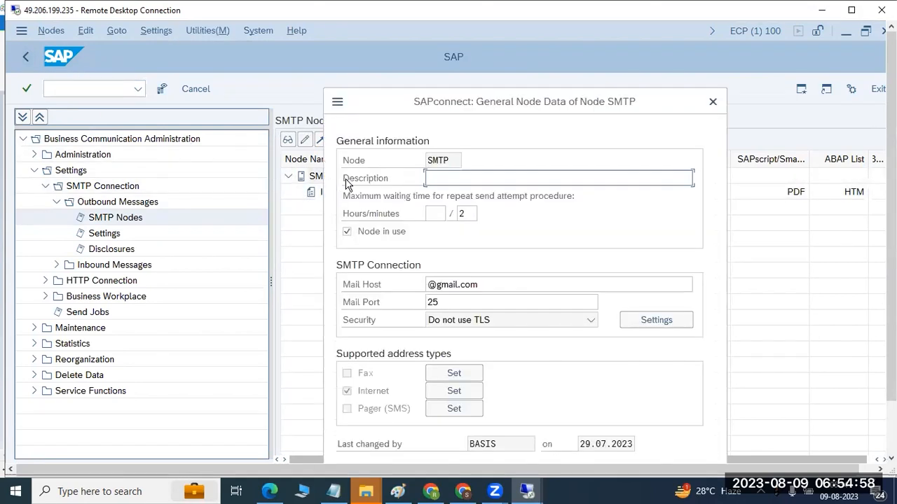
# - Set the SMTP node's mail host to gmail.smtp.com and save the node data
pyautogui.click(433, 286)
pyautogui.press('BackSpace')
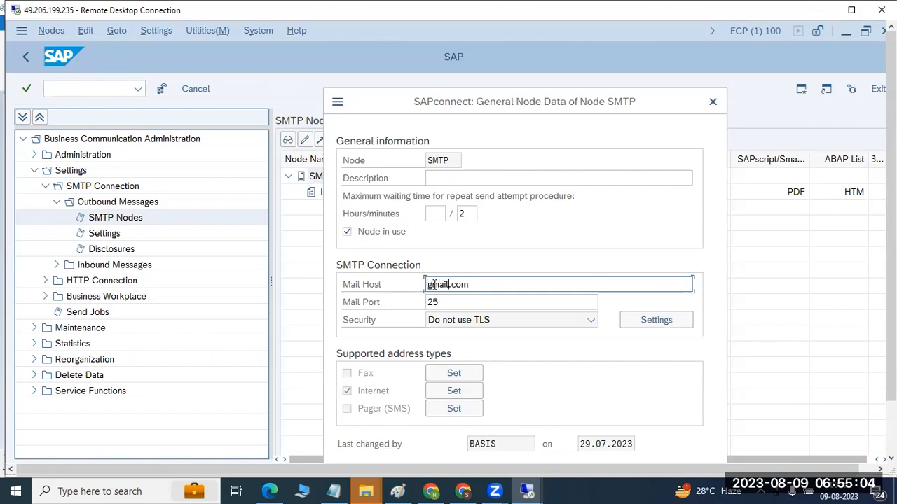
pyautogui.write('.smtp.com')
pyautogui.press('Delete')
pyautogui.moveTo(891, 360); pyautogui.dragTo(891, 415)
pyautogui.click(650, 424)
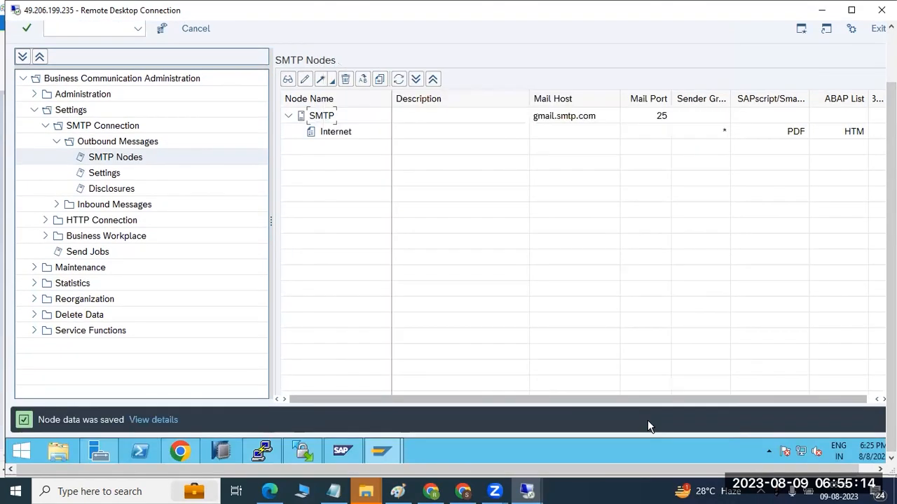
pyautogui.moveTo(891, 209); pyautogui.dragTo(891, 156)
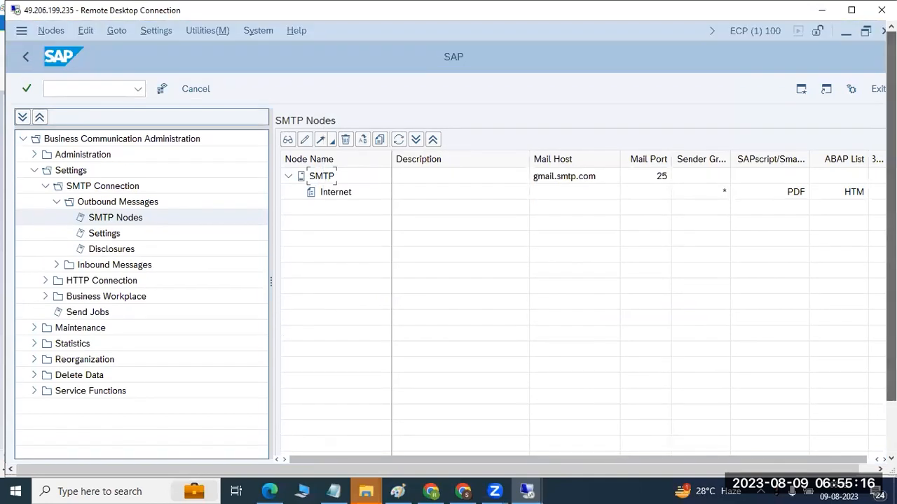
# - Open the ICM Monitor with SMICM and check its active services for protocols and ports
pyautogui.click(85, 87)
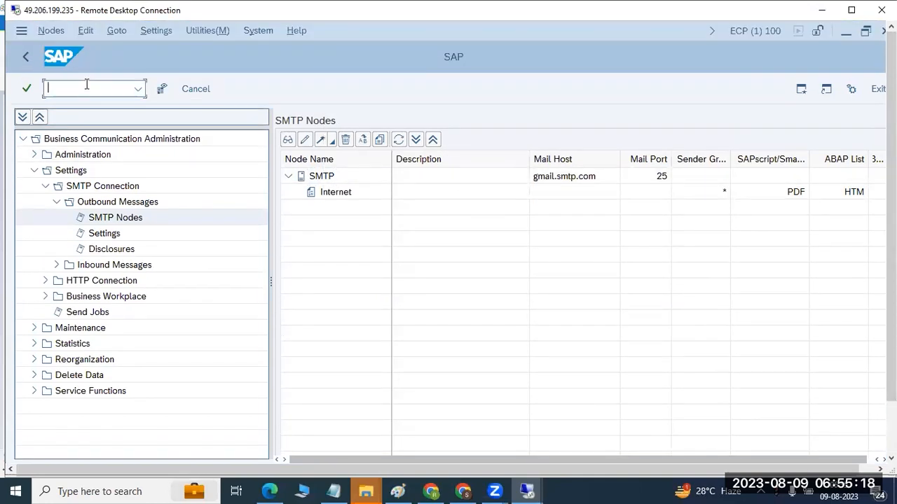
pyautogui.write('/nsmicm')
pyautogui.press('Return')
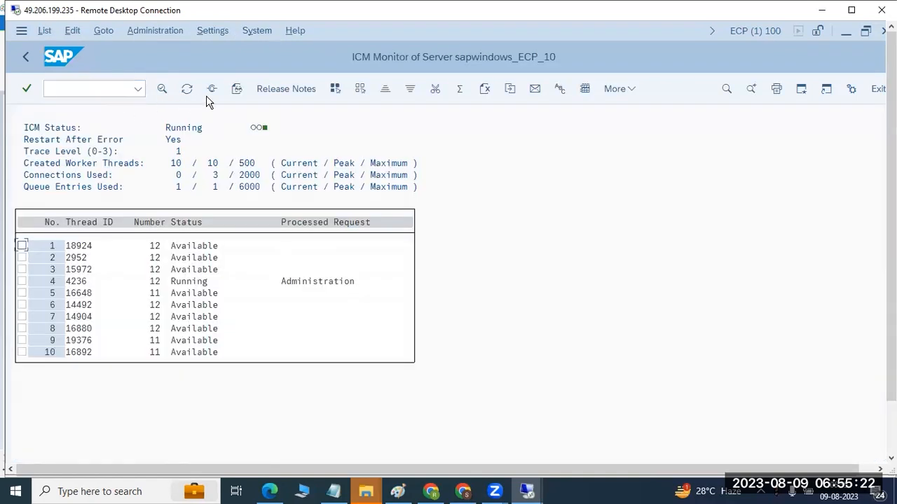
pyautogui.click(212, 88)
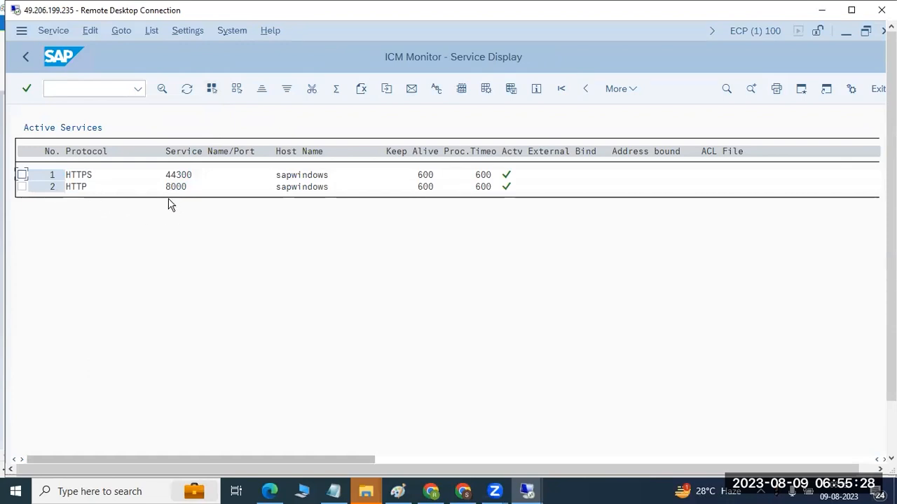
pyautogui.click(28, 58)
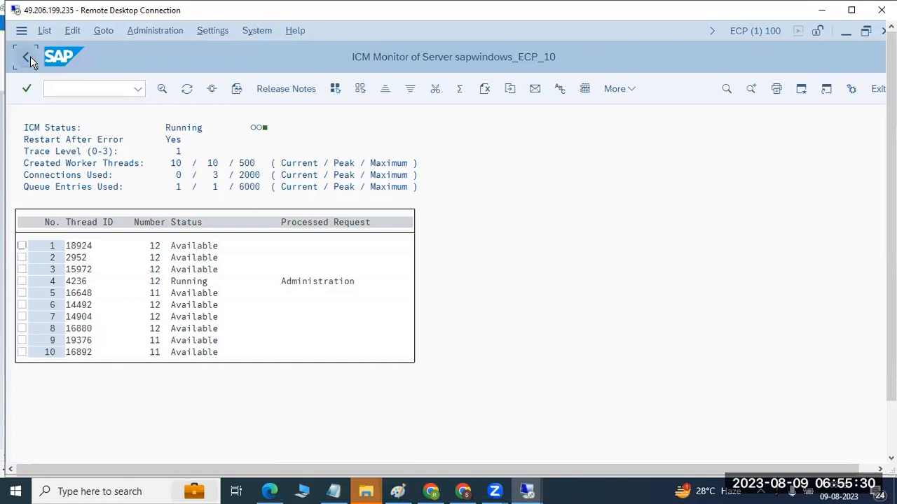
# - Leave the ICM Monitor and reopen the SMTP nodes overview with SCOT
pyautogui.click(28, 58)
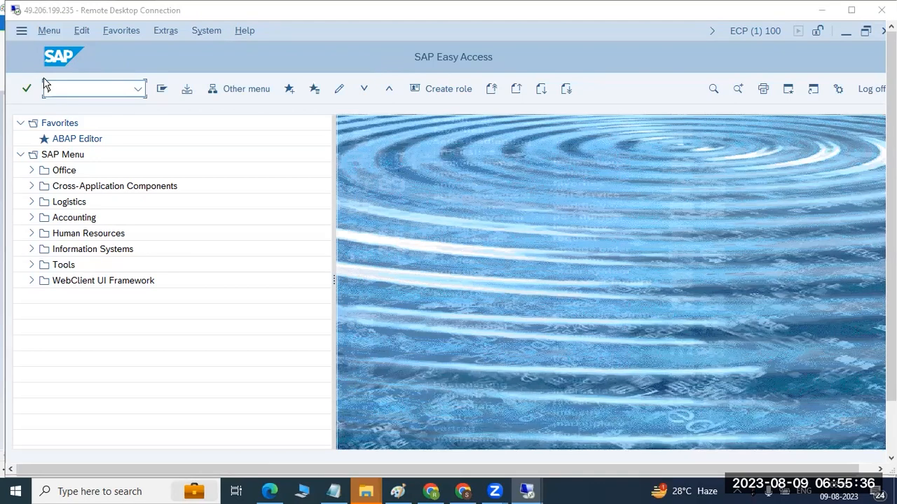
pyautogui.click(74, 84)
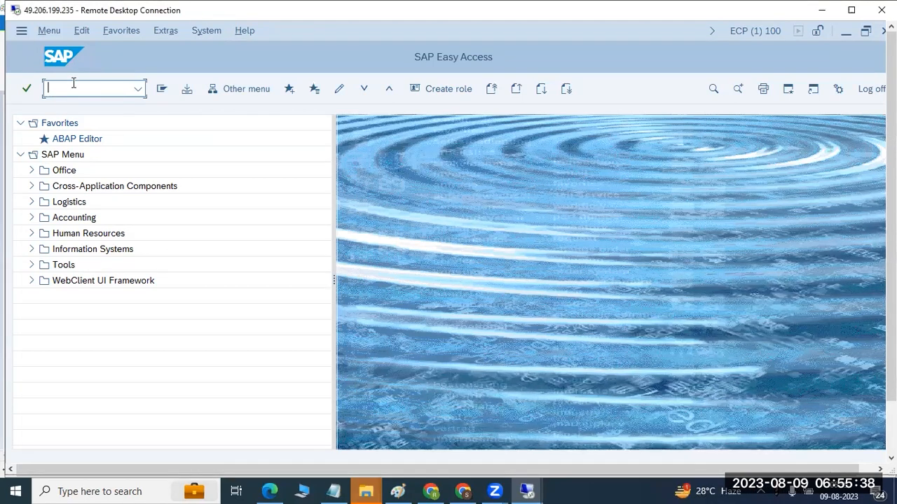
pyautogui.write('scot')
pyautogui.press('Return')
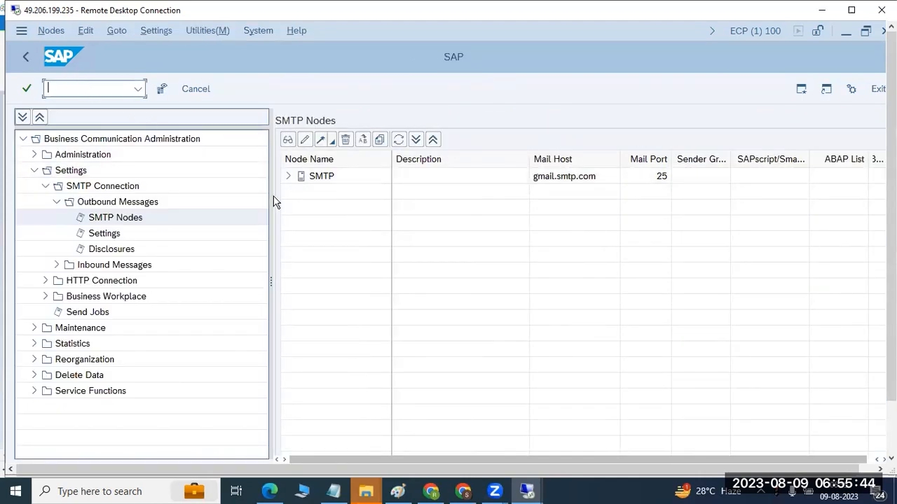
# - Open the job selection with SM37 and list the jobs named SAPCONNECT* for user BASIS
pyautogui.click(288, 176)
pyautogui.click(336, 195)
pyautogui.click(312, 180)
pyautogui.click(77, 90)
pyautogui.write('/nsm37')
pyautogui.press('Return')
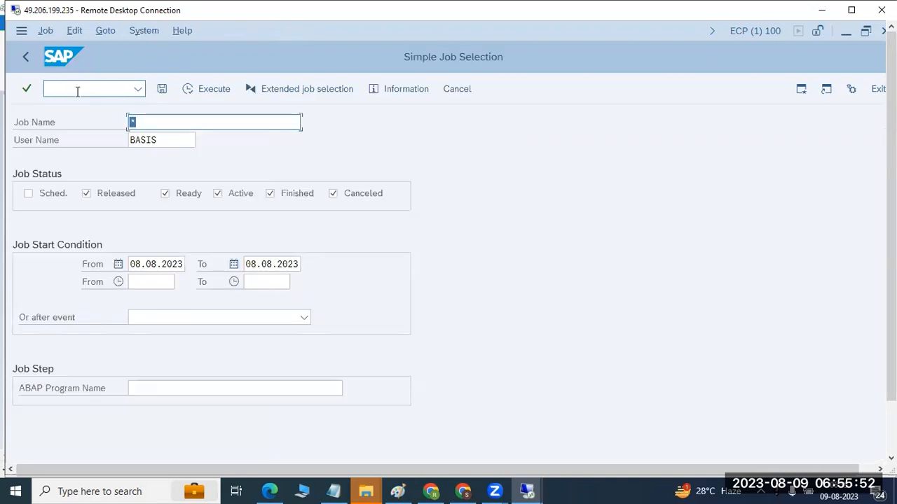
pyautogui.write('SAPCONNECT')
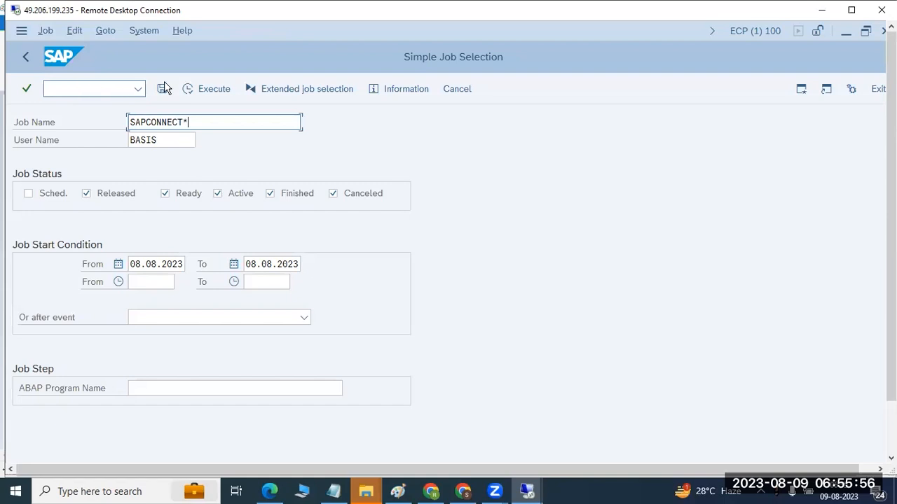
pyautogui.click(200, 89)
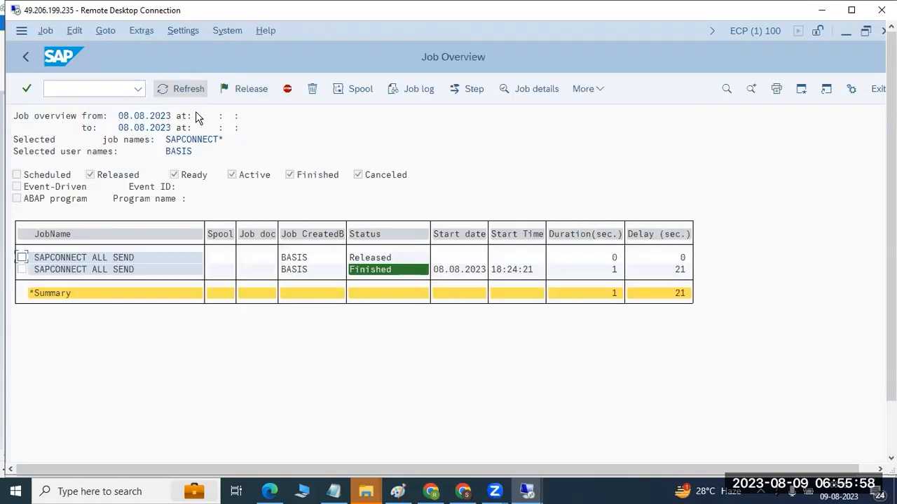
# - Repeat the scheduling of the released SAPCONNECT ALL SEND job with an immediate start, save it and refresh the job overview
pyautogui.click(23, 257)
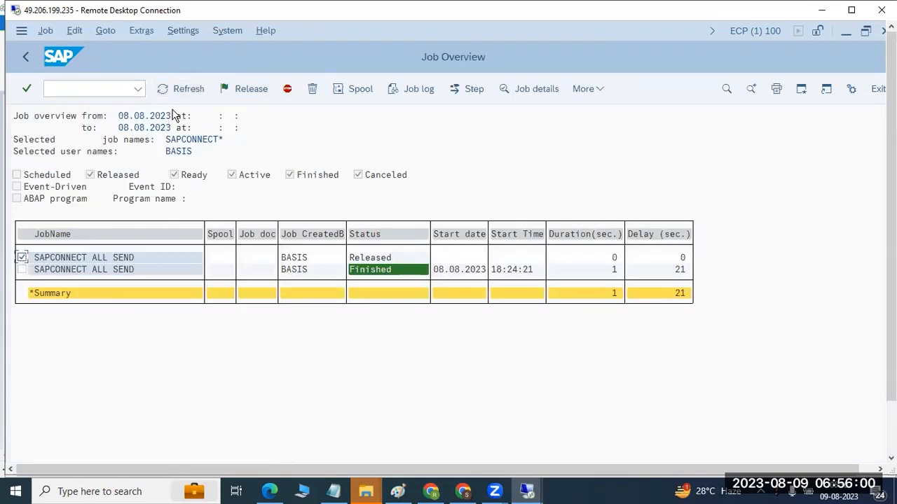
pyautogui.click(49, 31)
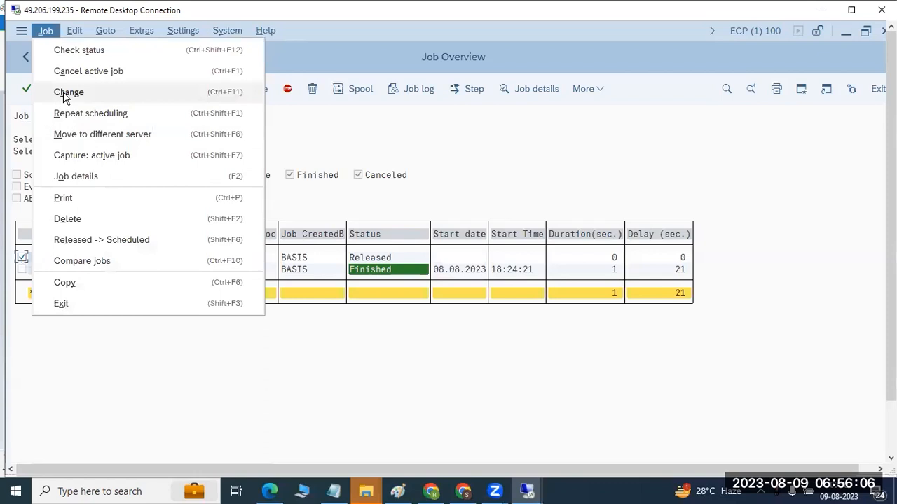
pyautogui.click(75, 114)
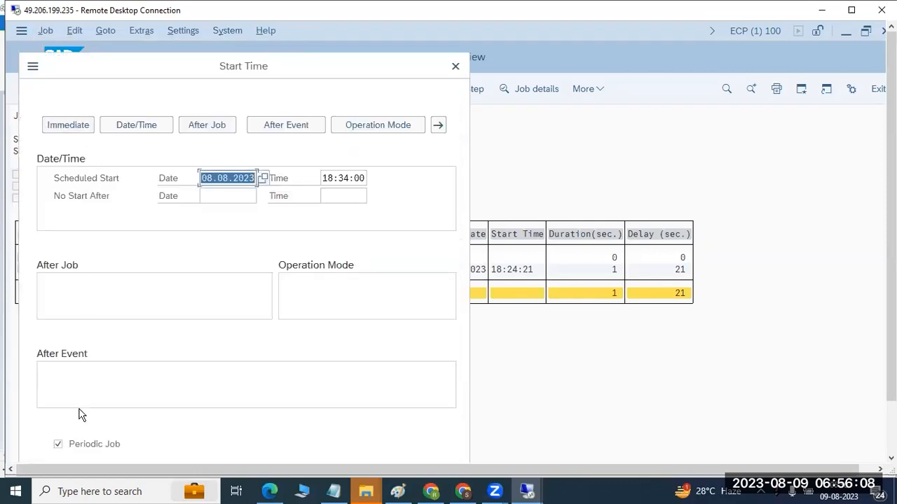
pyautogui.click(65, 126)
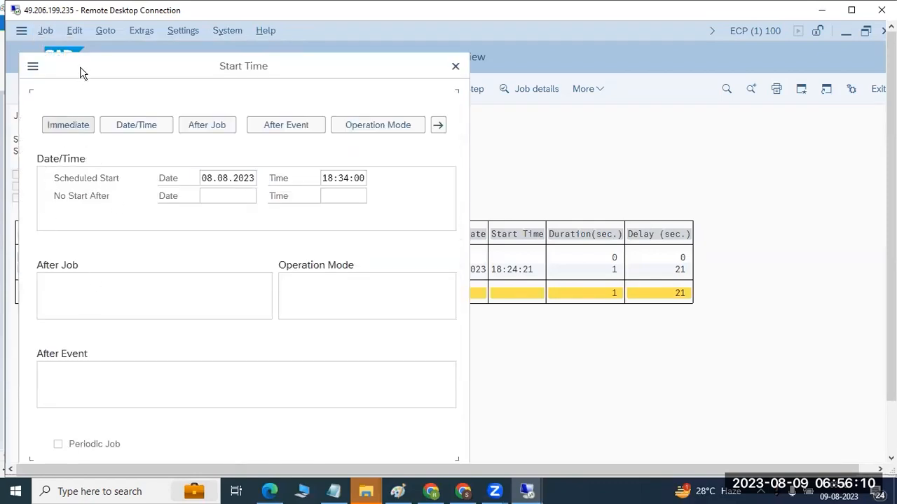
pyautogui.moveTo(79, 72); pyautogui.dragTo(84, 34)
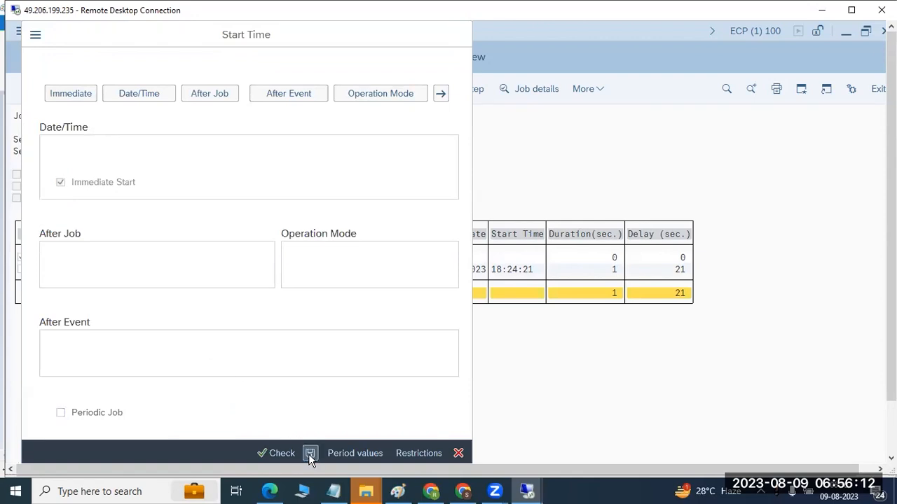
pyautogui.click(309, 453)
pyautogui.click(176, 89)
pyautogui.click(177, 89)
pyautogui.click(177, 89)
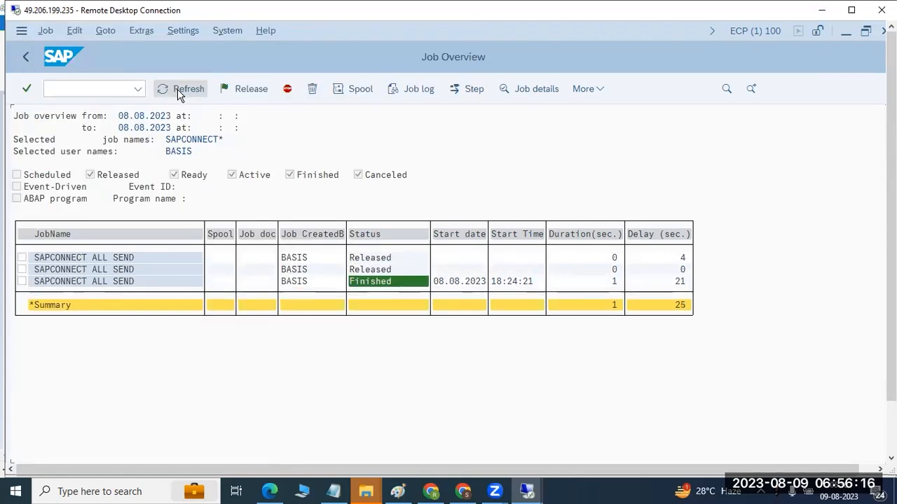
# - Display the first released SAPCONNECT ALL SEND job, check its planned start time and return to the job overview
pyautogui.doubleClick(78, 259)
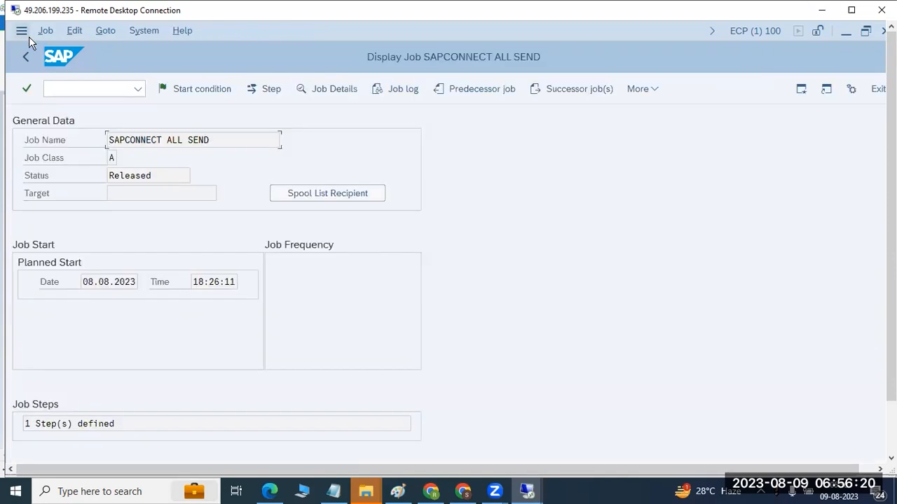
pyautogui.moveTo(192, 289); pyautogui.dragTo(237, 286)
pyautogui.click(24, 57)
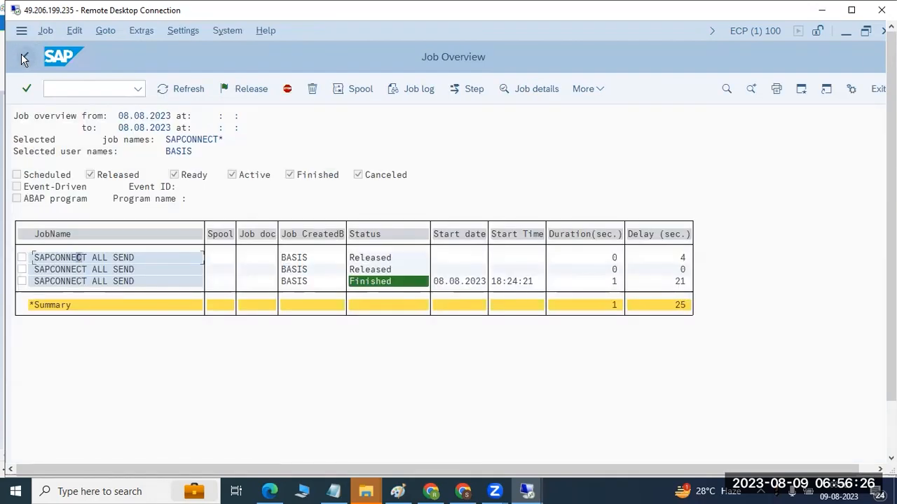
# - Schedule the first listed SAPCONNECT ALL SEND job once more for immediate start and recheck the job statuses
pyautogui.click(23, 258)
pyautogui.click(43, 31)
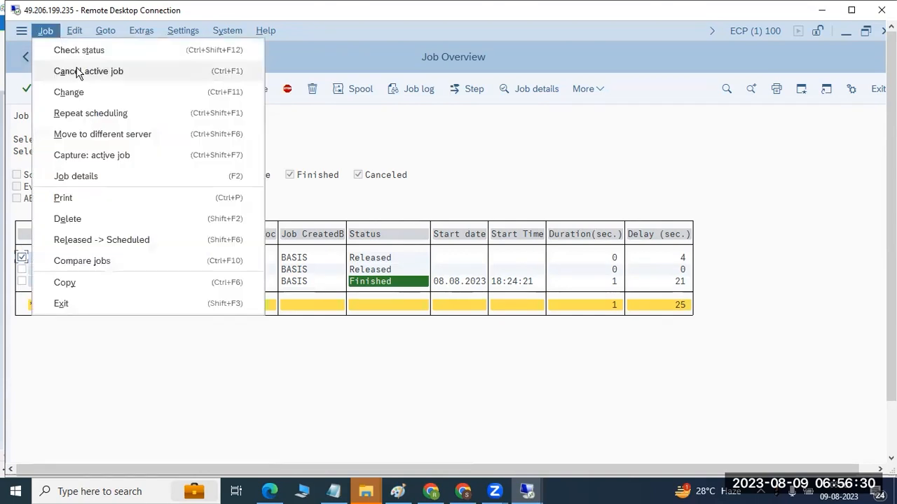
pyautogui.click(82, 111)
pyautogui.click(72, 122)
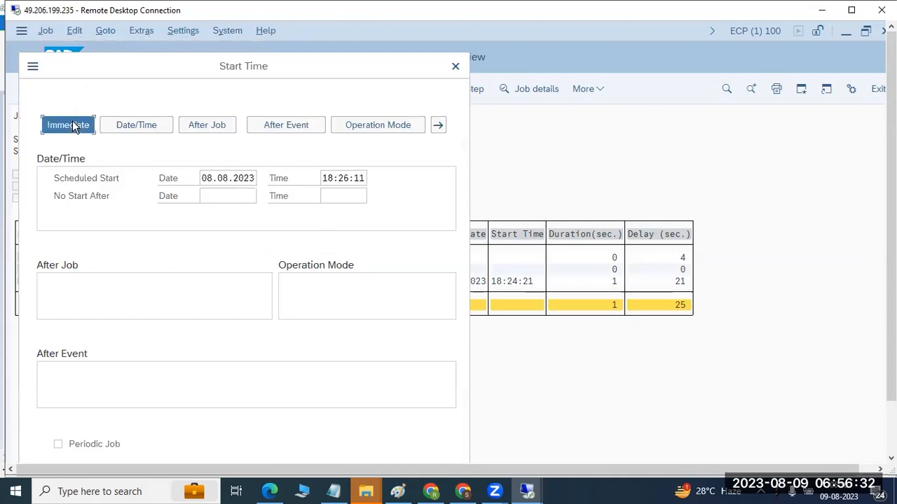
pyautogui.moveTo(892, 390); pyautogui.dragTo(891, 444)
pyautogui.click(307, 427)
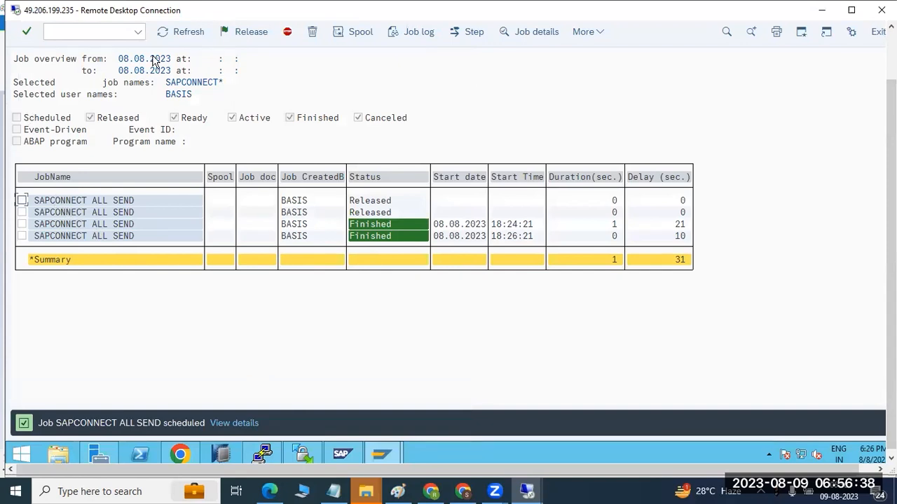
pyautogui.press('F8')
pyautogui.press('F8')
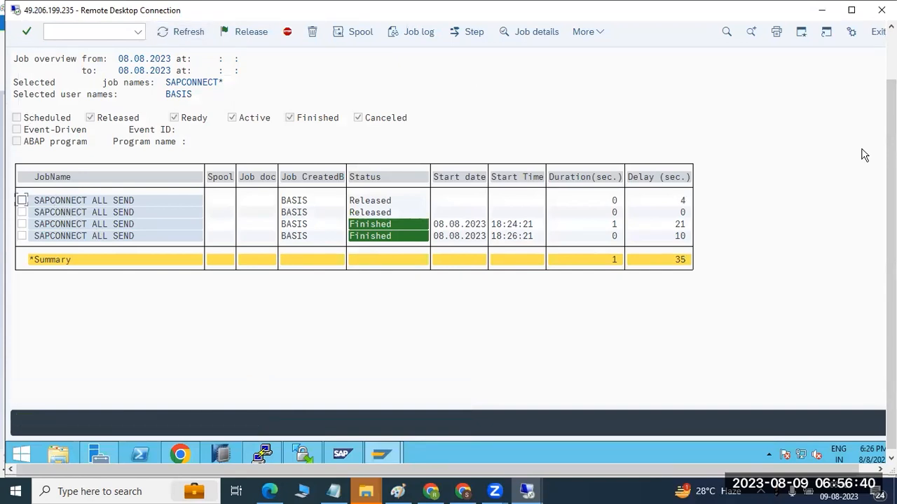
pyautogui.moveTo(890, 238); pyautogui.dragTo(890, 183)
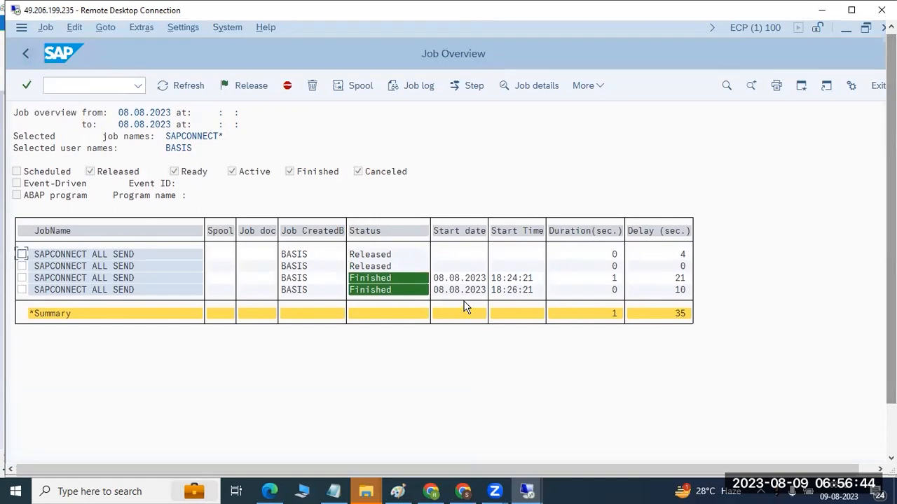
# - Open the send requests with SOST, refresh the list to check the PO SENT e-mail's status and leave the transaction
pyautogui.click(90, 85)
pyautogui.write('/n')
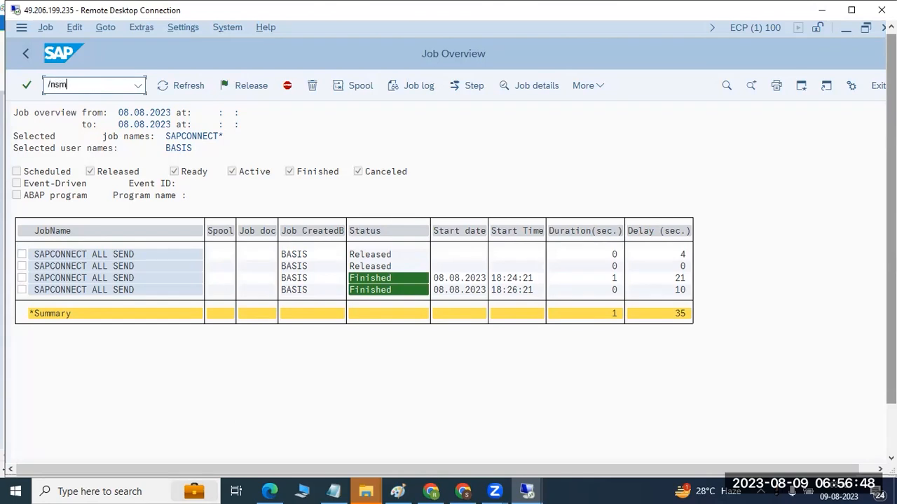
pyautogui.write('sost')
pyautogui.press('Return')
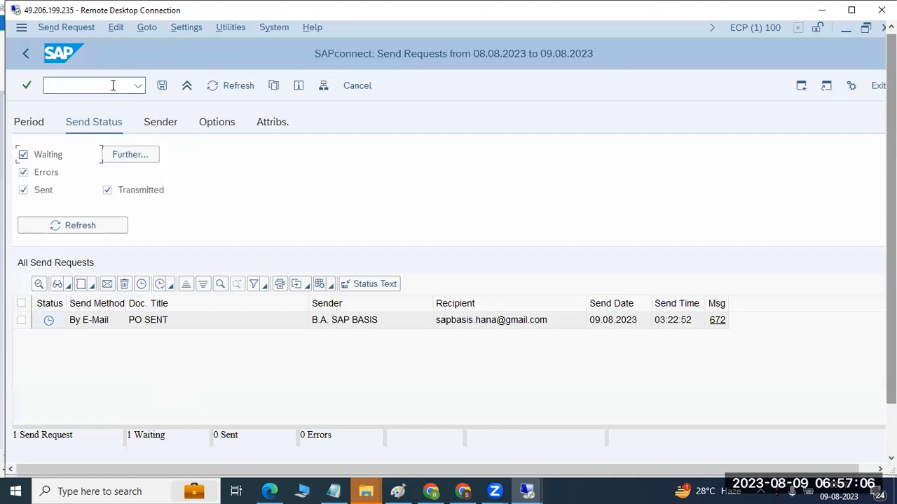
pyautogui.click(236, 88)
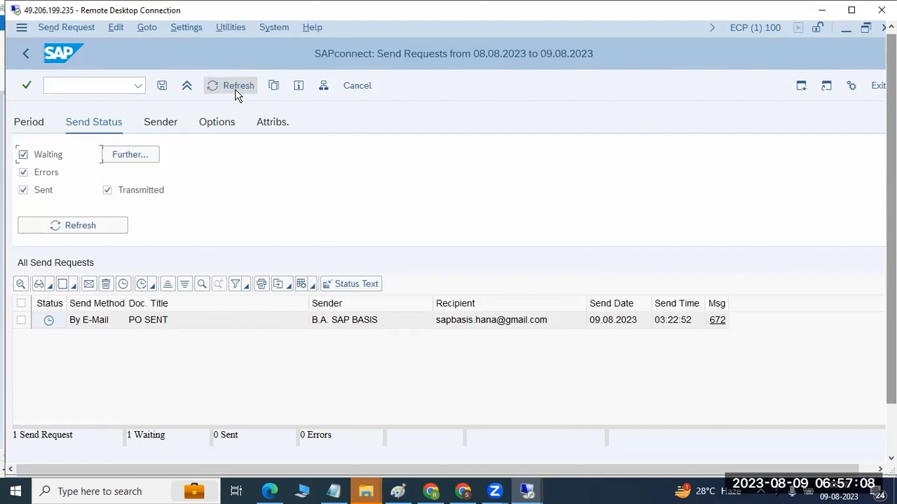
pyautogui.click(236, 88)
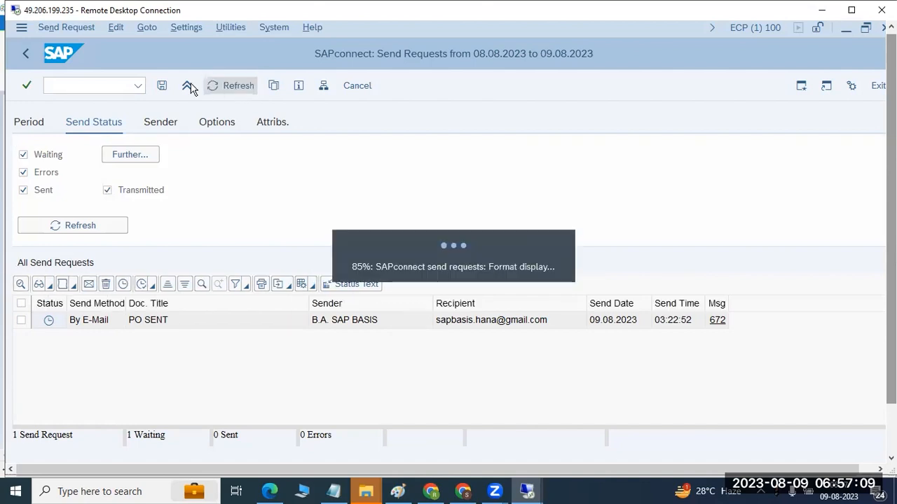
pyautogui.click(26, 54)
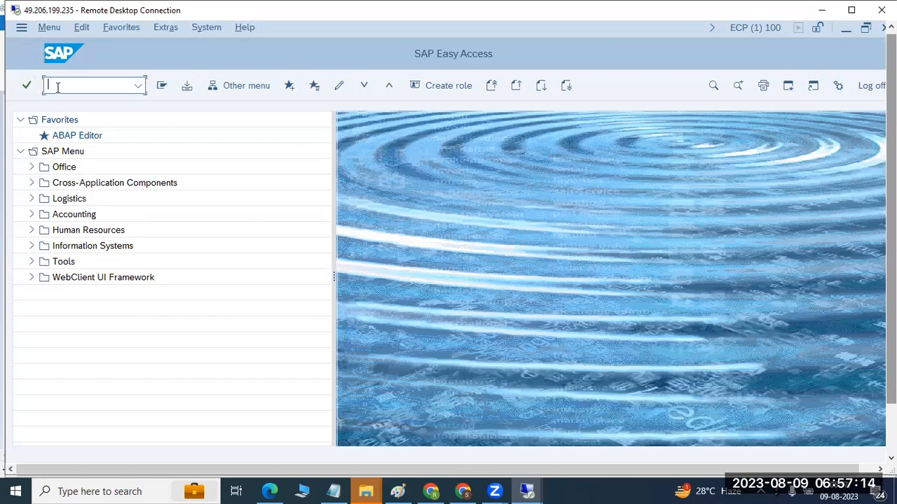
# - Reopen SOST to review the outgoing send requests and return to SAP Easy Access
pyautogui.write('sost')
pyautogui.press('Return')
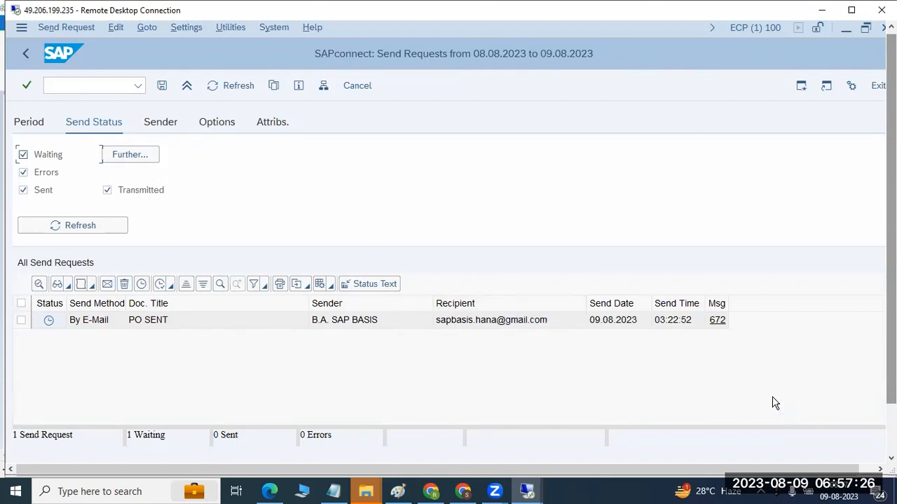
pyautogui.click(26, 55)
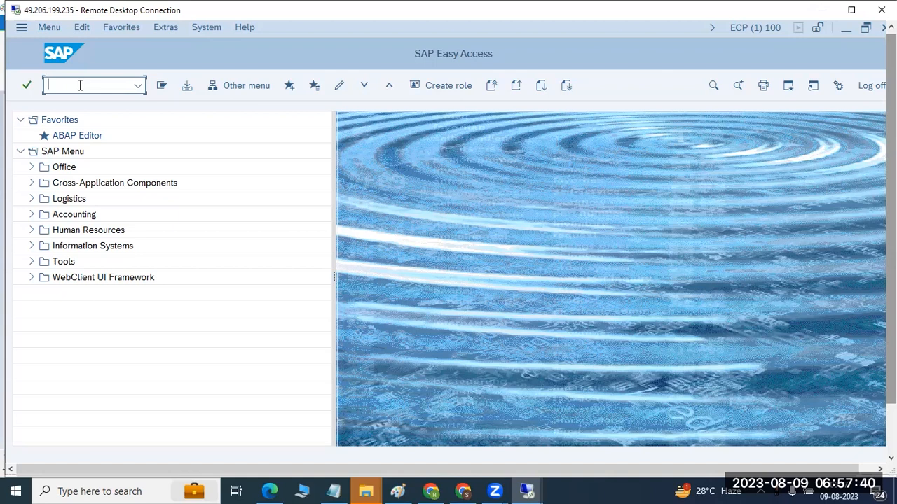
# - Open the Business Workplace with SBWP, check the Inbox folder and return to SAP Easy Access
pyautogui.write('p')
pyautogui.press('Return')
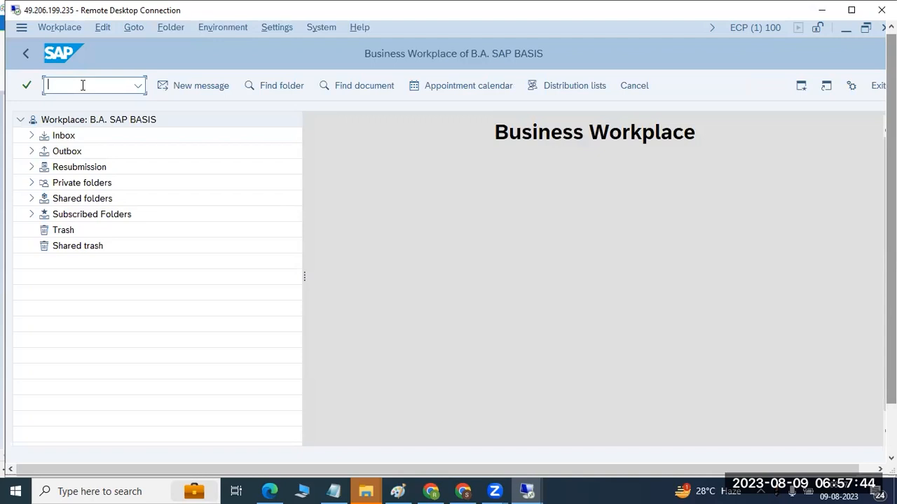
pyautogui.click(30, 136)
pyautogui.click(31, 137)
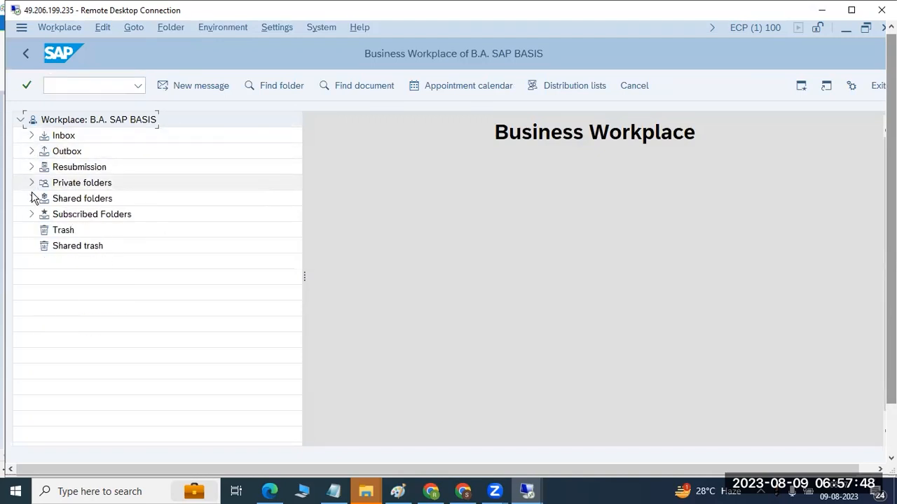
pyautogui.click(25, 53)
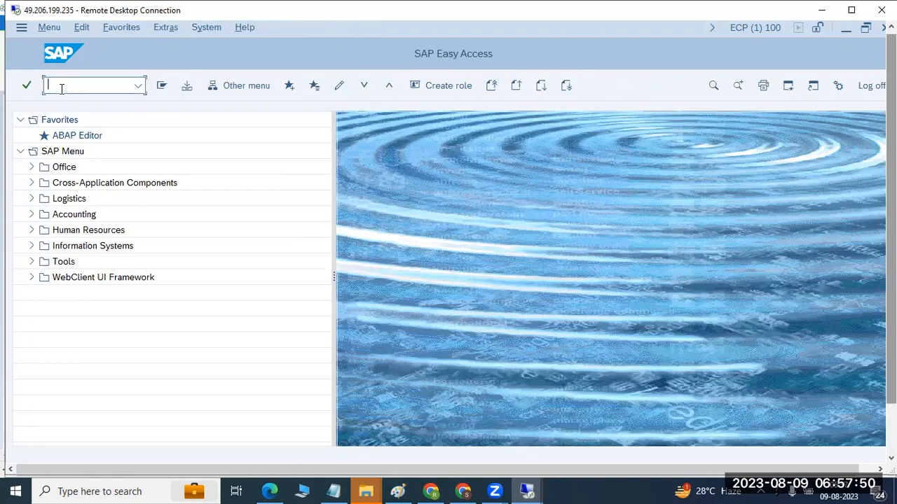
# - Open the inbound SMTP send requests with SOIN, update the list and return to SAP Easy Access
pyautogui.write('soin')
pyautogui.press('Return')
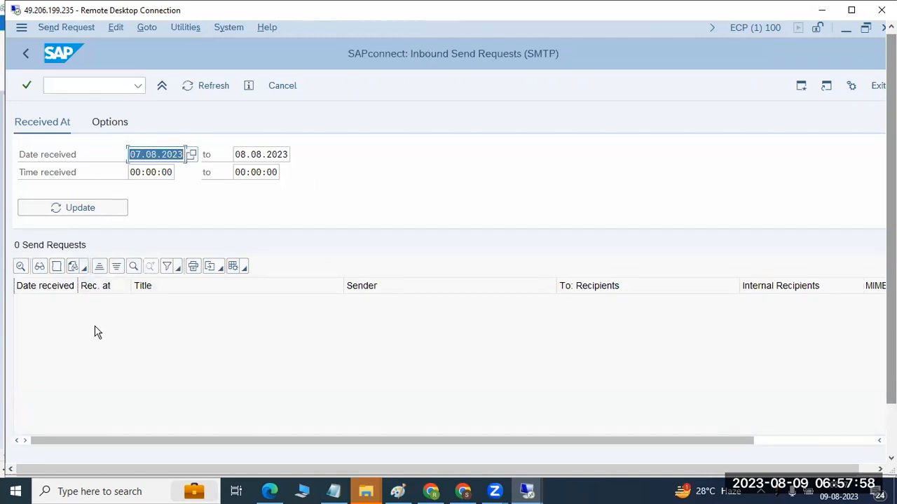
pyautogui.click(65, 213)
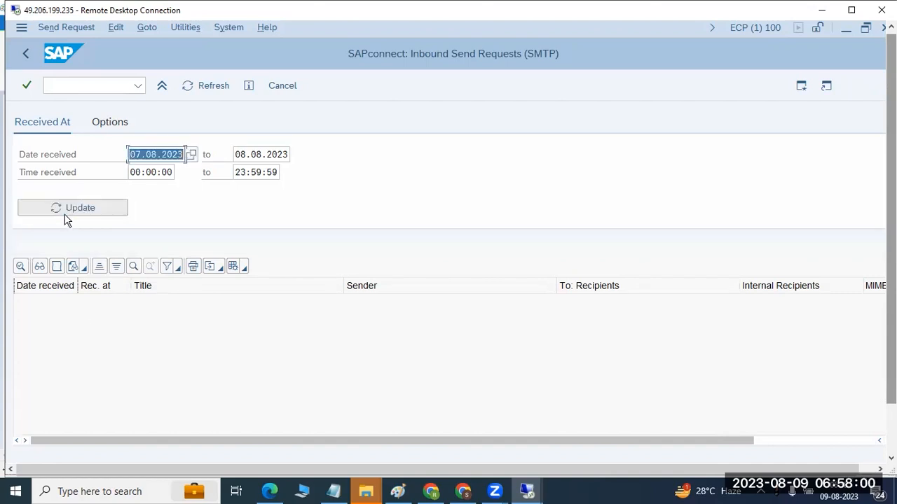
pyautogui.click(25, 54)
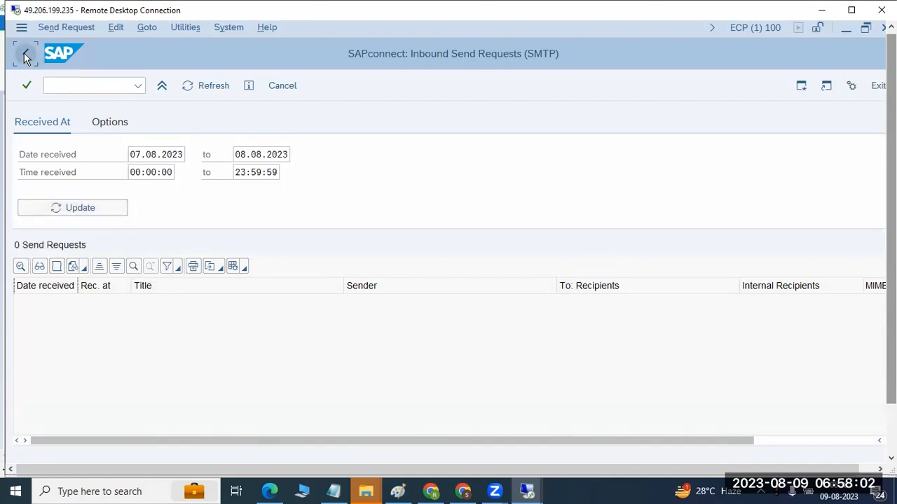
# - Switch to Paint and replace the notes with the lines "SOST - OUtBOUND from SAP" and "SOIN - INBUND to SAP"
pyautogui.click(397, 491)
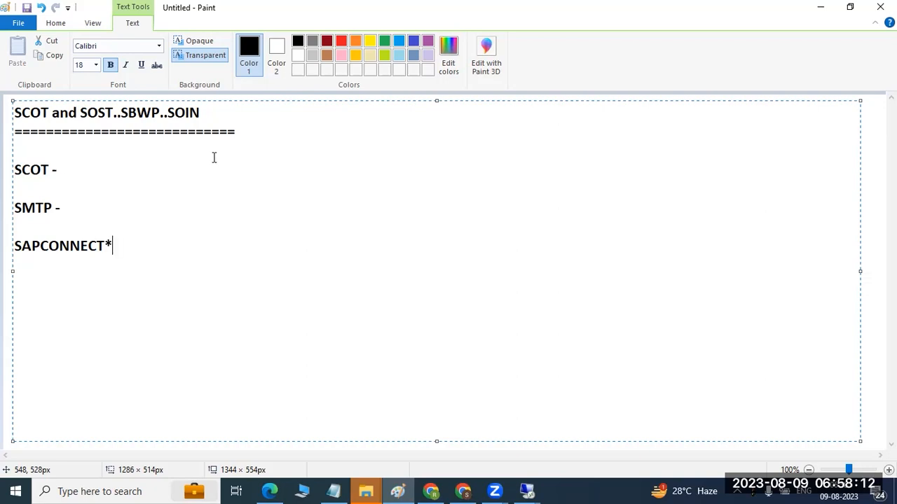
pyautogui.moveTo(160, 244); pyautogui.dragTo(8, 107)
pyautogui.write('S')
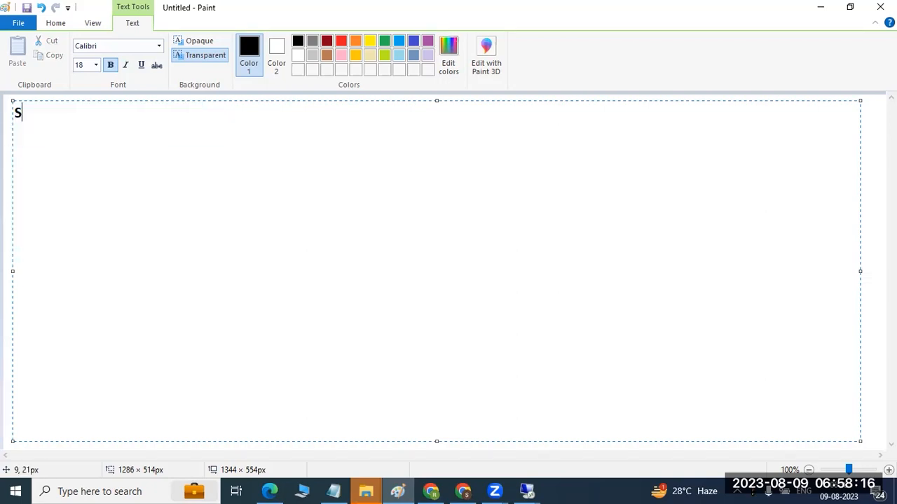
pyautogui.write('OST - OUtBOUND')
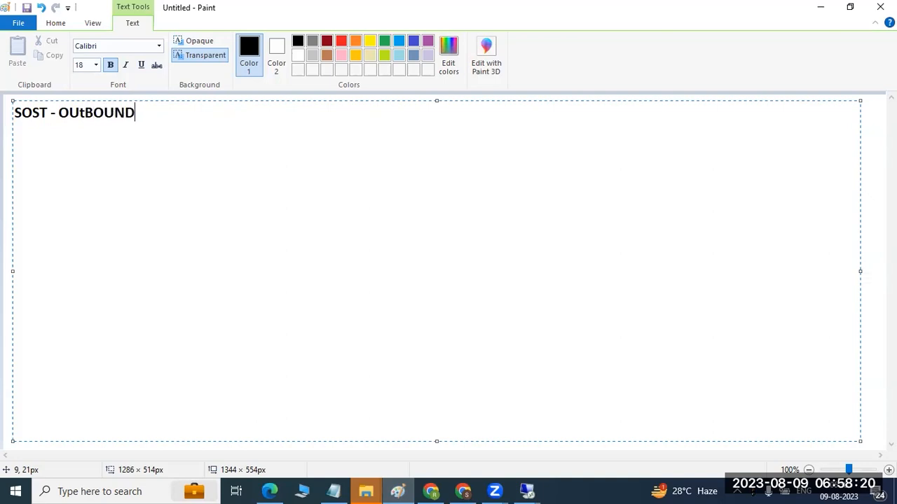
pyautogui.write(' from SAP')
pyautogui.press('Return')
pyautogui.write('SP')
pyautogui.press('BackSpace')
pyautogui.write('O')
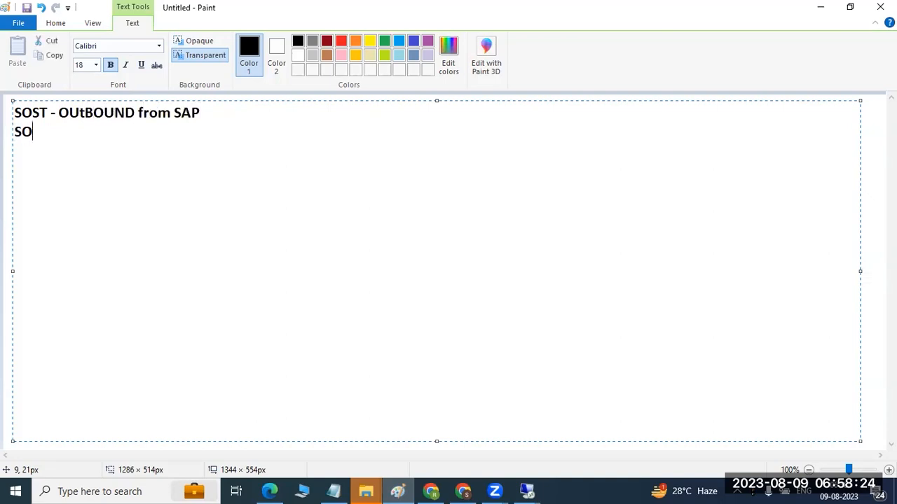
pyautogui.write('IN - INBUND t')
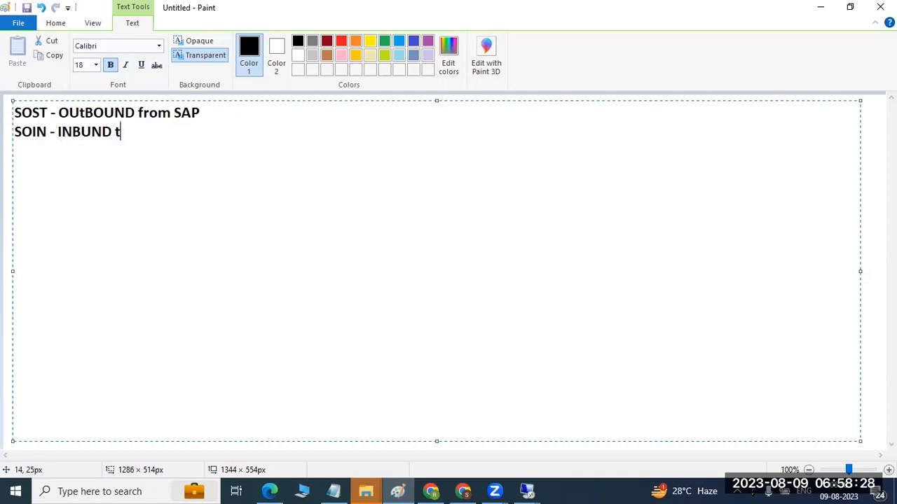
pyautogui.write('o SAP')
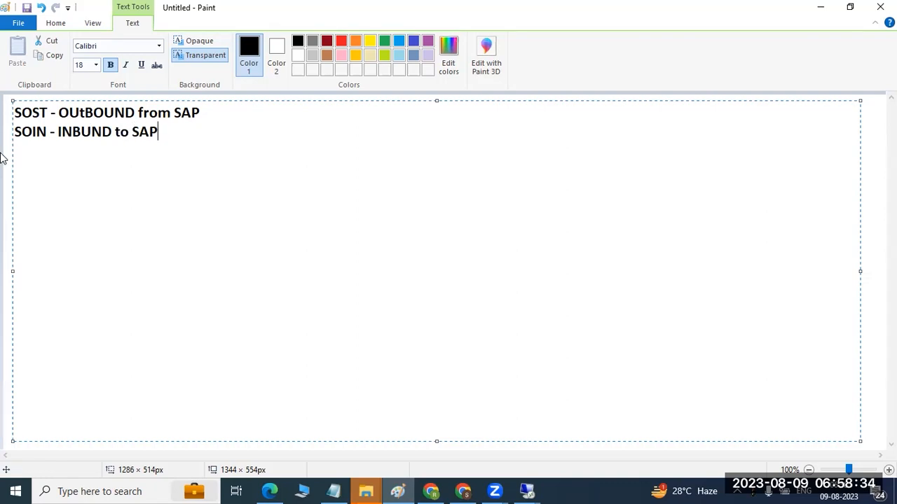
# - Highlight both note lines and close Paint without saving the changes
pyautogui.moveTo(162, 132); pyautogui.dragTo(7, 113)
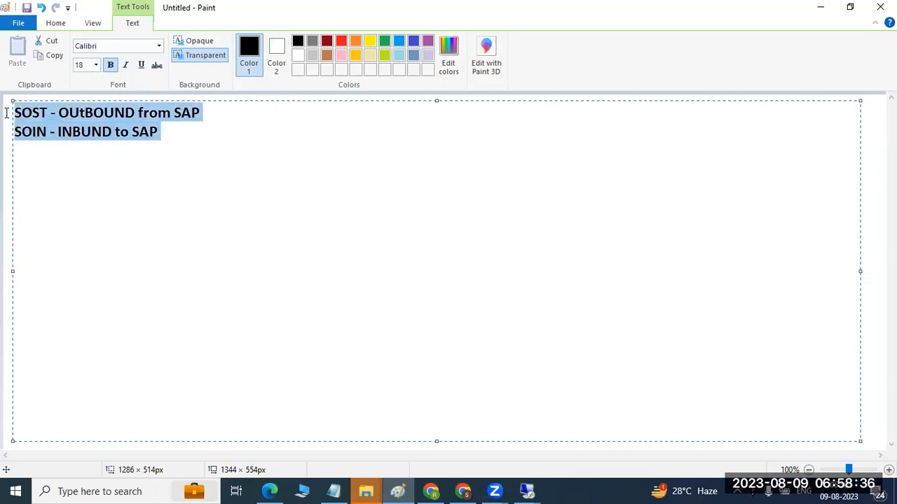
pyautogui.click(879, 7)
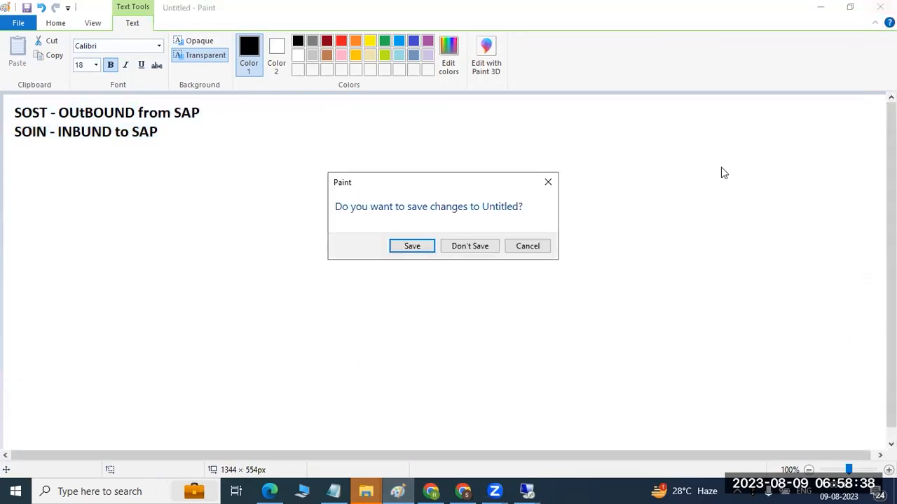
pyautogui.click(473, 247)
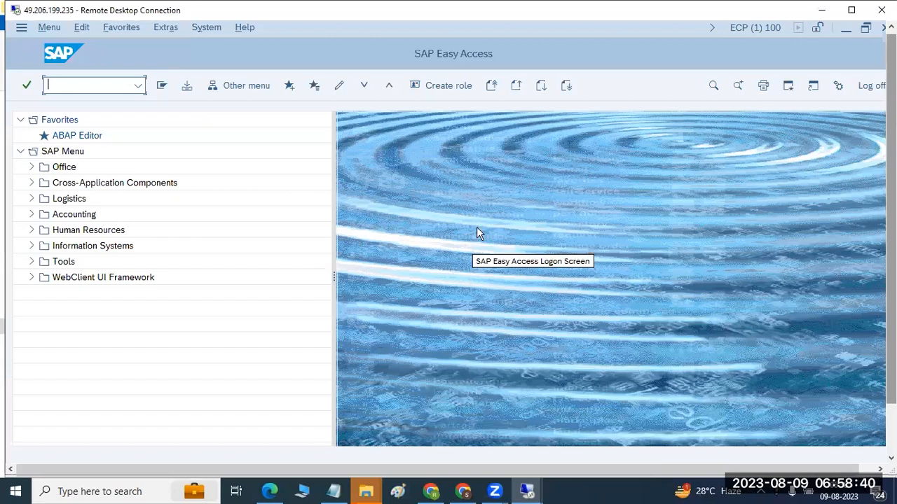